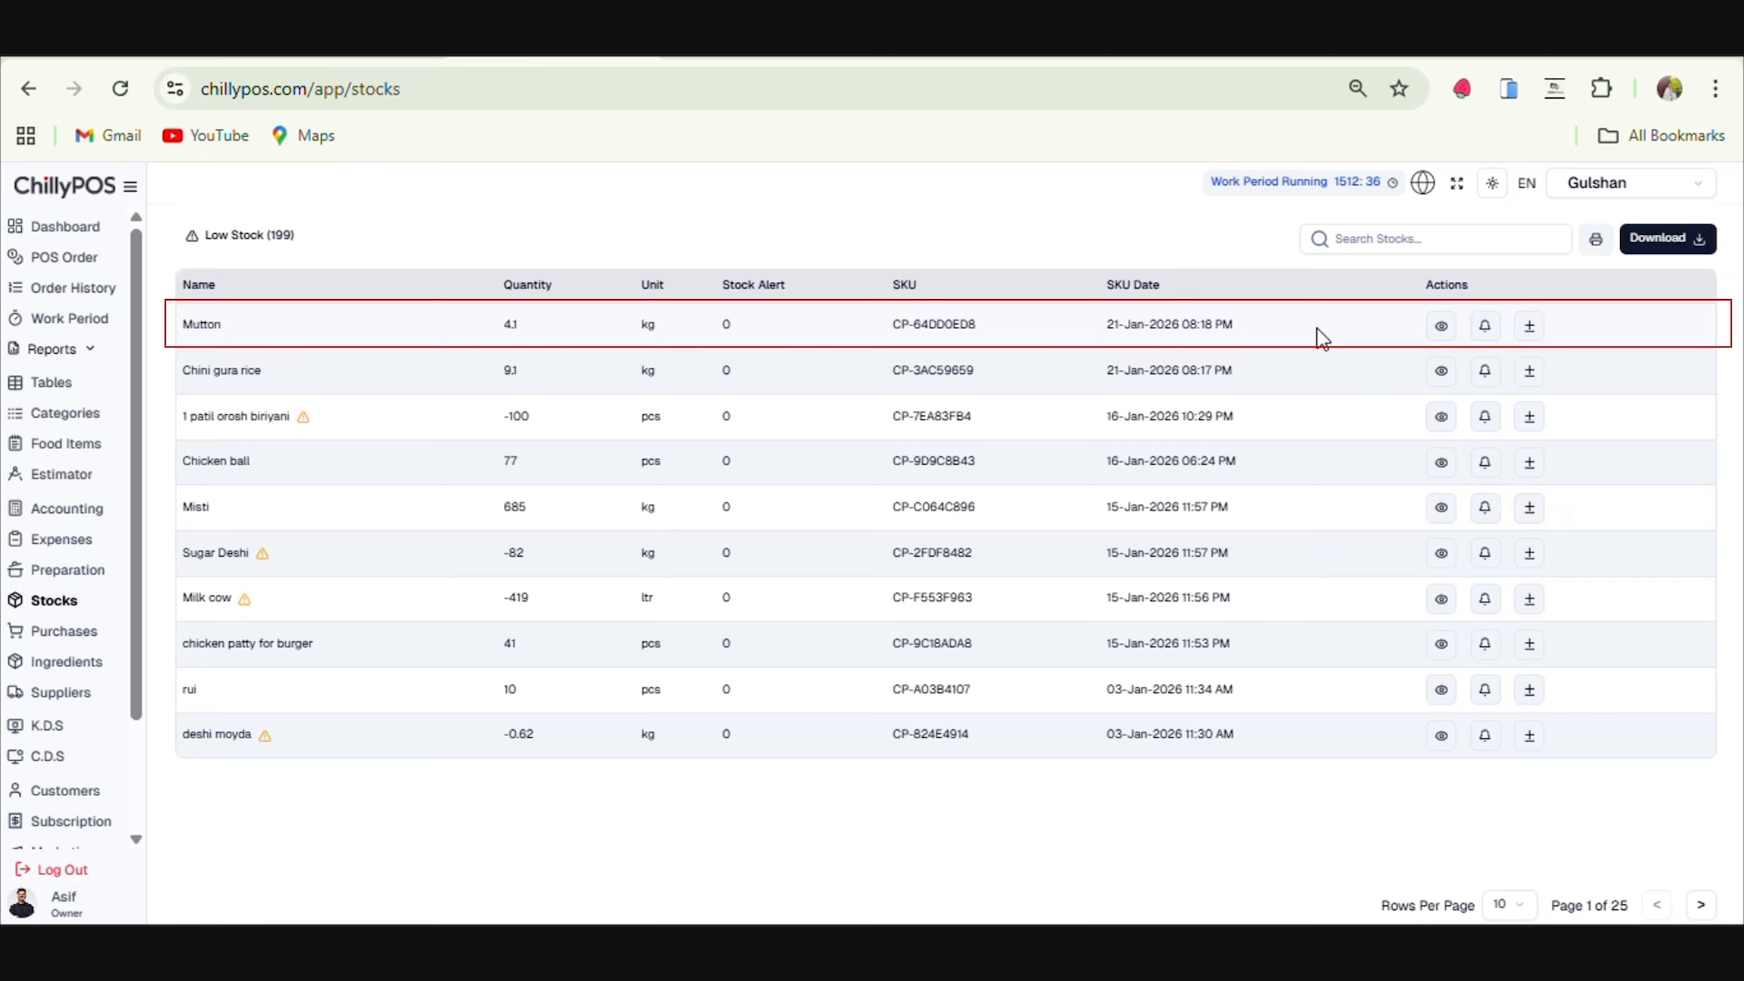
Adjust the Mutton stock to a physical quantity of 5.
{"action": "left_click", "coordinate": [1531, 328]}
{"action": "left_click_drag", "start_coordinate": [821, 500], "coordinate": [848, 514]}
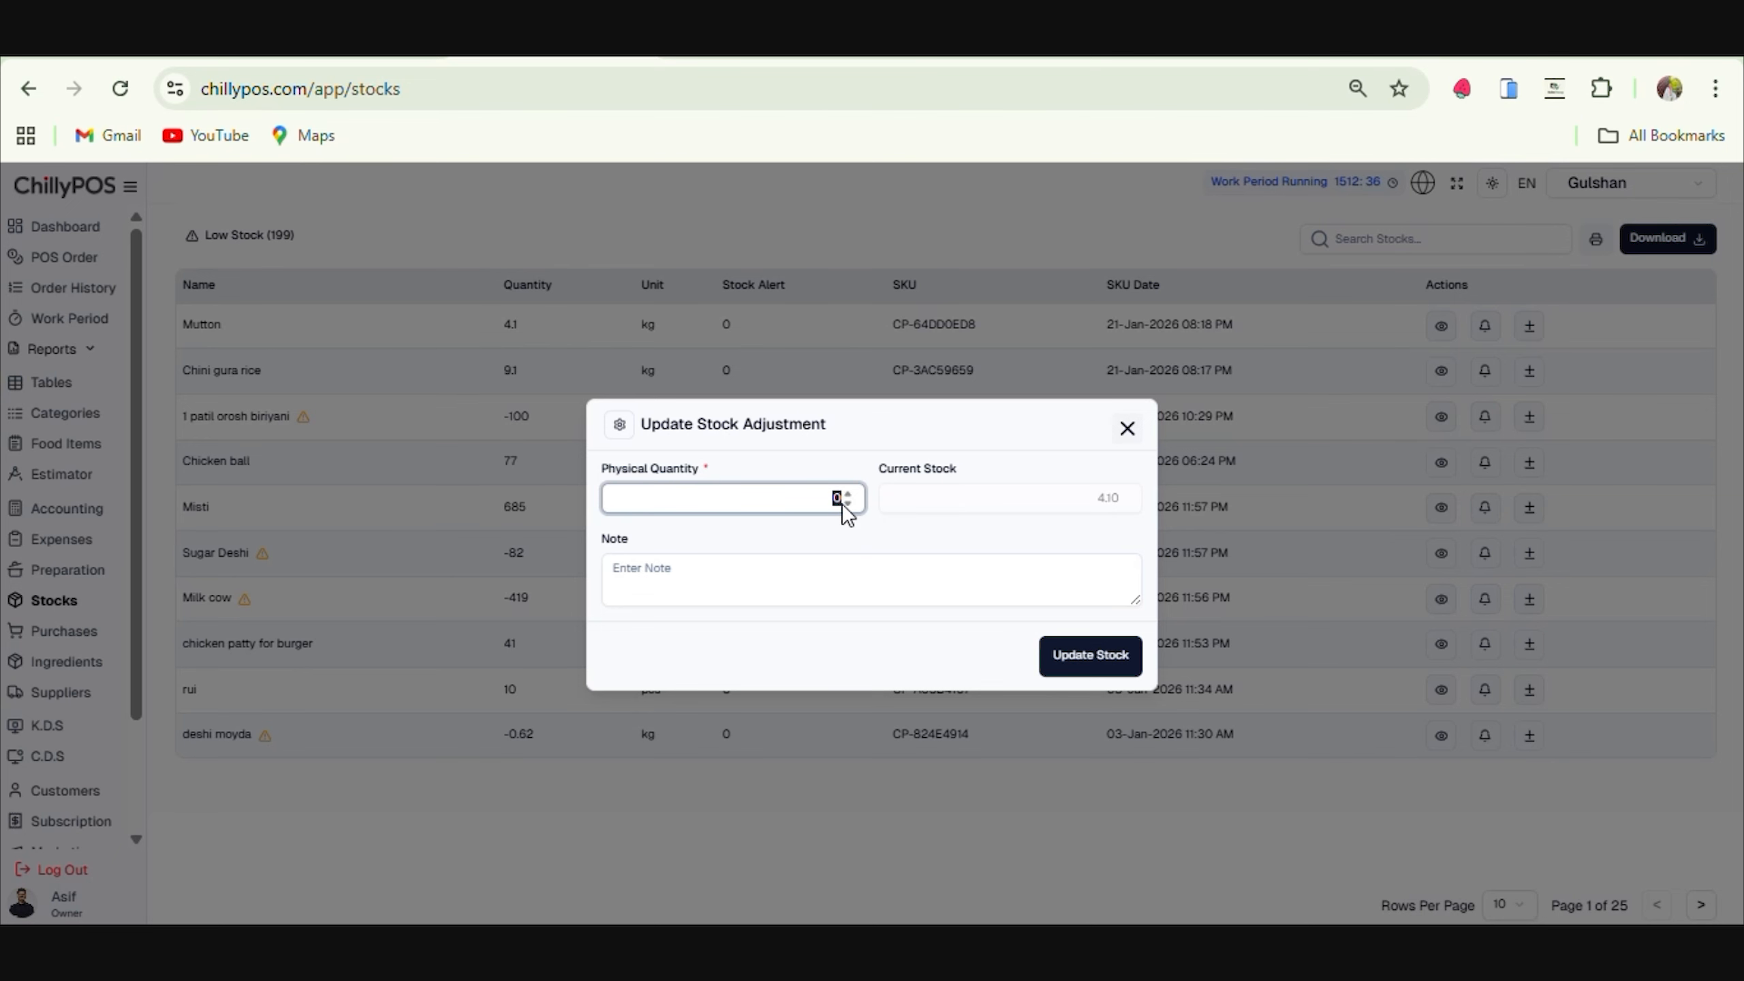
{"action": "type", "text": "5"}
{"action": "left_click", "coordinate": [1082, 659]}
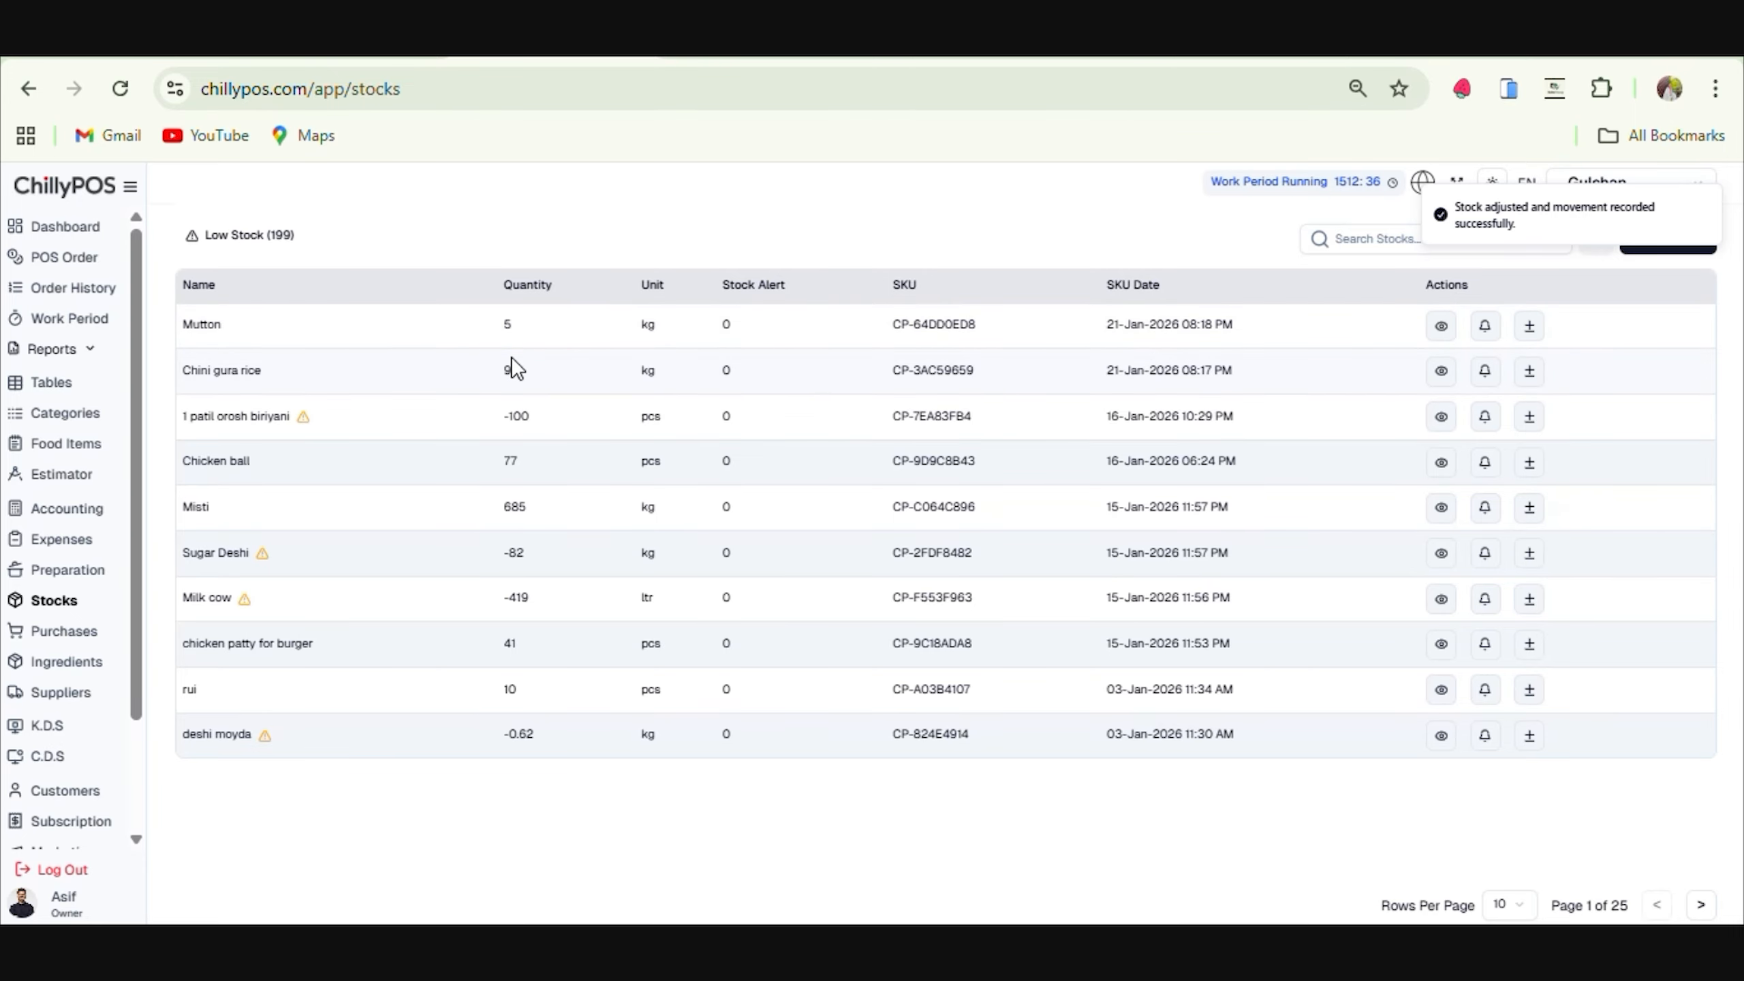
Examine Mutton's stock details and its stock movement history, focusing on the latest adjustment entry.
{"action": "left_click", "coordinate": [1442, 327]}
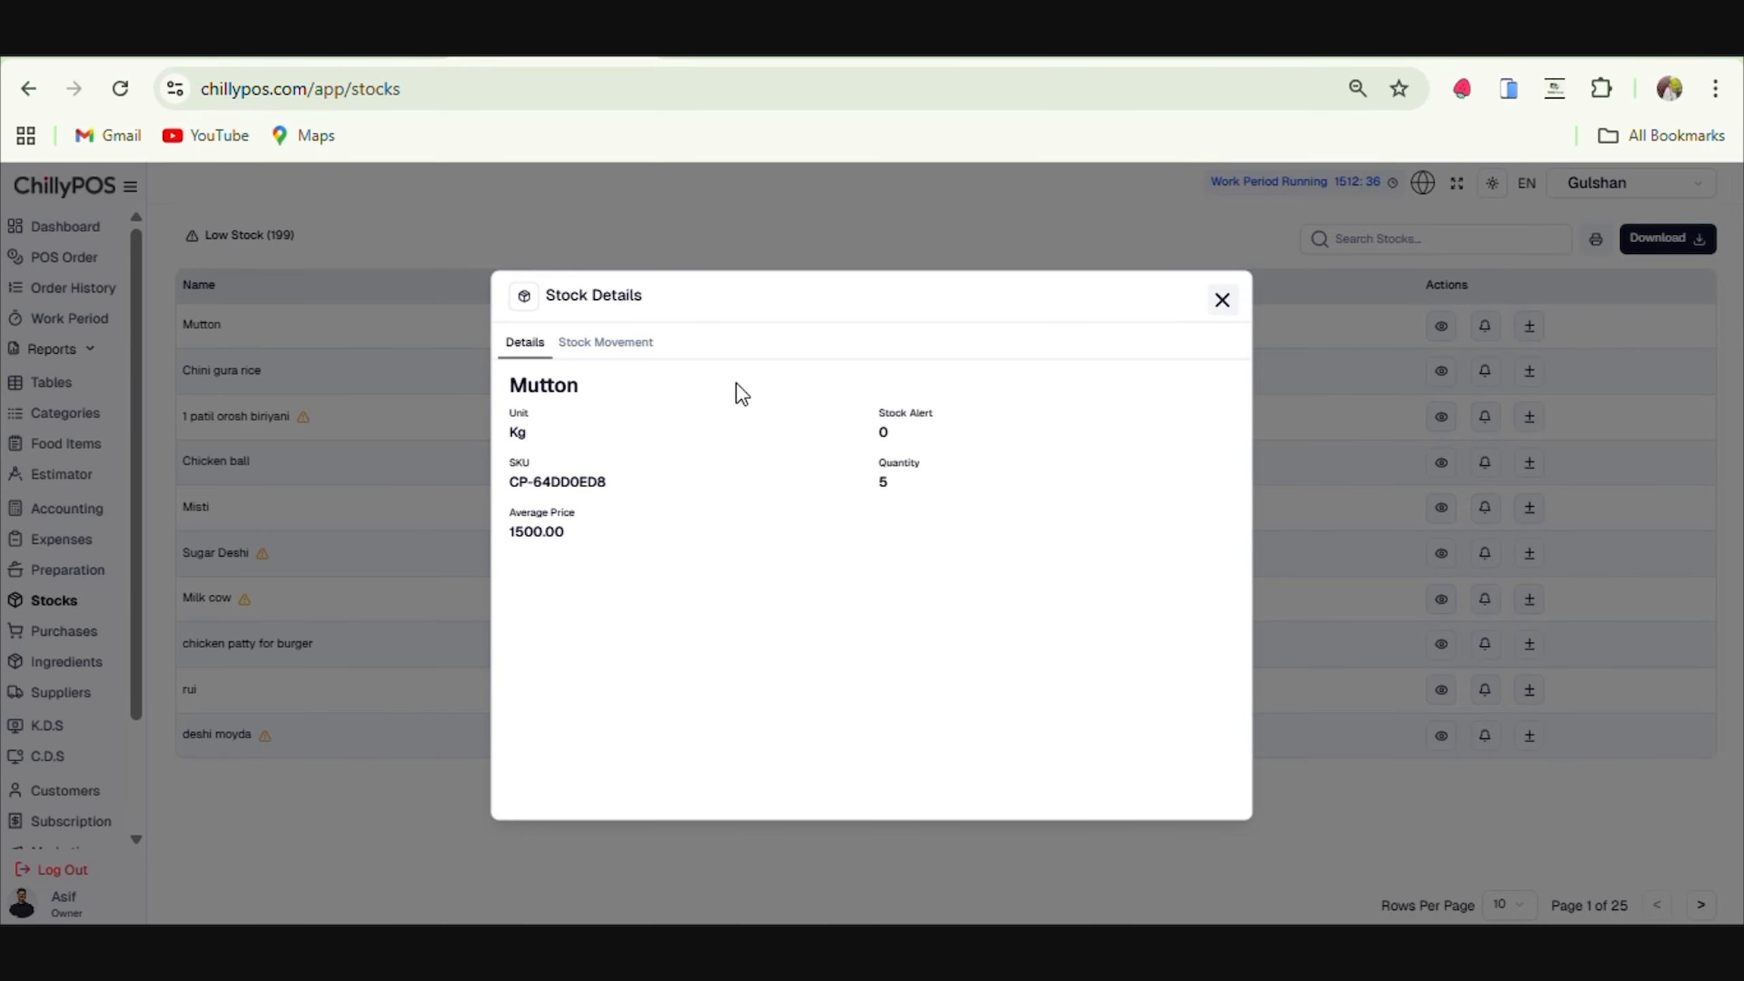
{"action": "left_click", "coordinate": [606, 353]}
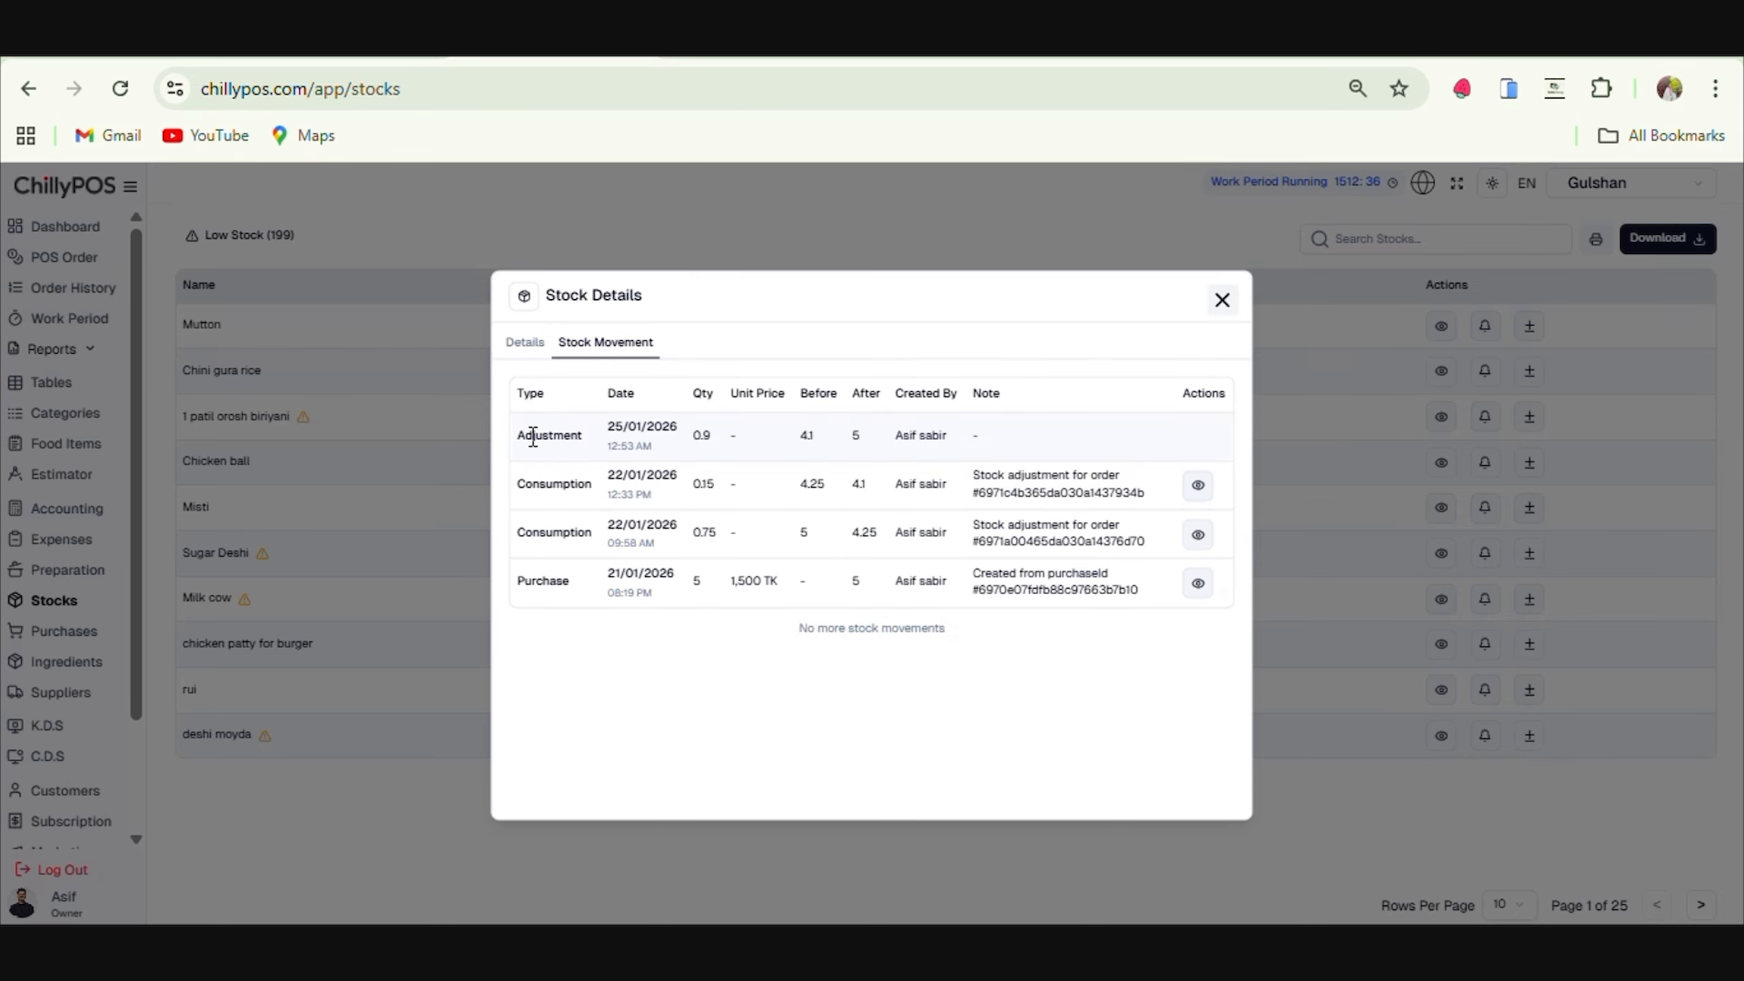
{"action": "left_click_drag", "start_coordinate": [515, 436], "coordinate": [592, 452]}
{"action": "left_click", "coordinate": [592, 452]}
{"action": "left_click_drag", "start_coordinate": [712, 443], "coordinate": [697, 427]}
{"action": "left_click", "coordinate": [756, 457]}
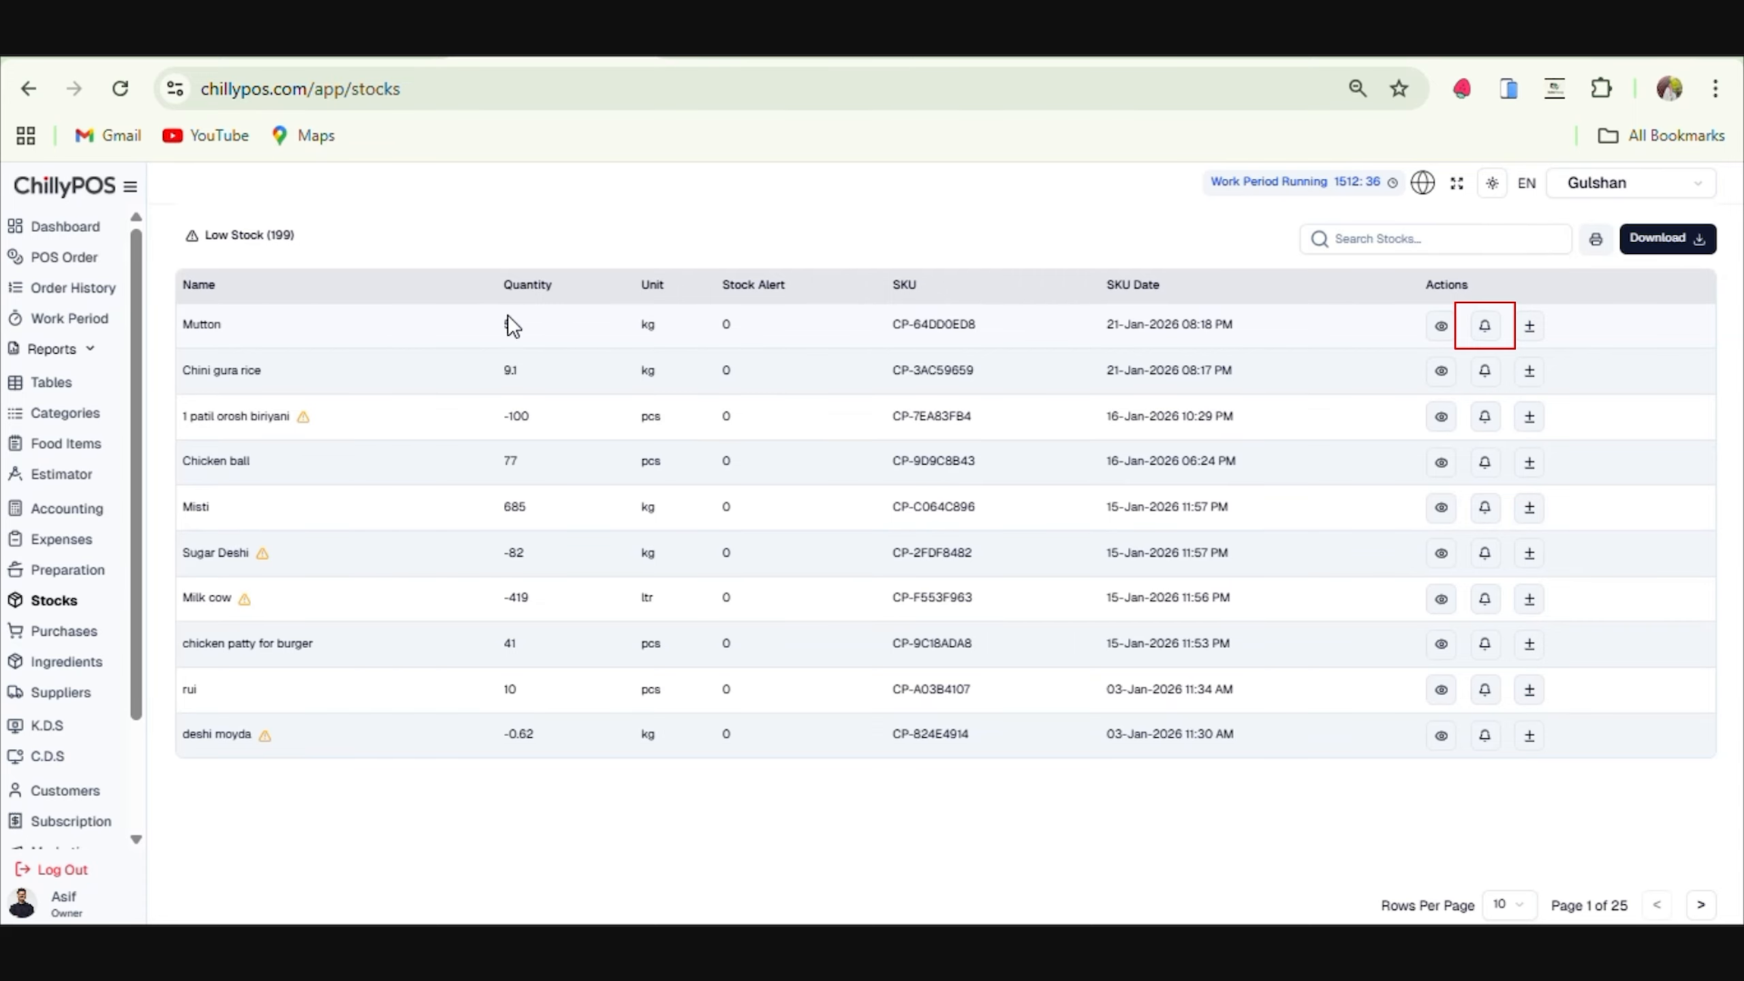
Set the stock alert for Mutton to 6.
{"action": "left_click", "coordinate": [1485, 328]}
{"action": "left_click", "coordinate": [637, 552]}
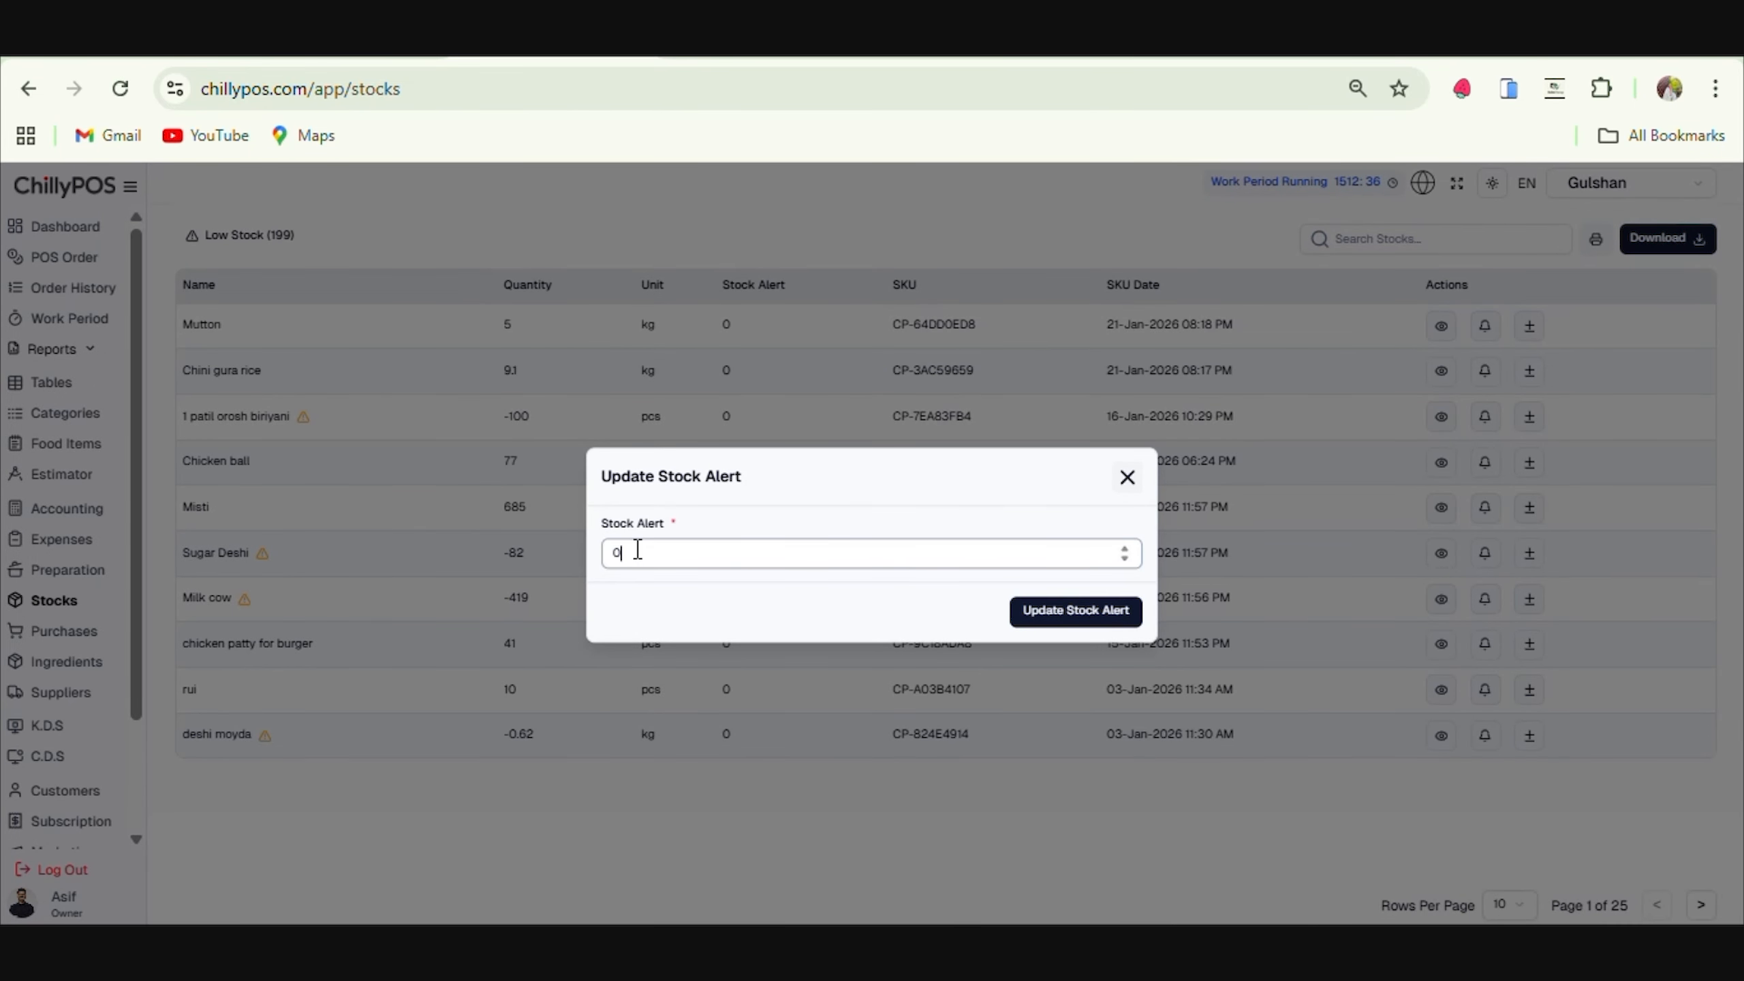
{"action": "left_click_drag", "start_coordinate": [637, 551], "coordinate": [573, 565]}
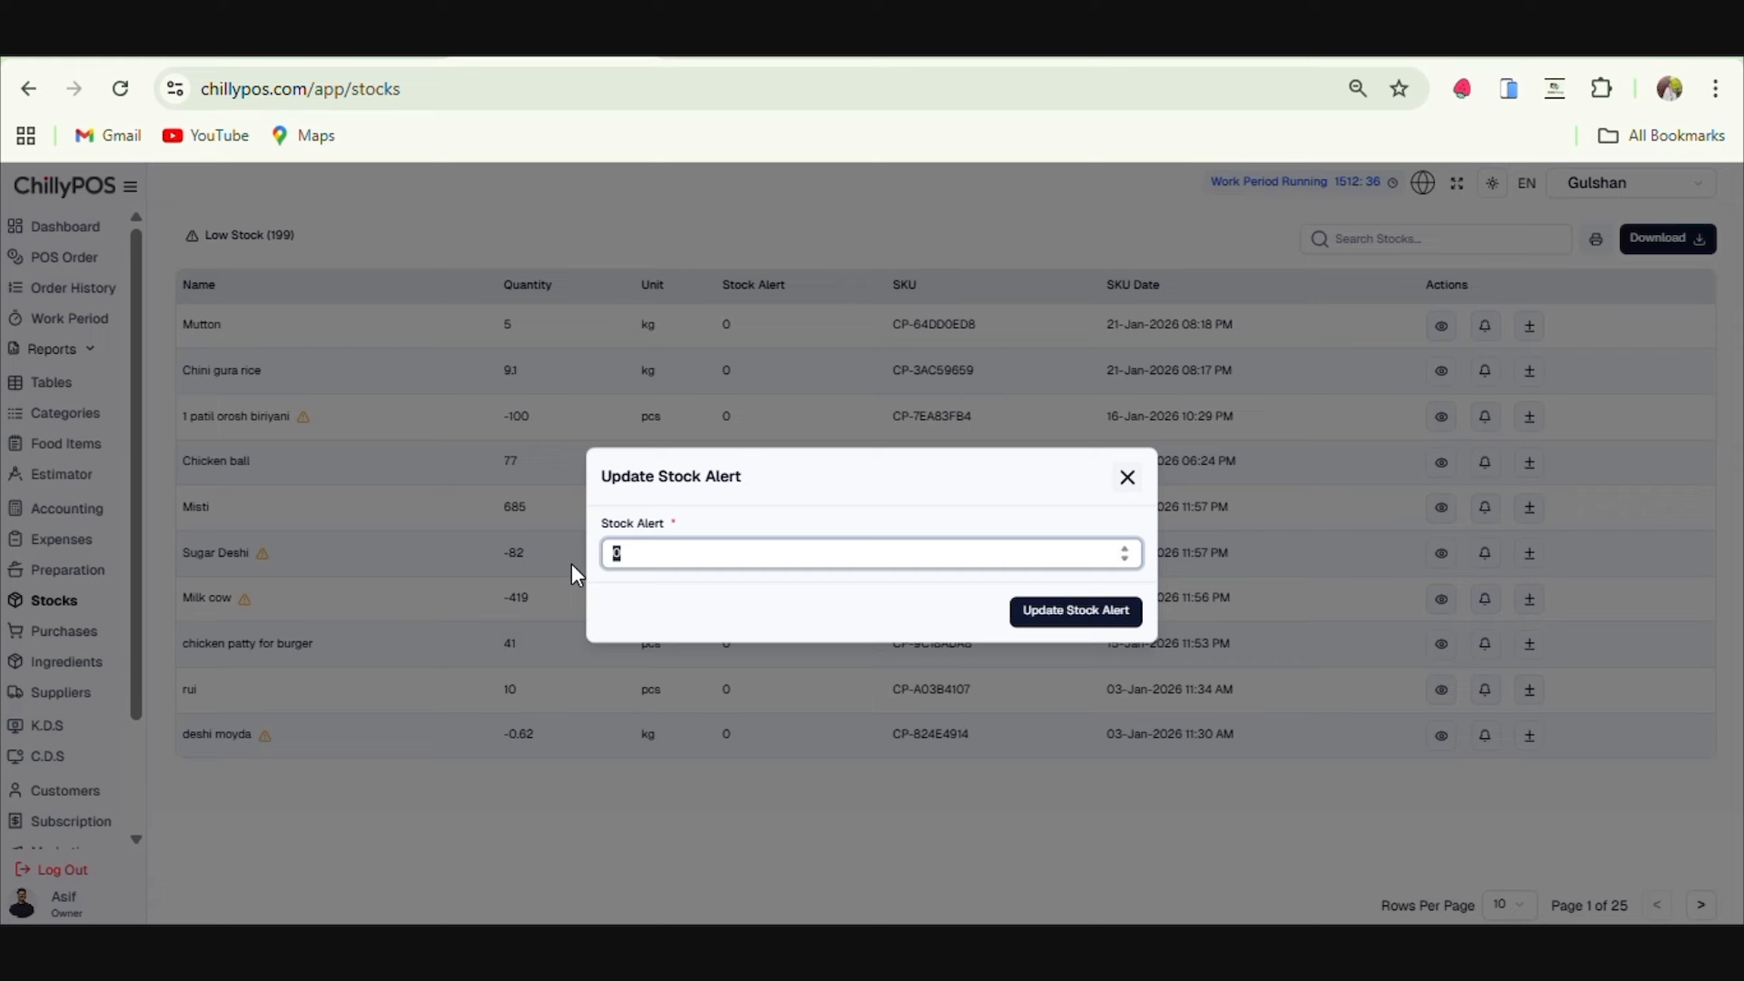
{"action": "type", "text": "6"}
{"action": "left_click", "coordinate": [1076, 622]}
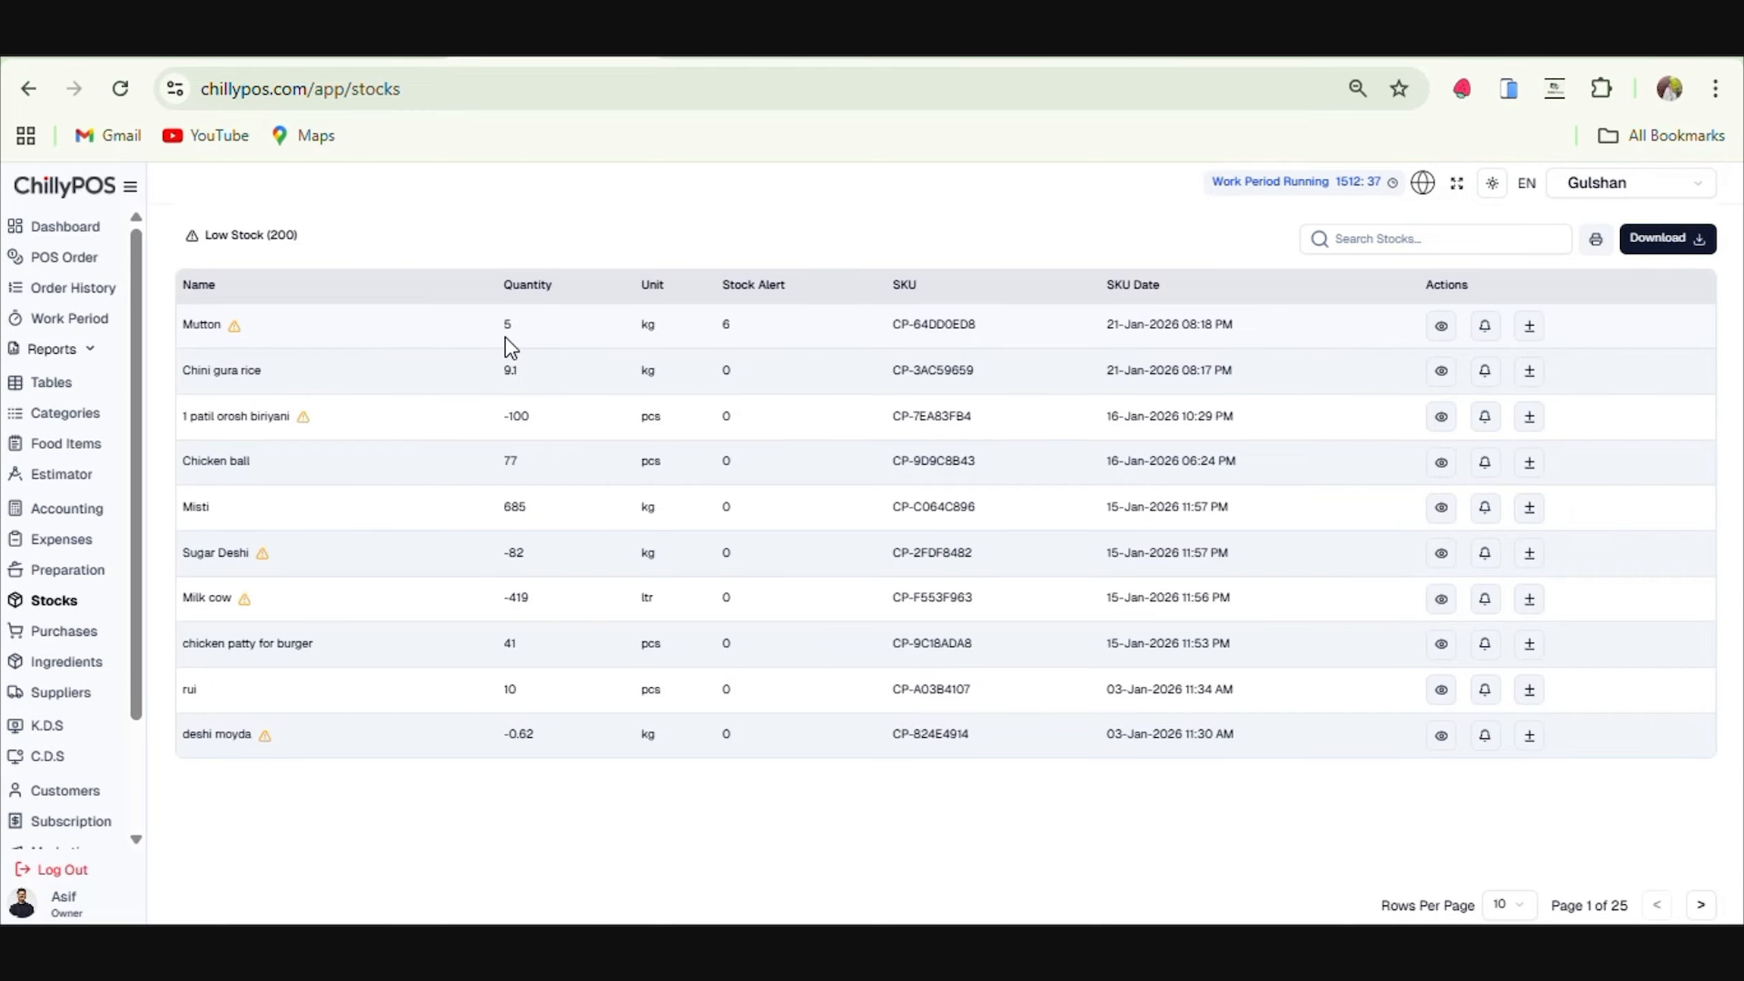
Create a new supplier with only the supplier's name filled in, leaving contact person, phone, email and address empty.
{"action": "left_click", "coordinate": [66, 632]}
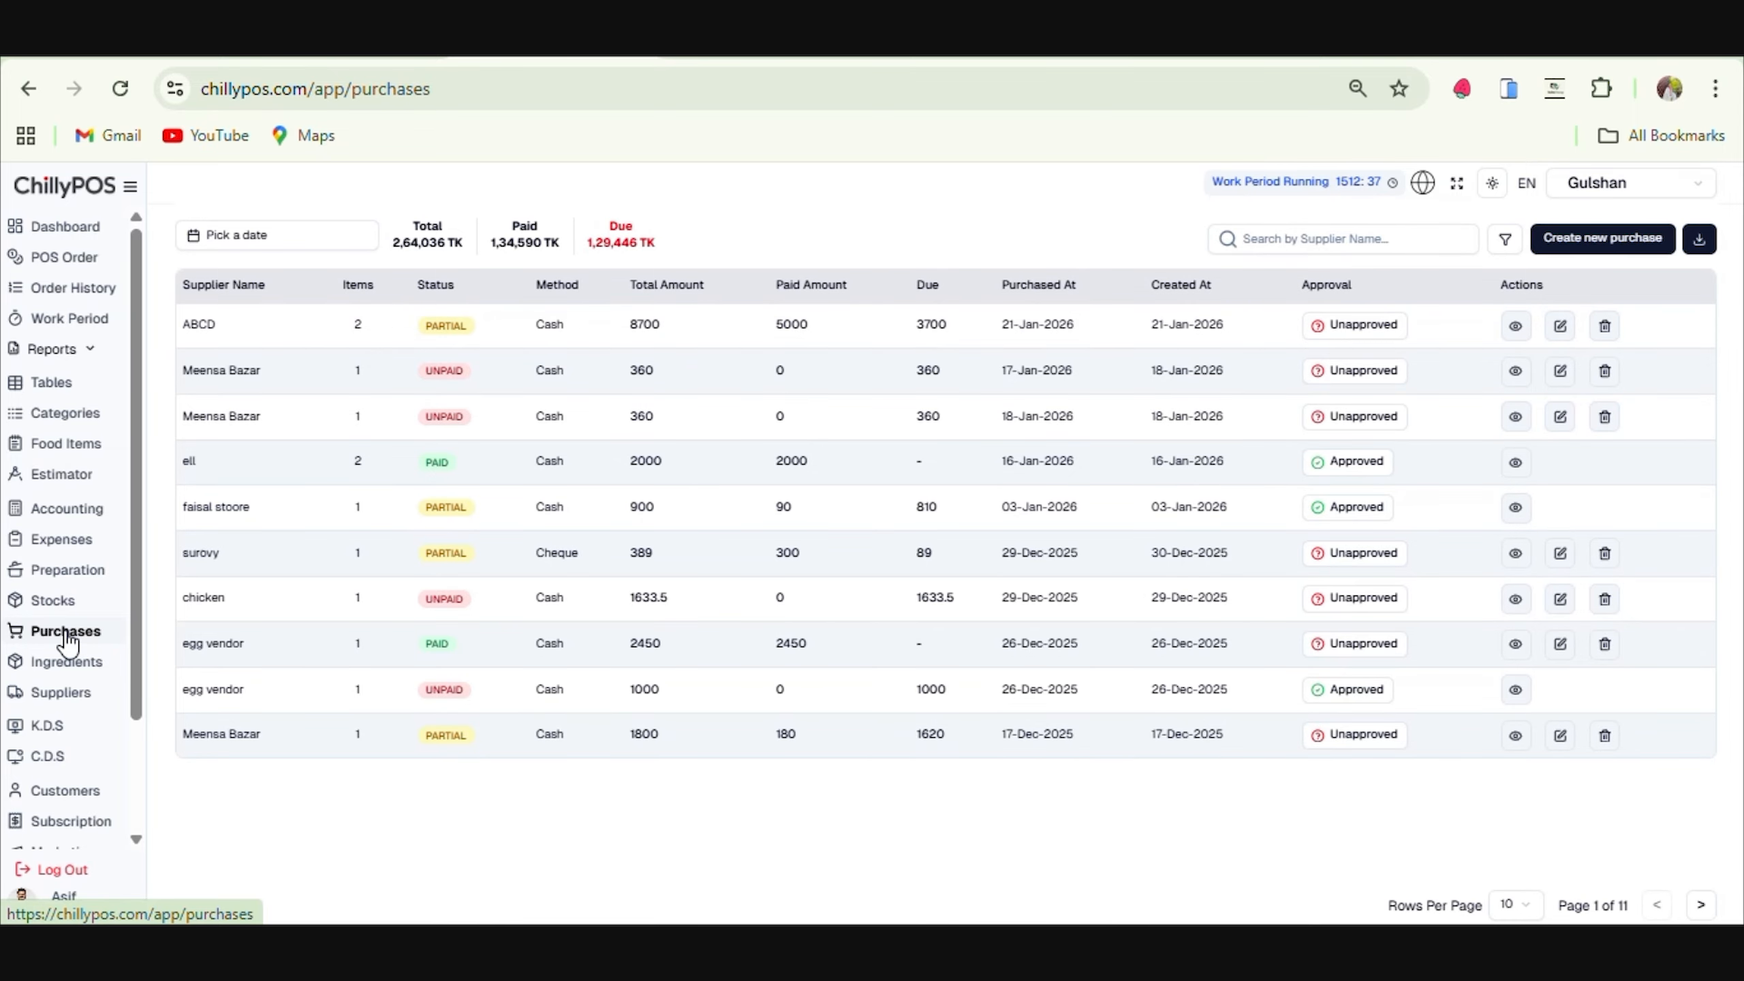
{"action": "left_click", "coordinate": [65, 692]}
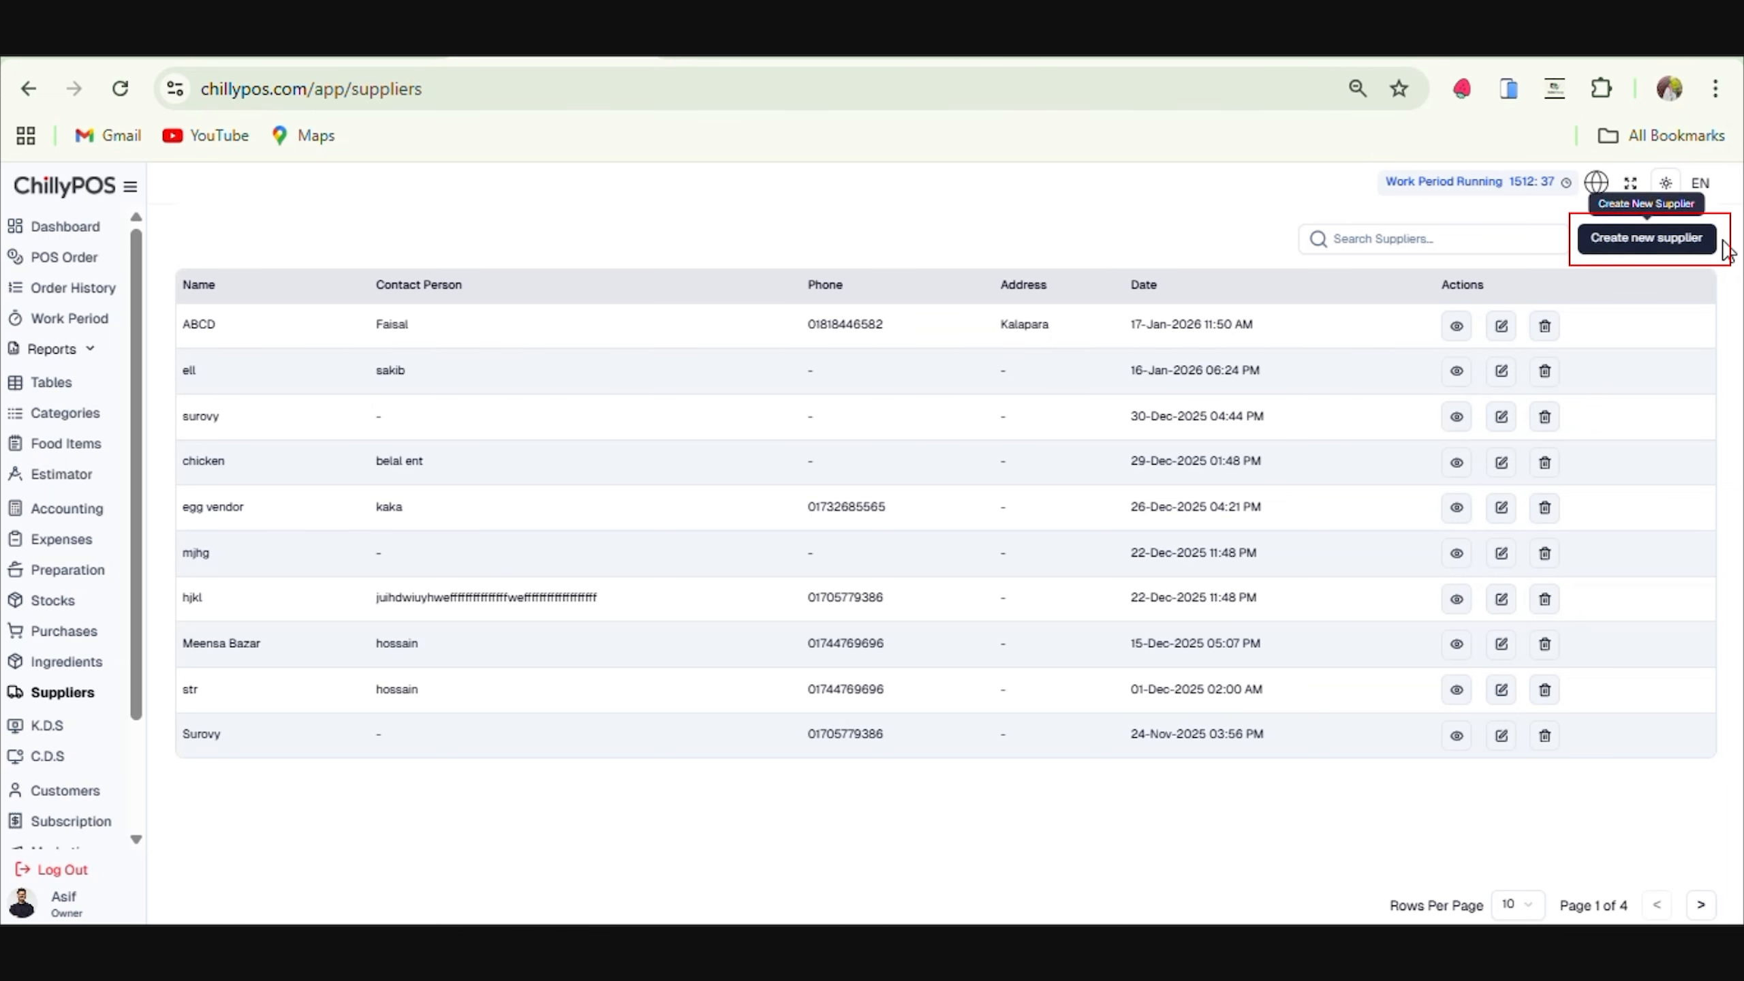
{"action": "left_click", "coordinate": [1640, 245]}
{"action": "left_click", "coordinate": [685, 481]}
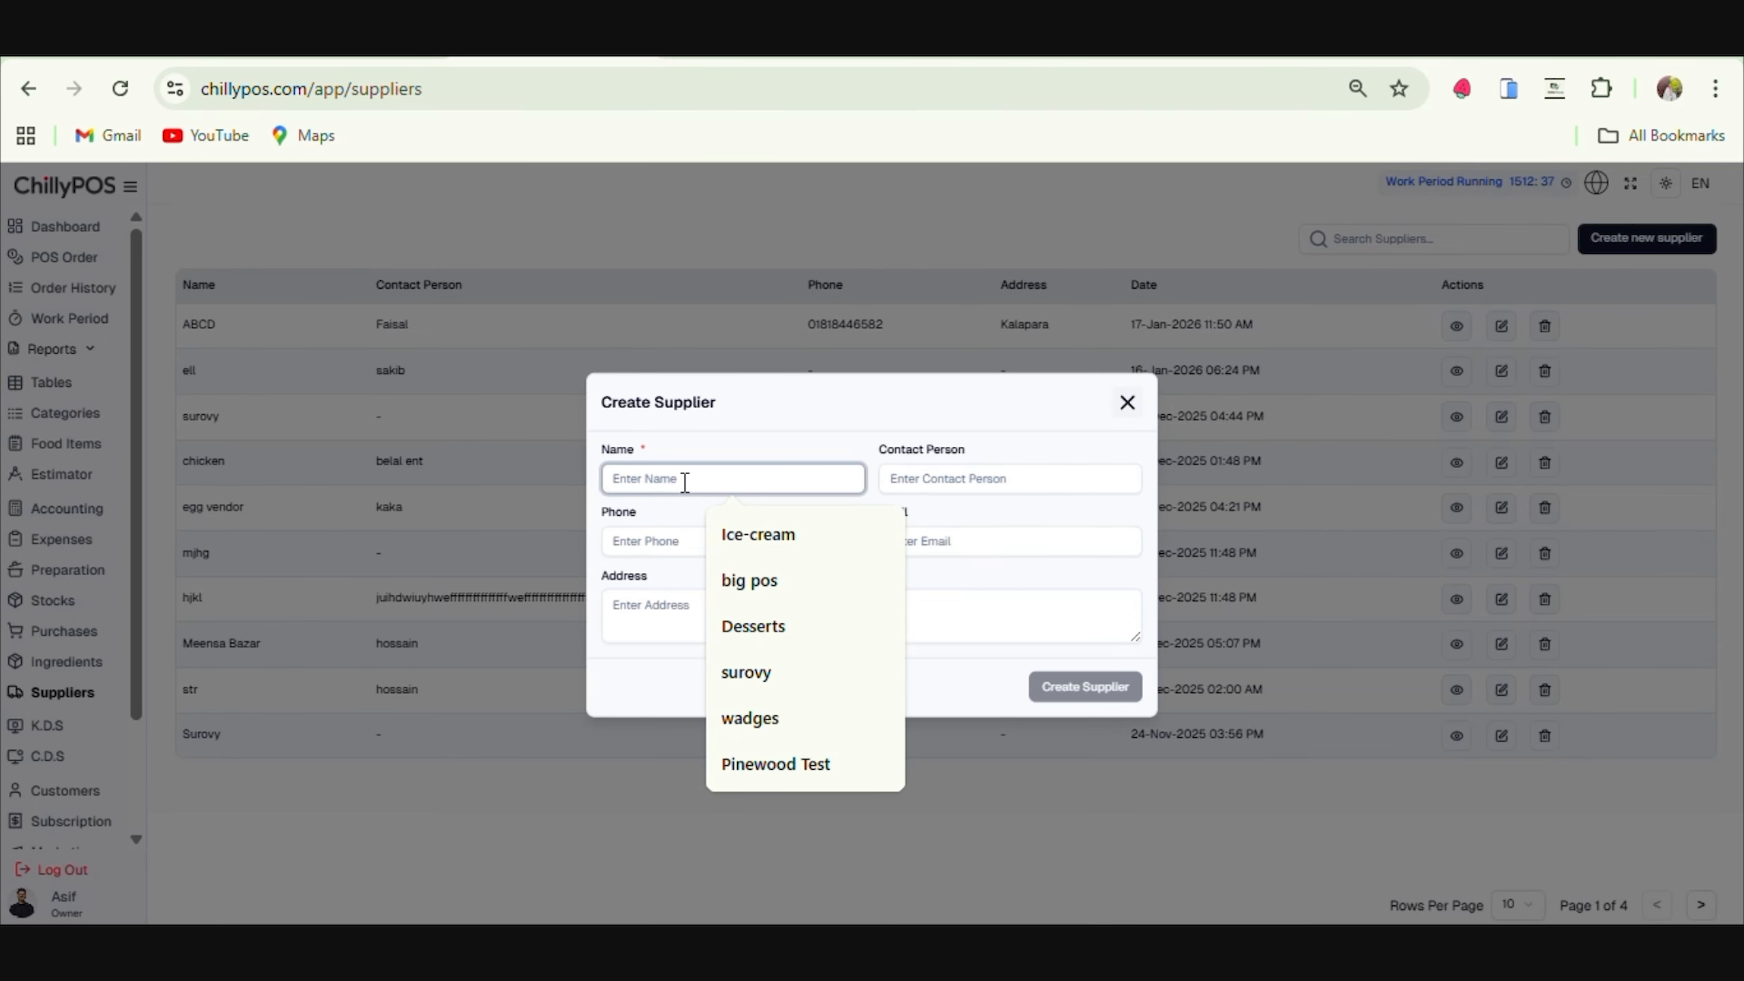
{"action": "left_click", "coordinate": [751, 673]}
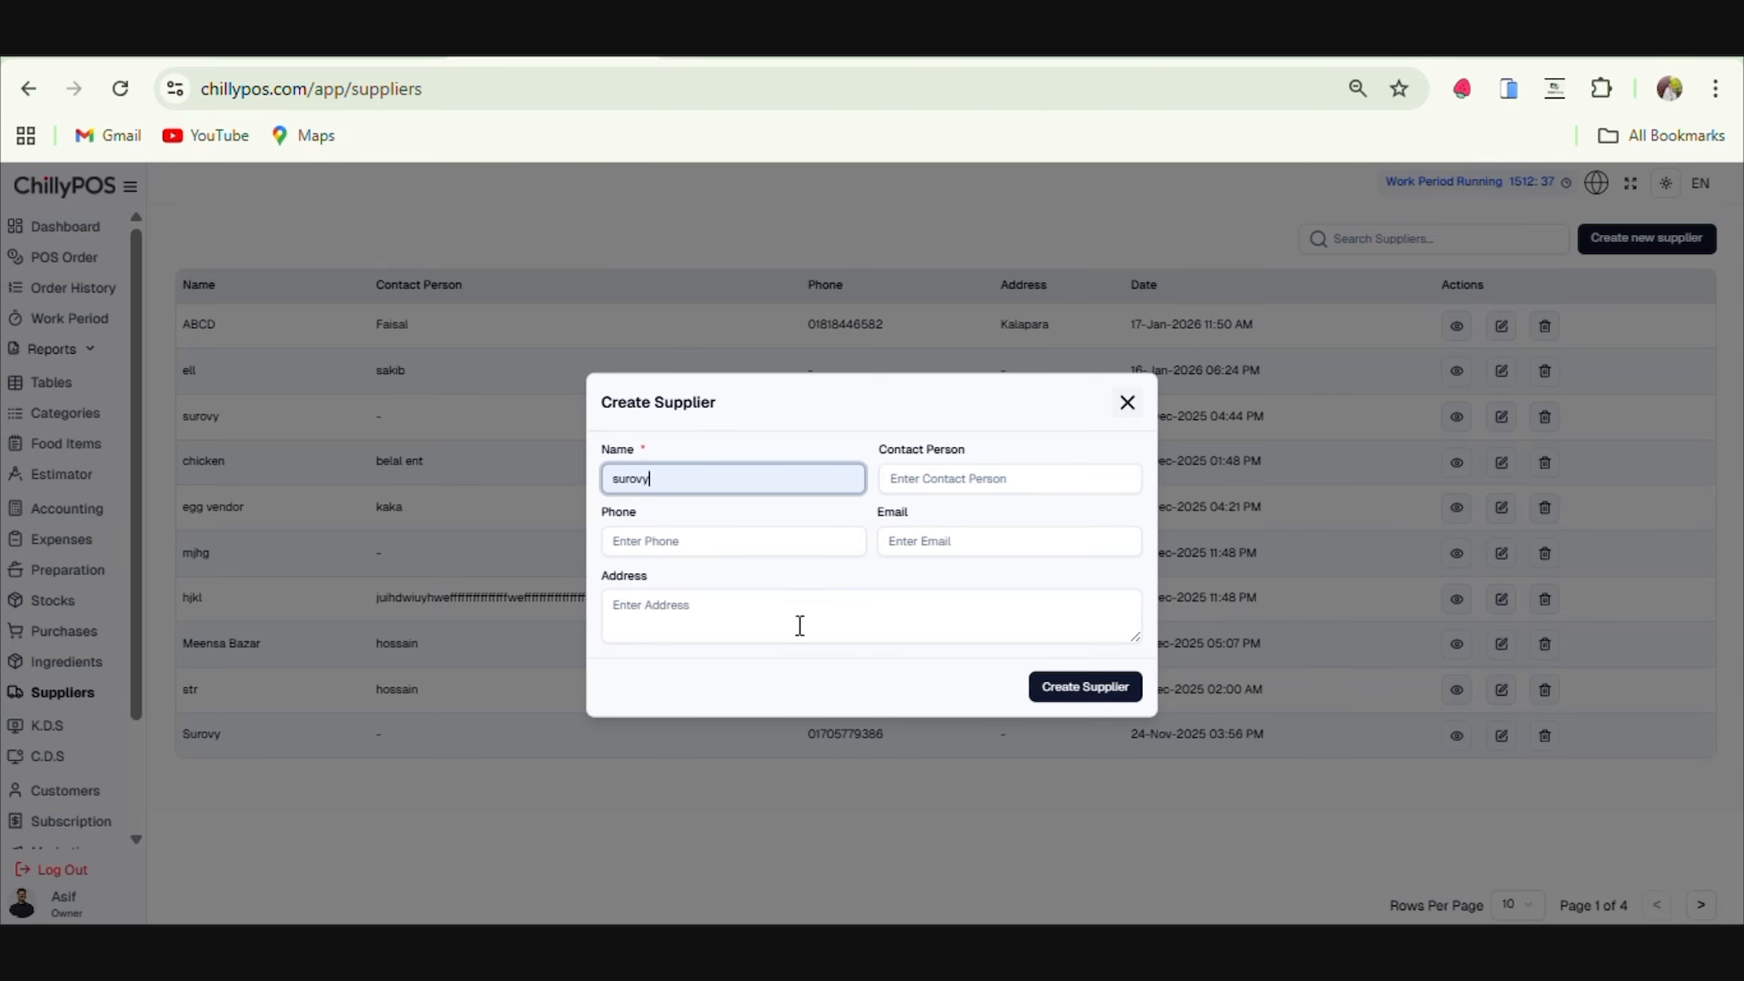
{"action": "left_click", "coordinate": [714, 440]}
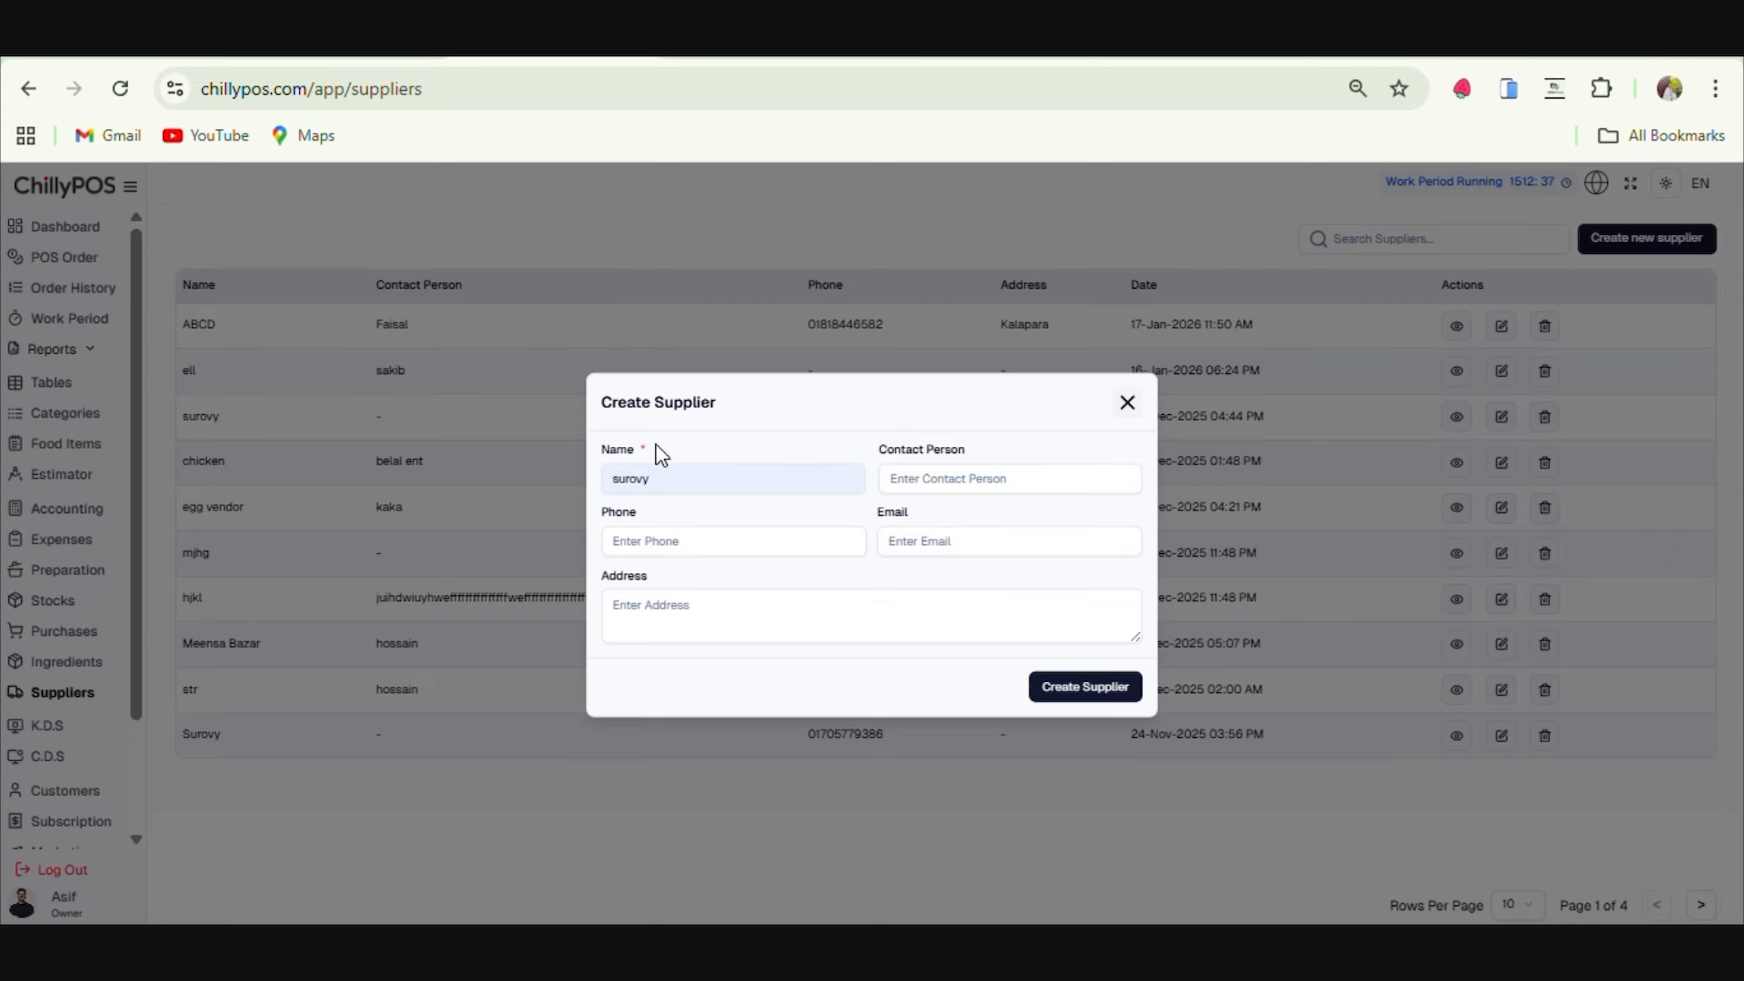
{"action": "left_click", "coordinate": [943, 493]}
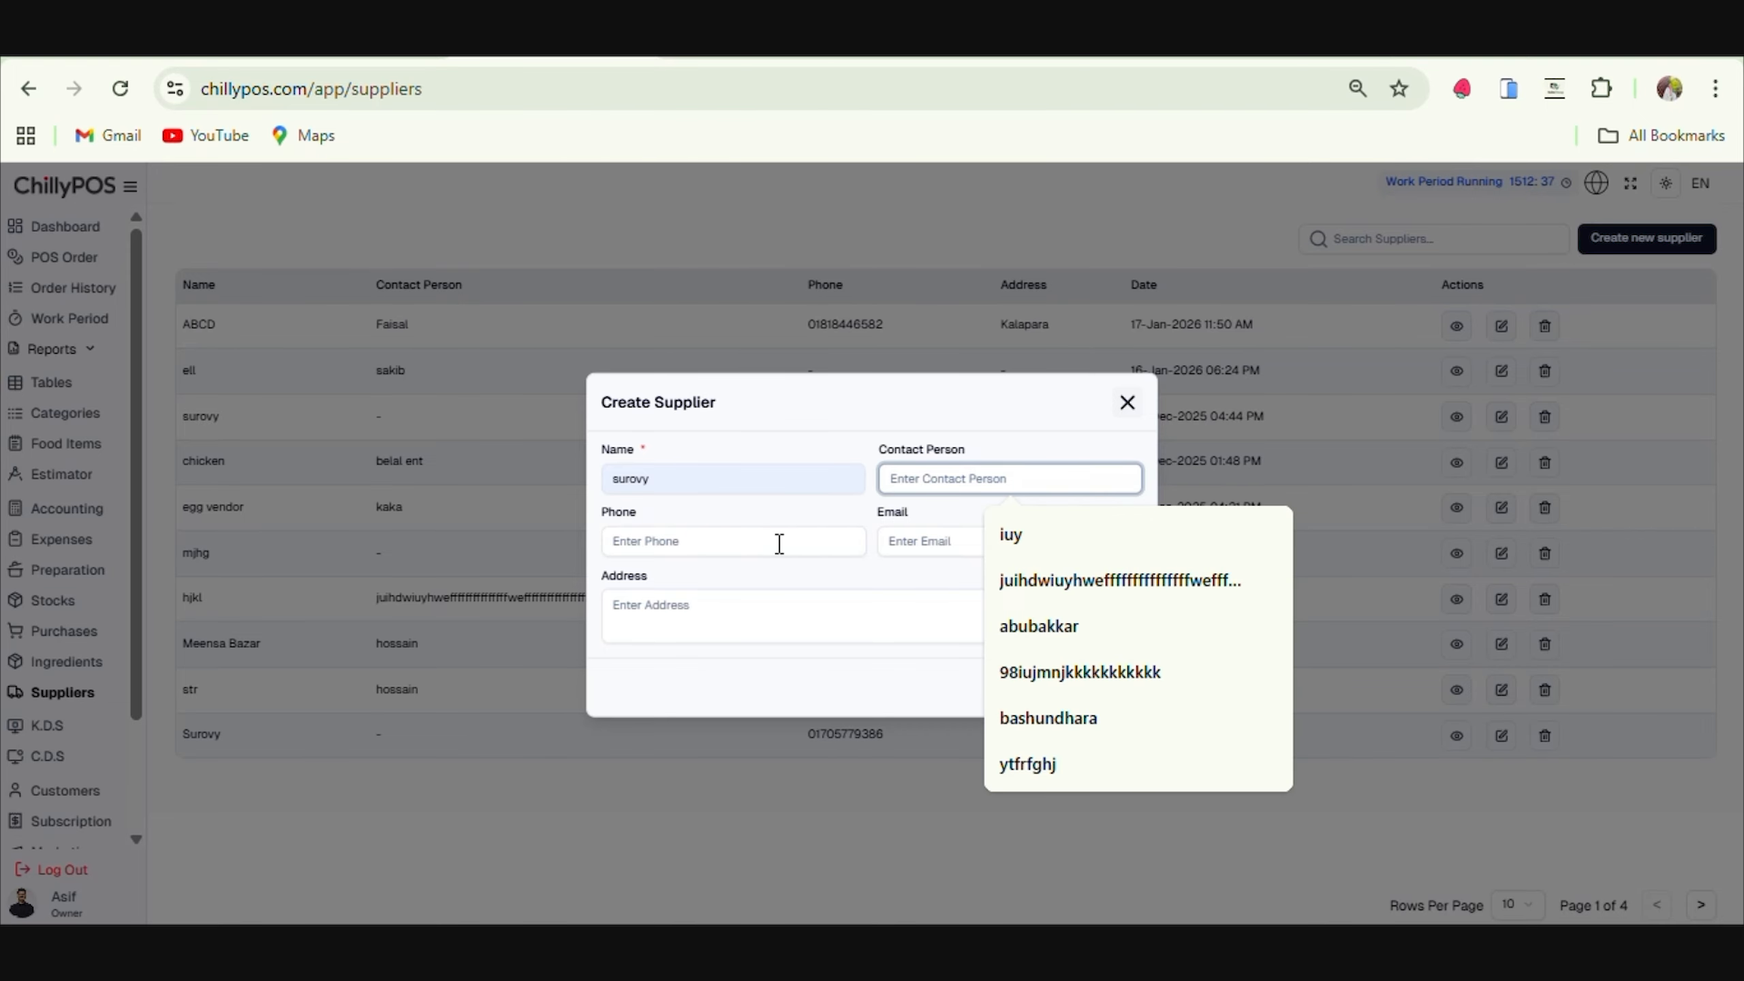
{"action": "left_click", "coordinate": [776, 543]}
{"action": "left_click", "coordinate": [1039, 574]}
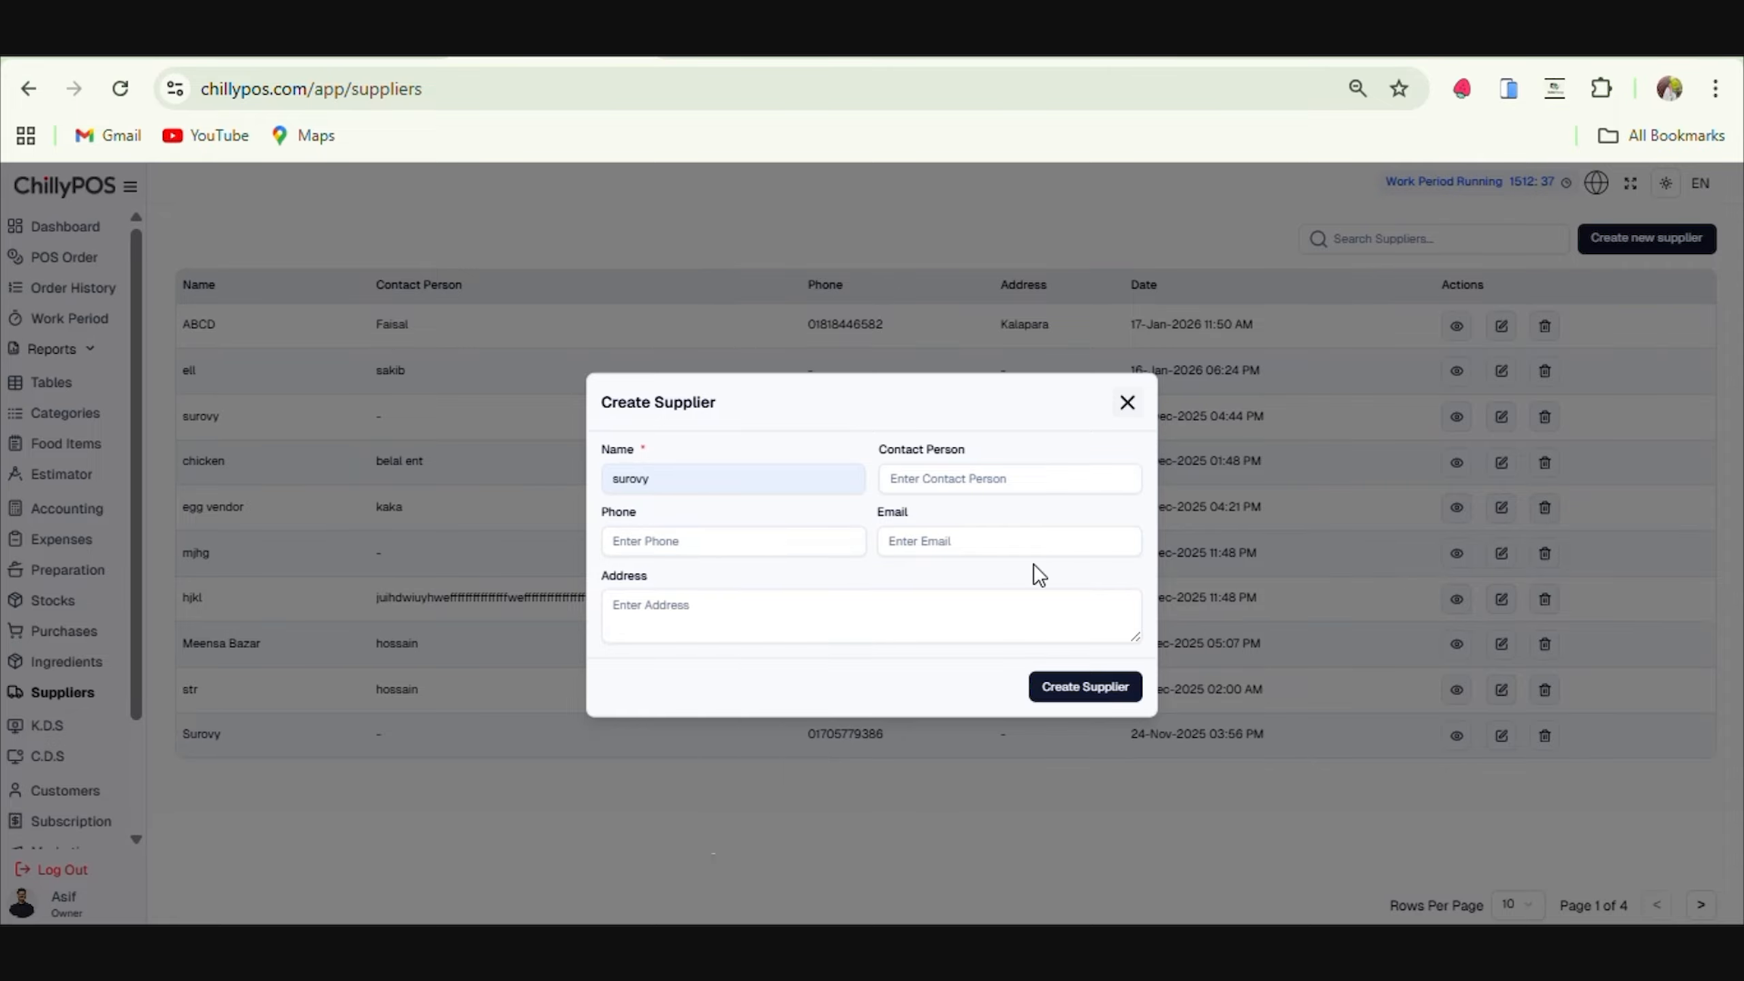
{"action": "left_click", "coordinate": [1091, 692]}
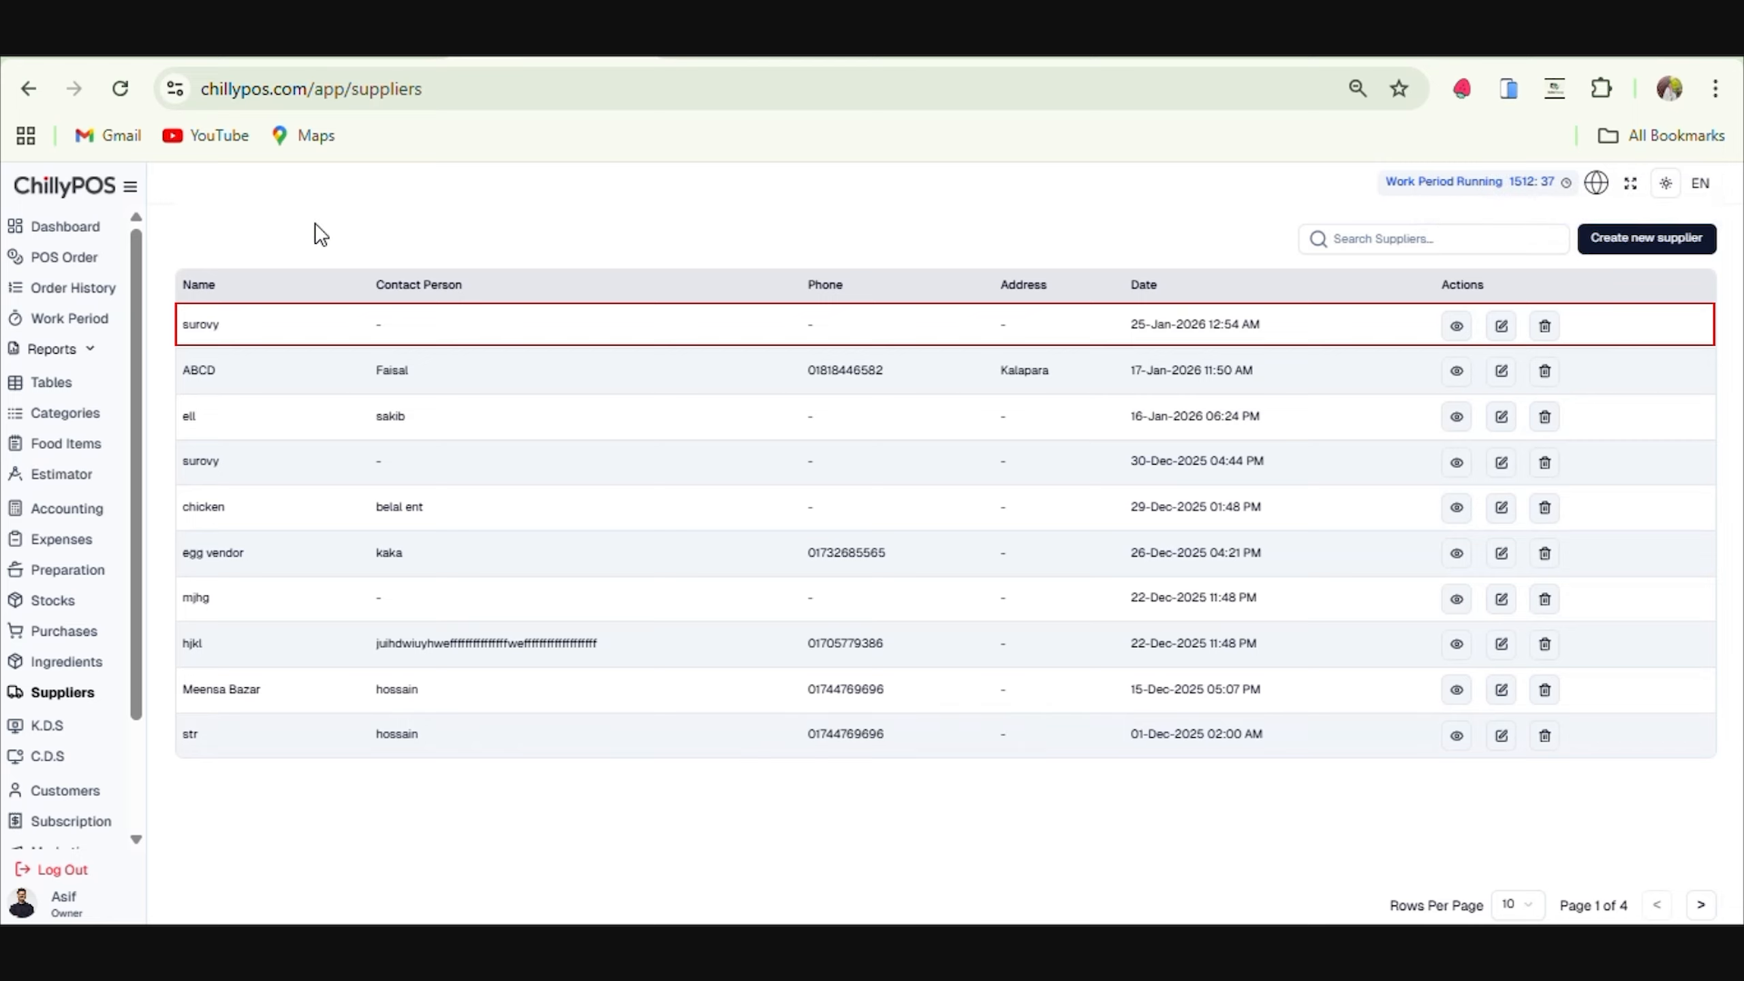
Search the supplier list for the new supplier's name and clear the search again.
{"action": "left_click", "coordinate": [1394, 247]}
{"action": "type", "text": "s"}
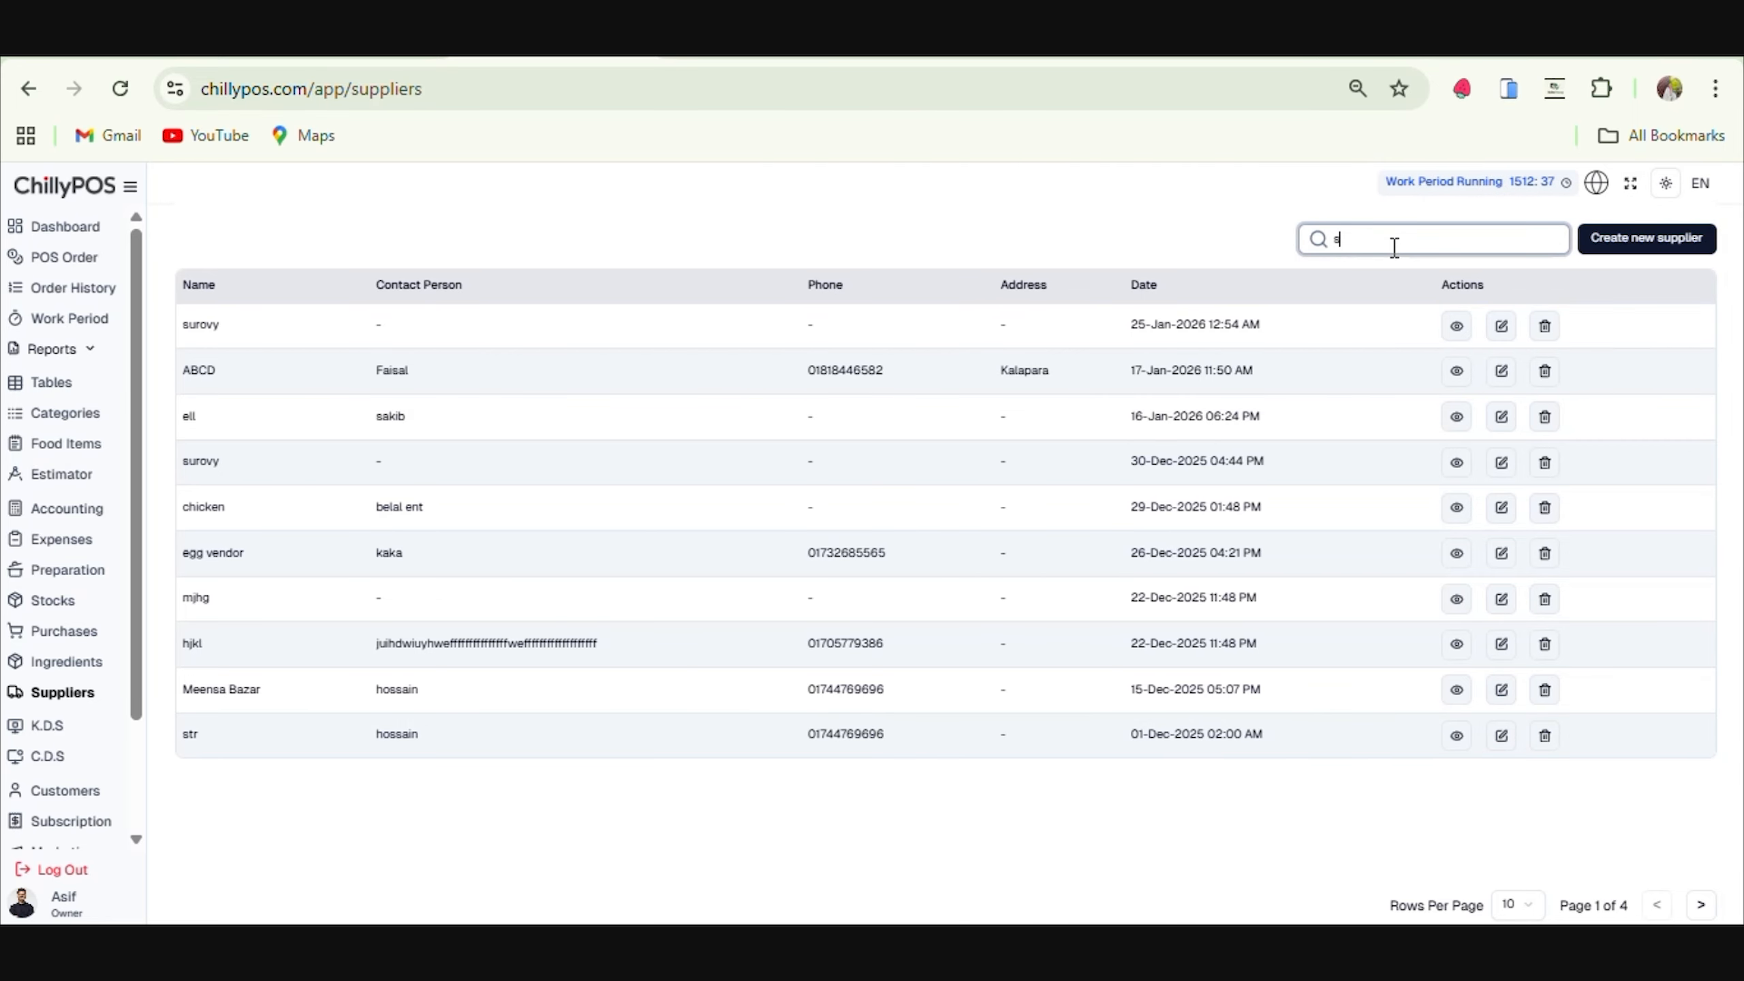
{"action": "type", "text": "urovy"}
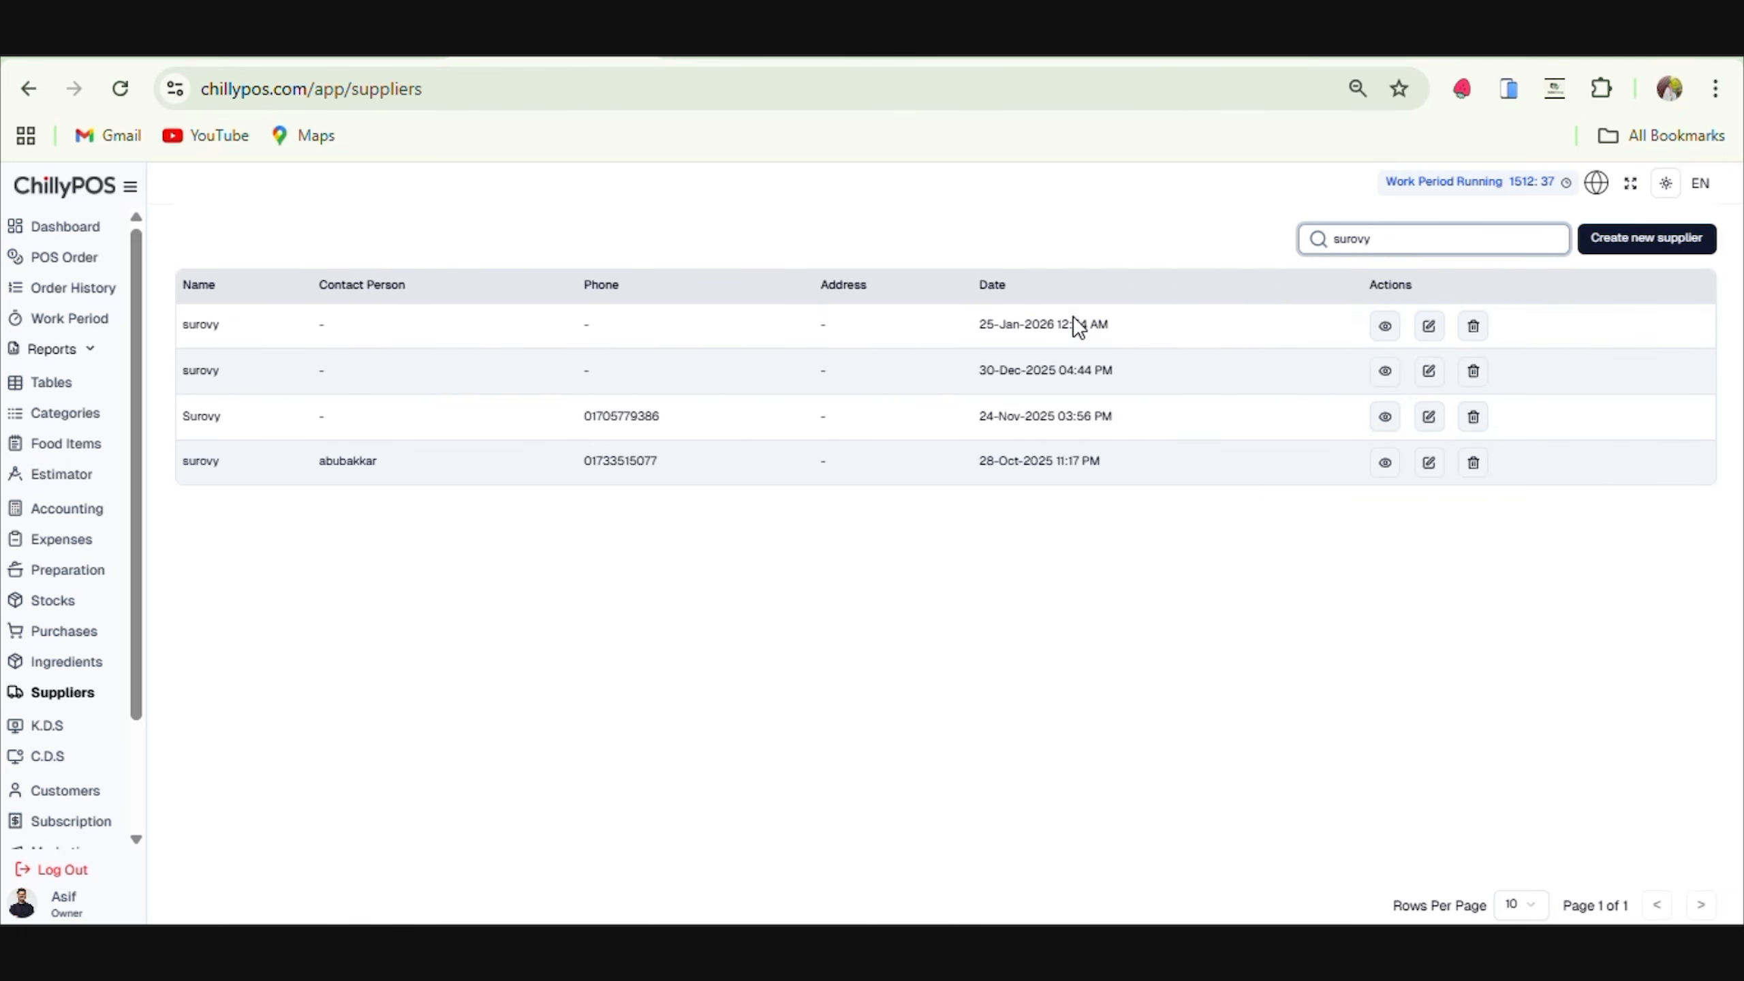
{"action": "key", "text": "BackSpace"}
{"action": "key", "text": "BackSpace"}
{"action": "key", "text": "BackSpace"}
{"action": "key", "text": "BackSpace"}
{"action": "key", "text": "BackSpace"}
{"action": "left_click_drag", "start_coordinate": [1415, 267], "coordinate": [1097, 383]}
{"action": "left_click", "coordinate": [1092, 373]}
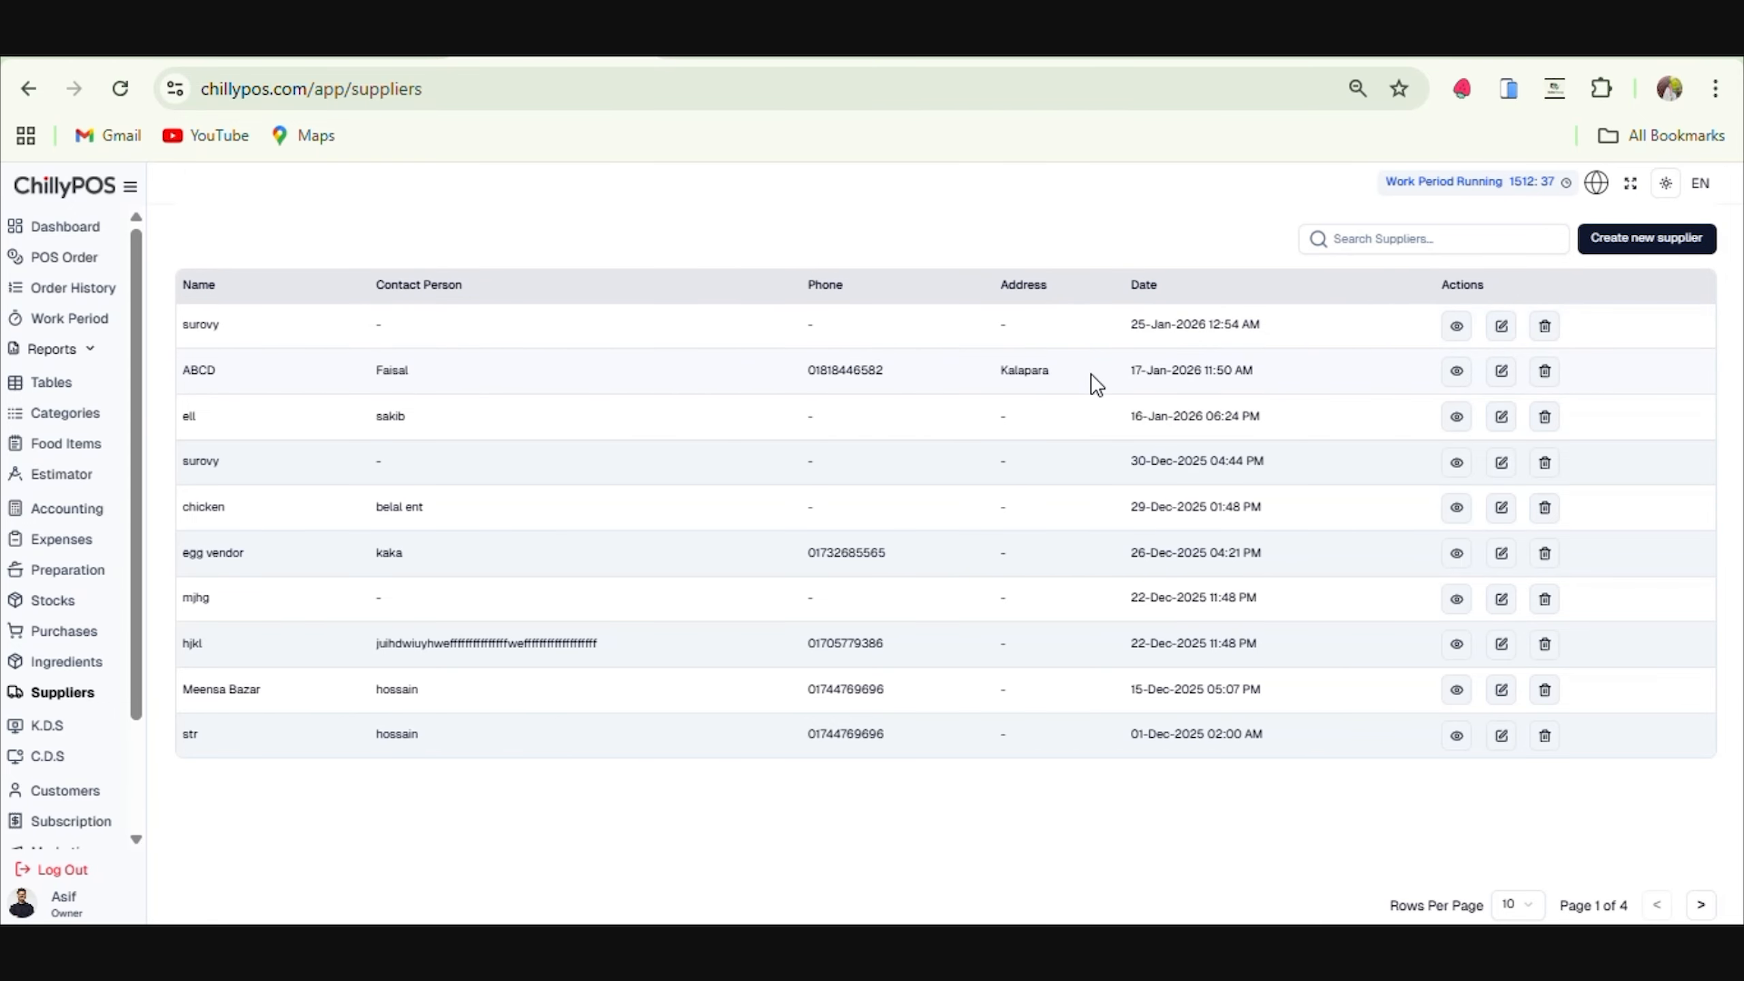
Create a new ingredient named Mustard Oil with the unit ltr.
{"action": "left_click", "coordinate": [60, 666]}
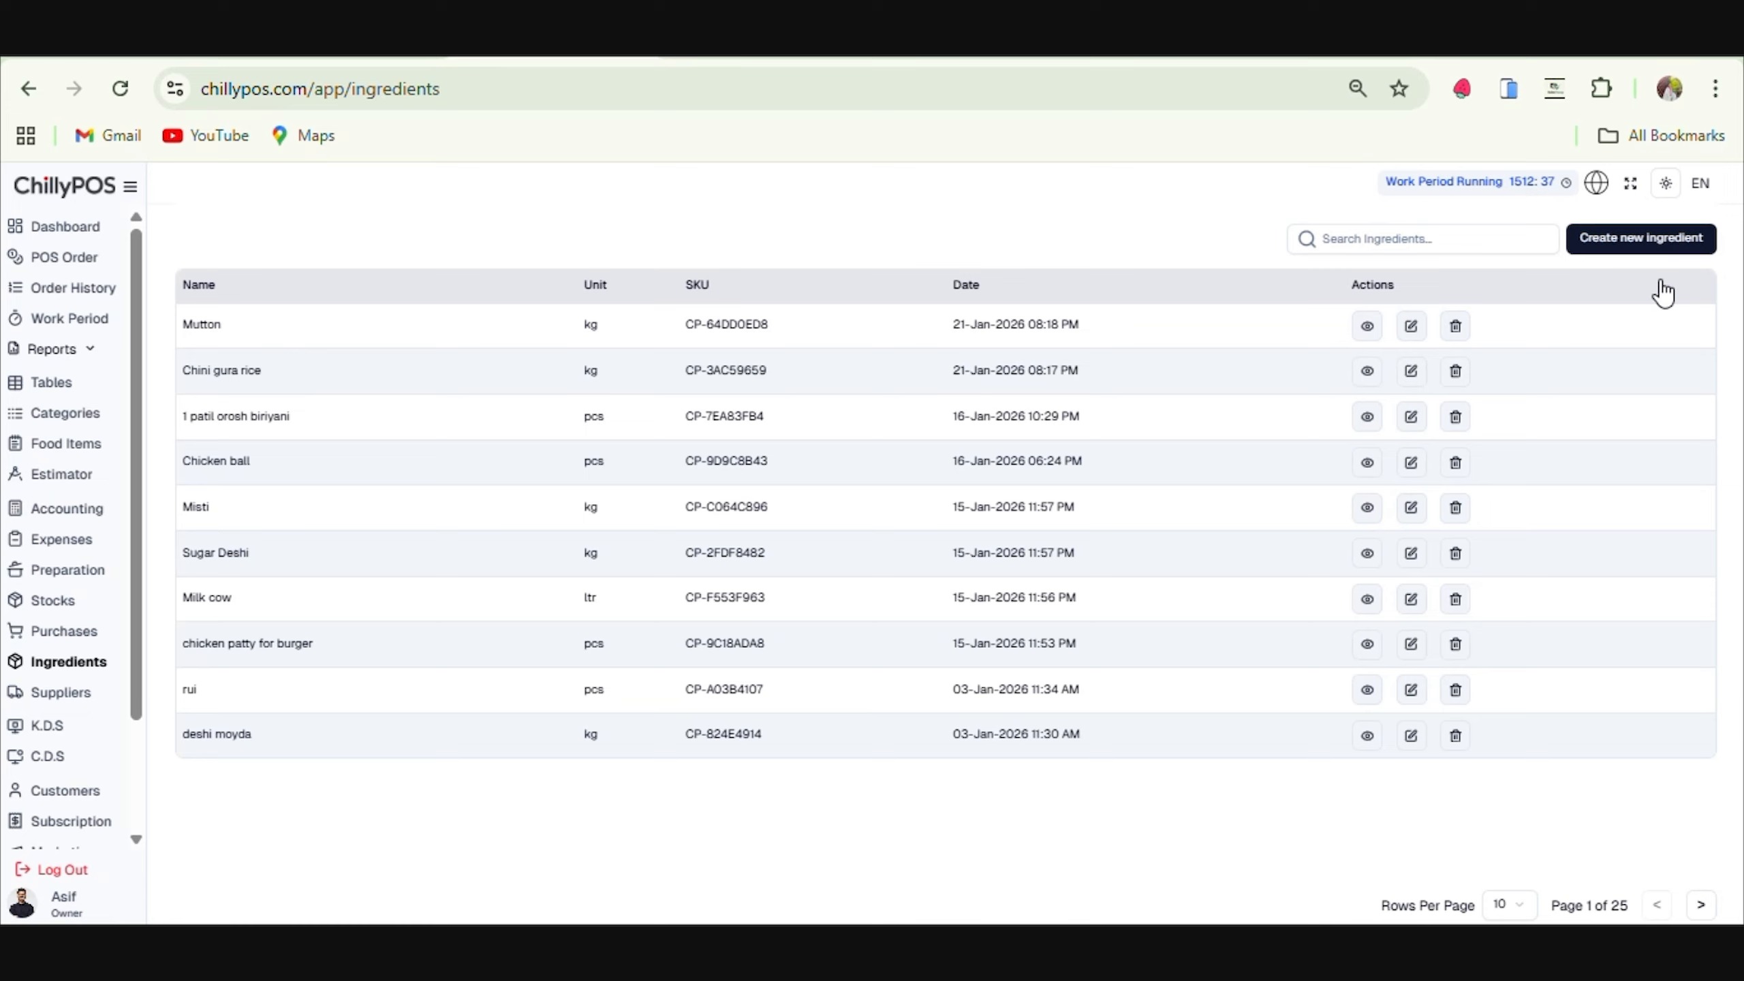
{"action": "left_click", "coordinate": [1658, 253]}
{"action": "left_click", "coordinate": [678, 555]}
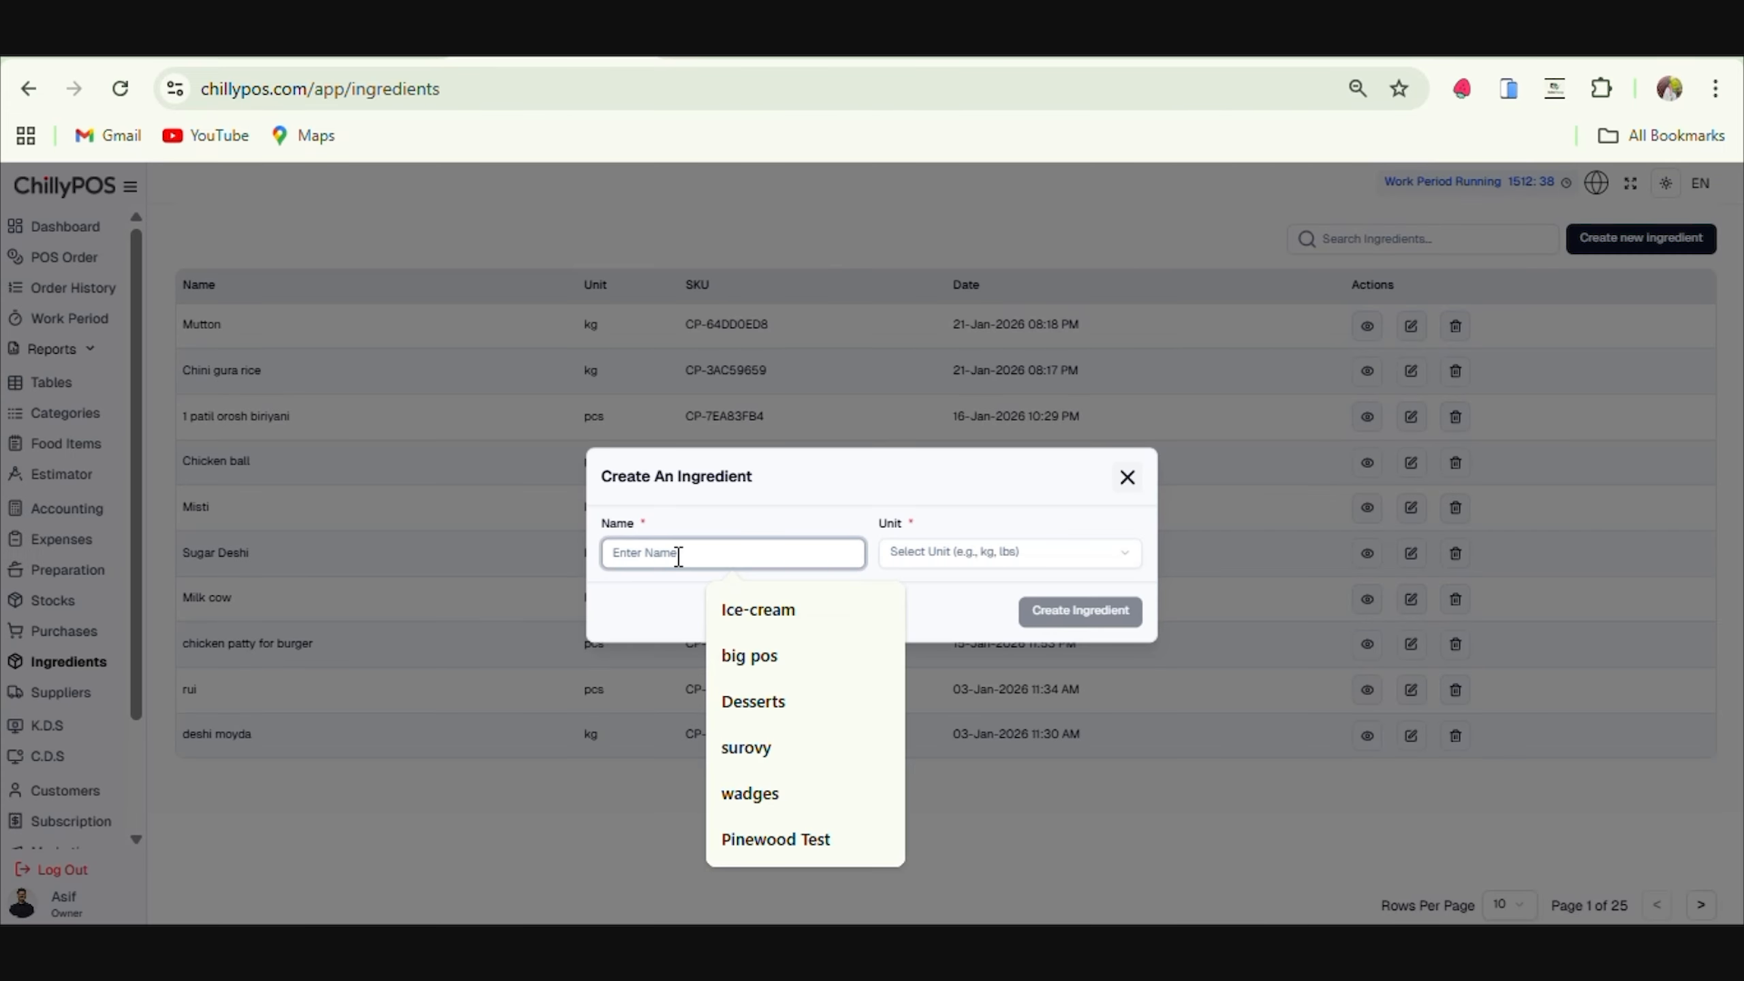
{"action": "type", "text": "must"}
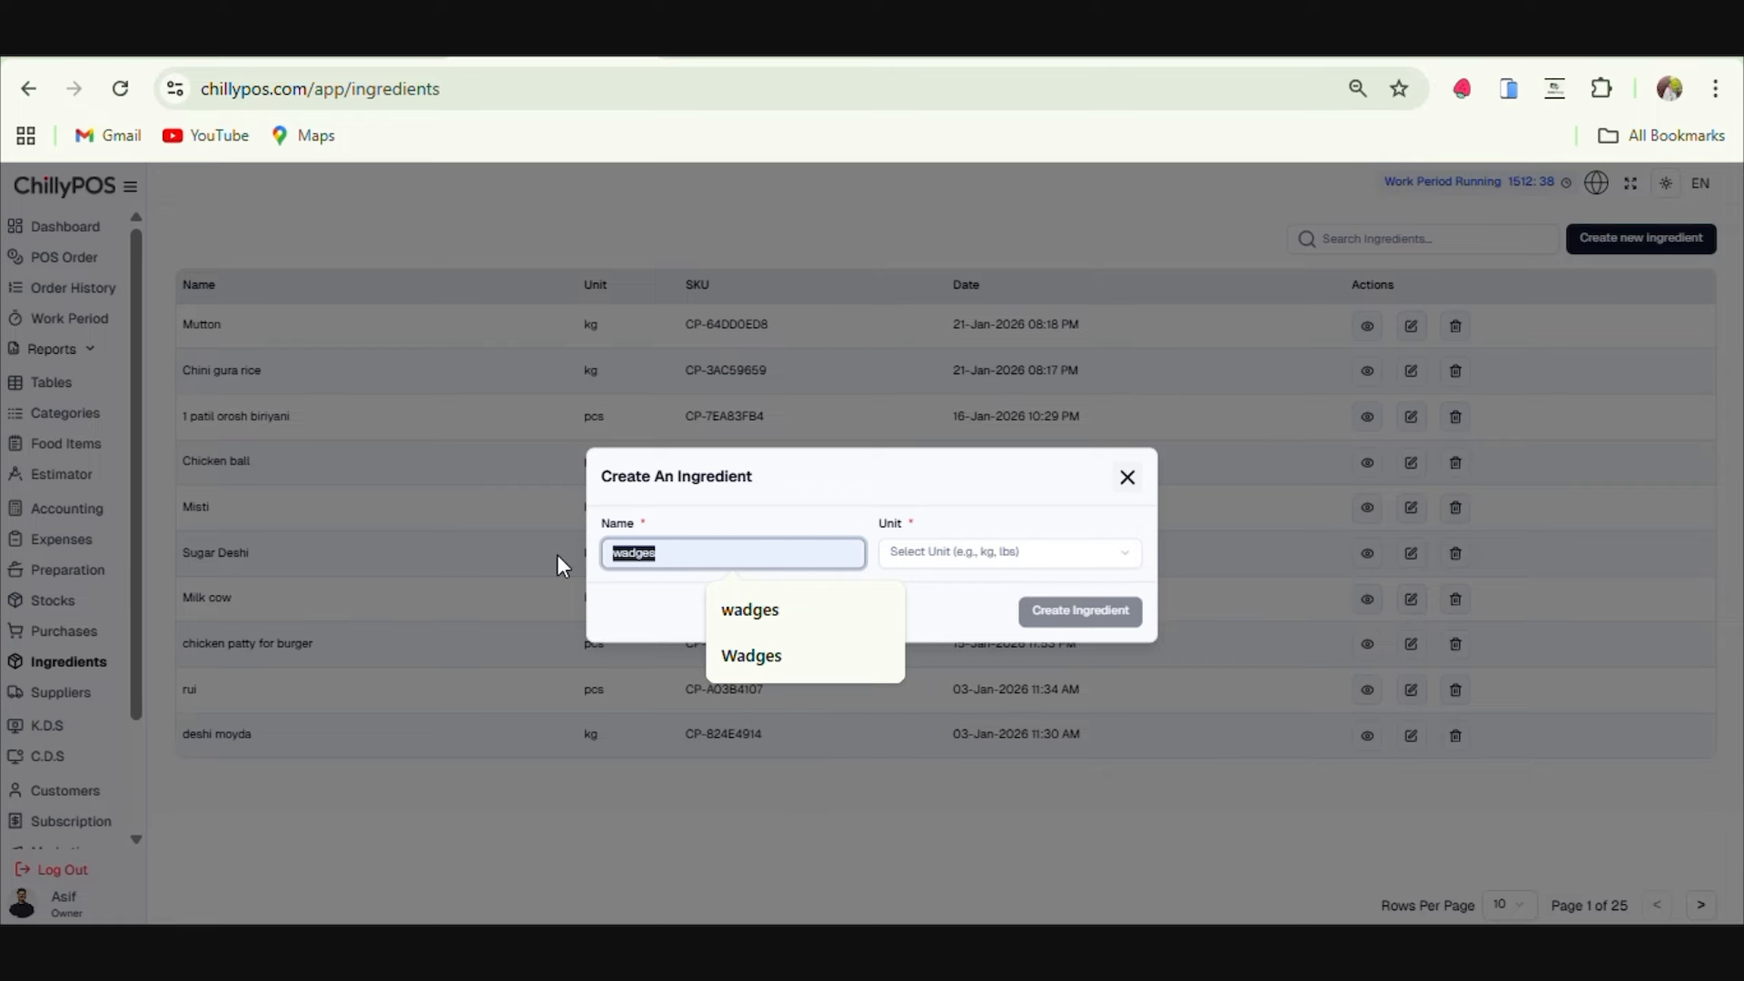
{"action": "left_click", "coordinate": [811, 609]}
{"action": "left_click", "coordinate": [965, 556]}
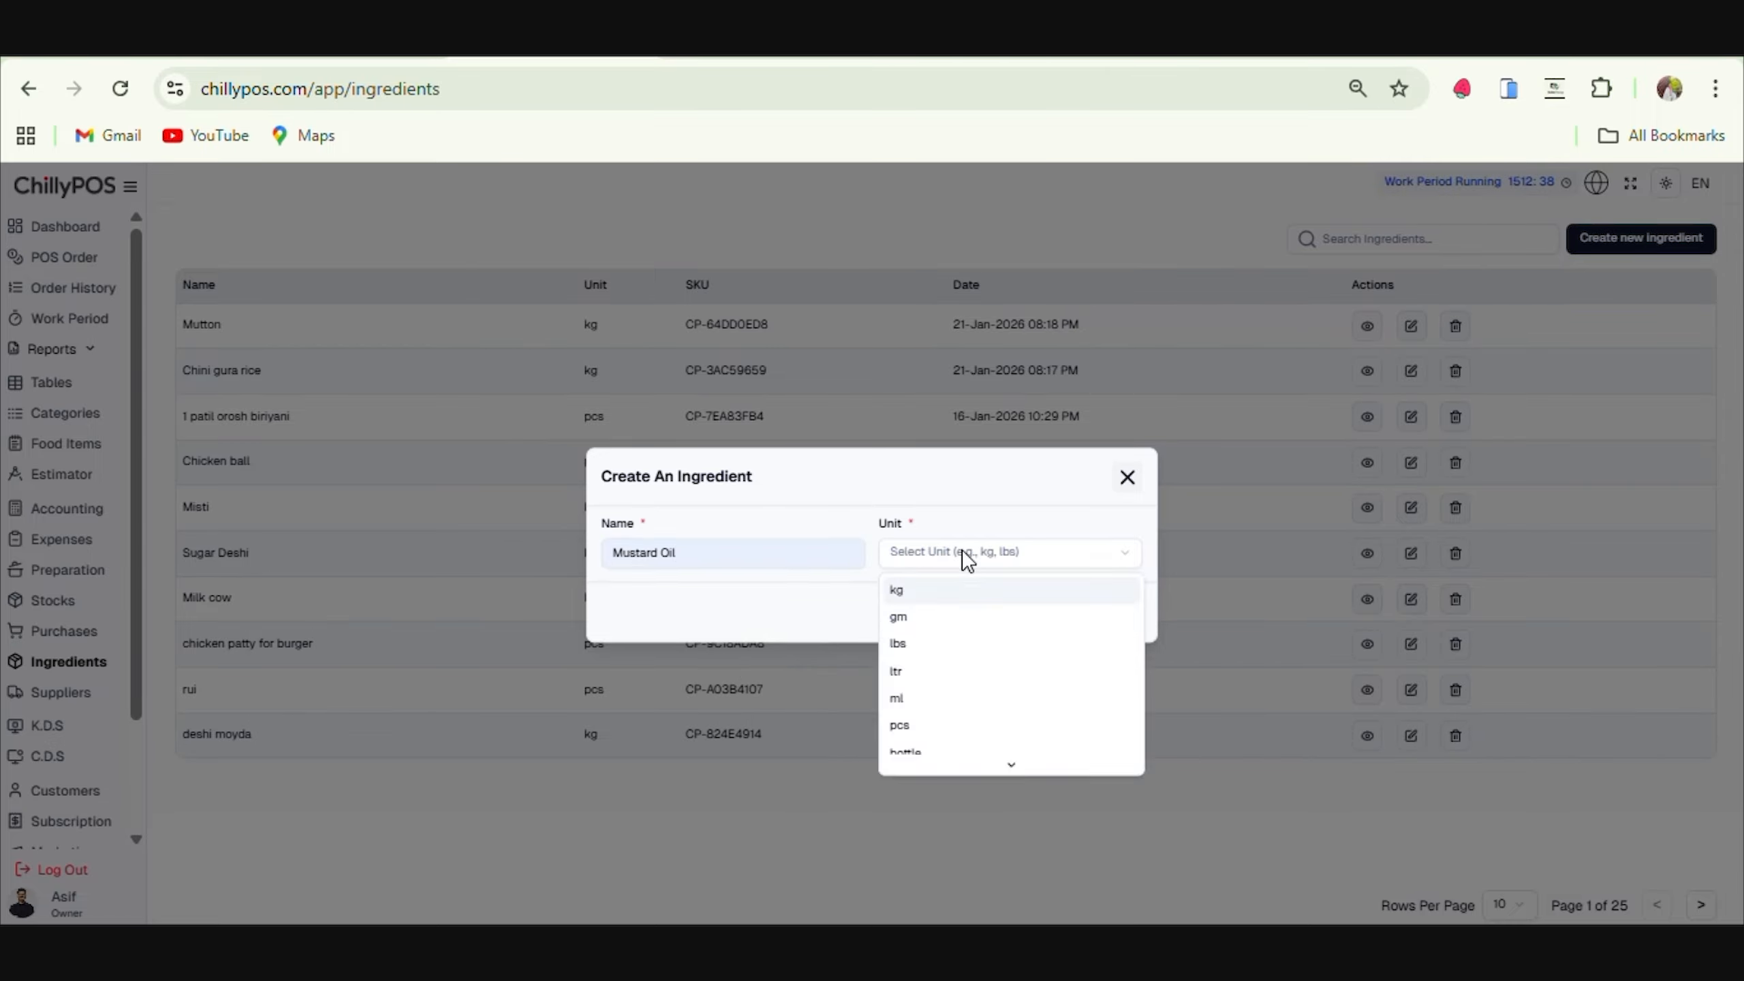
{"action": "left_click", "coordinate": [920, 677]}
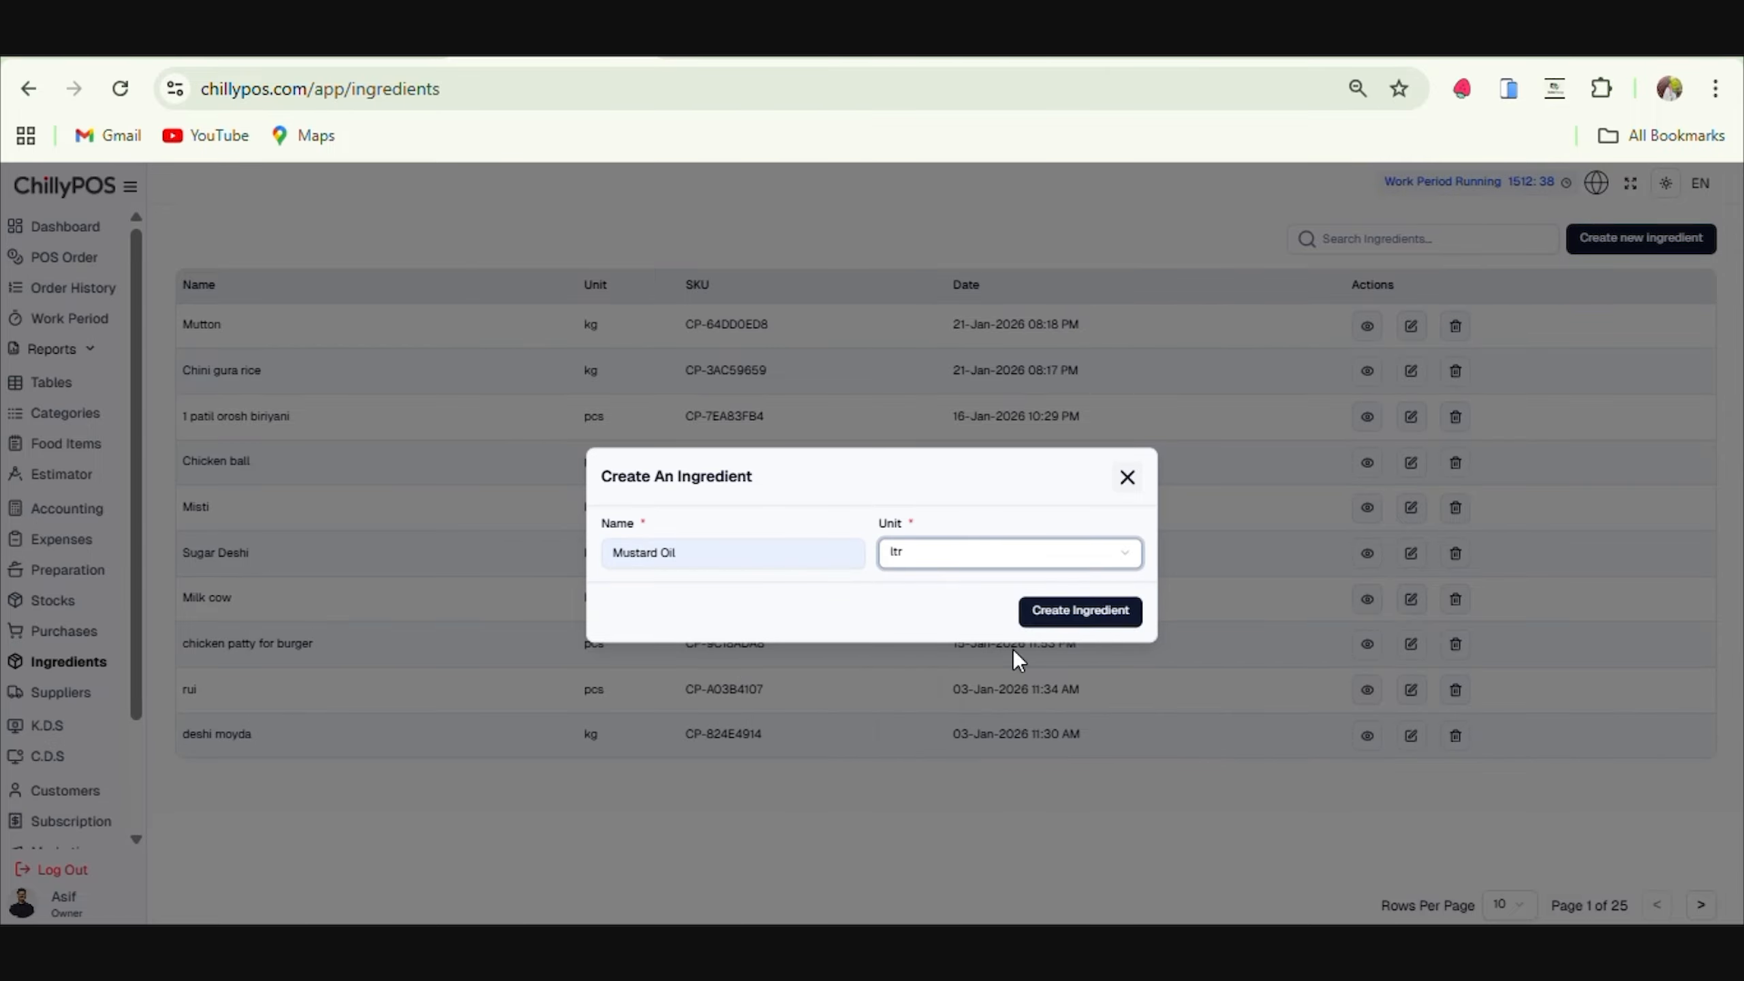
{"action": "left_click", "coordinate": [1104, 604]}
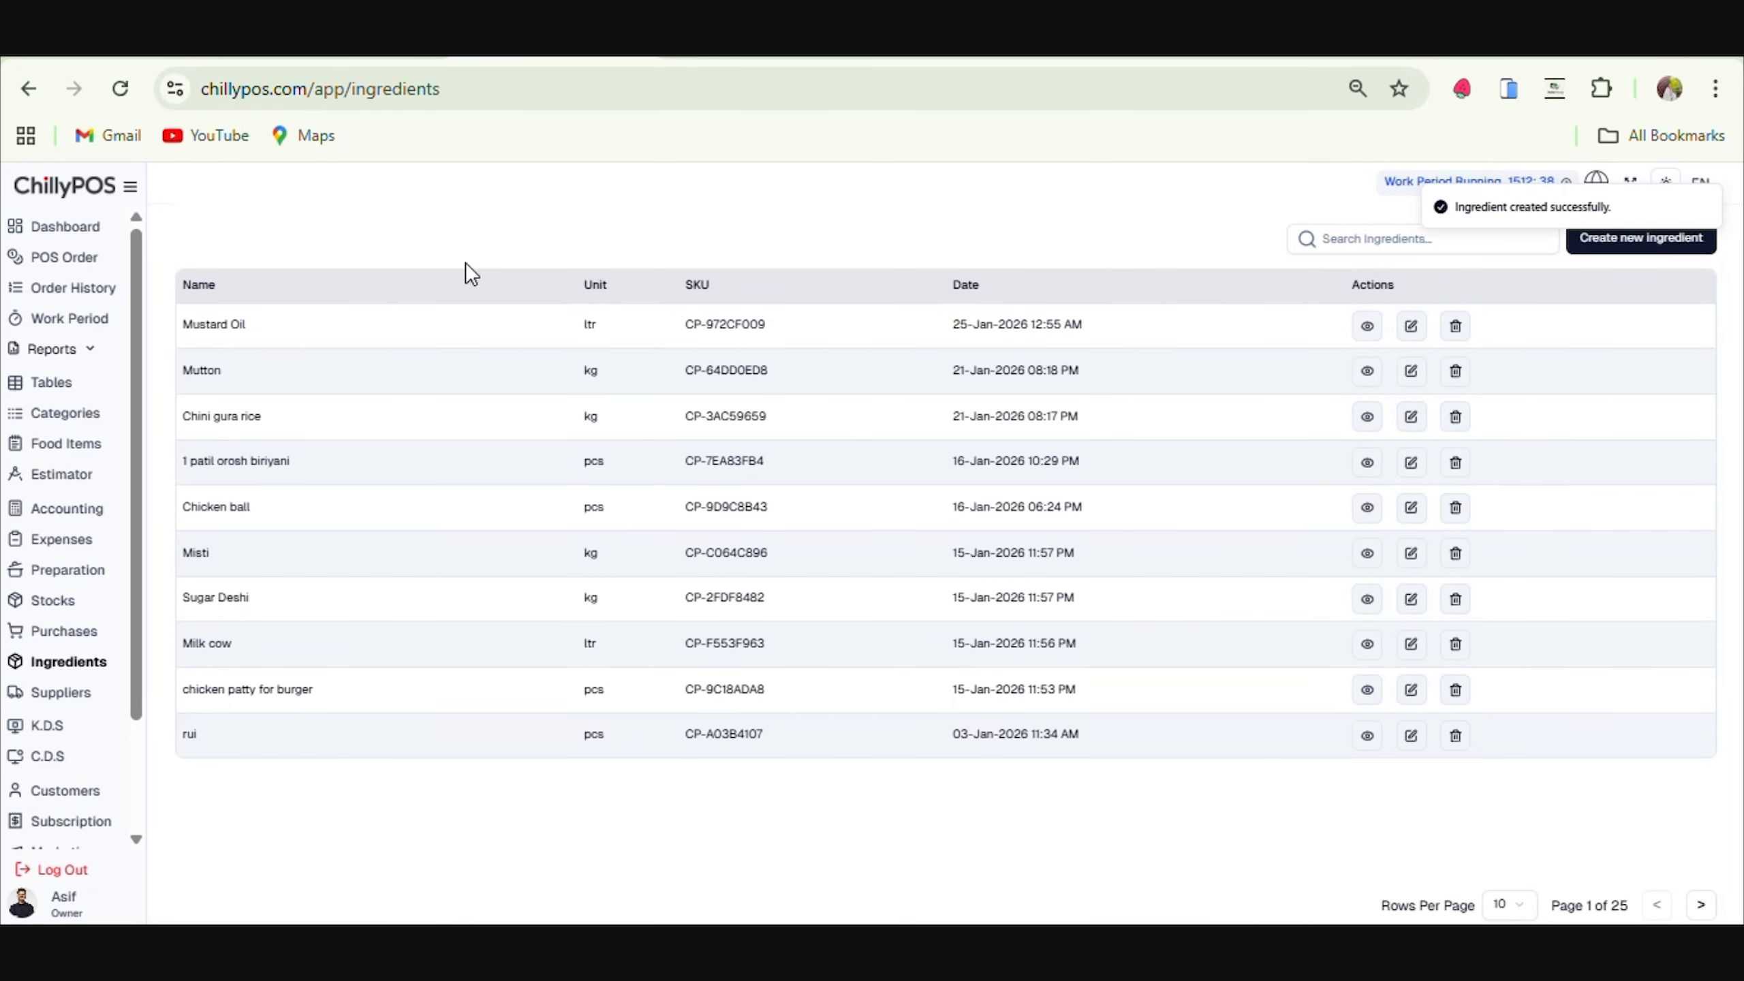
Inspect the new Mustard Oil ingredient's details, edit form and delete dialog, closing each without making changes.
{"action": "left_click", "coordinate": [1378, 338]}
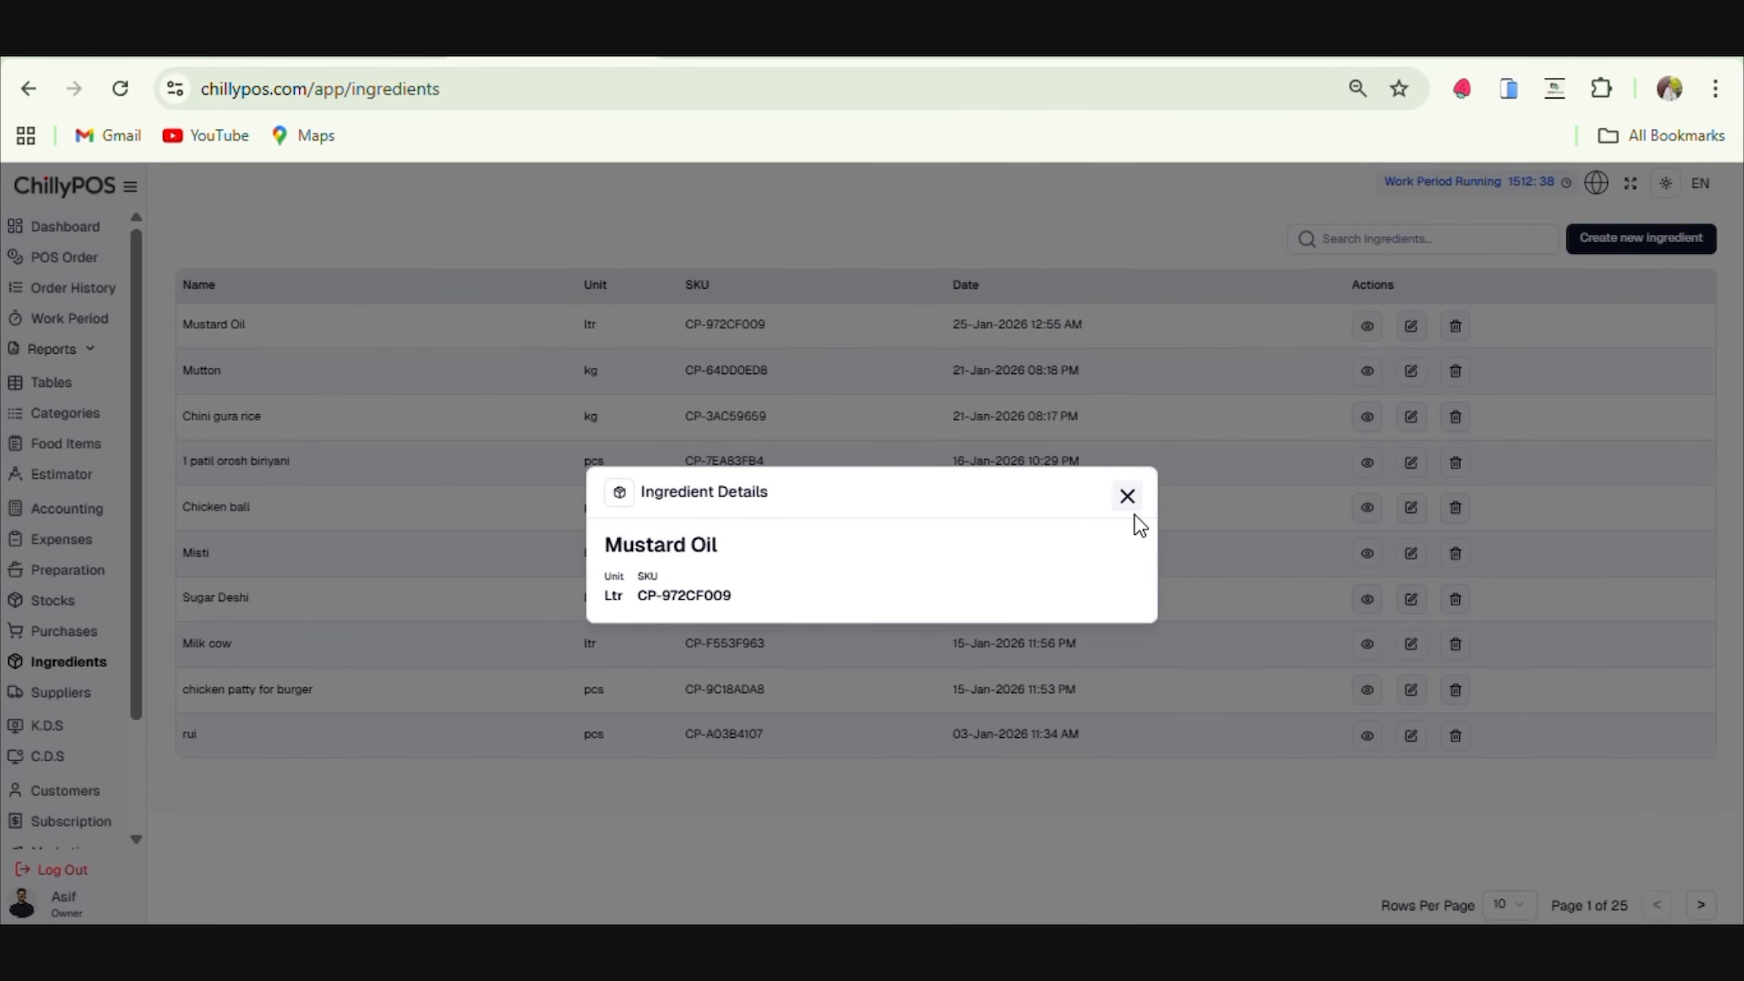
{"action": "left_click", "coordinate": [1130, 496]}
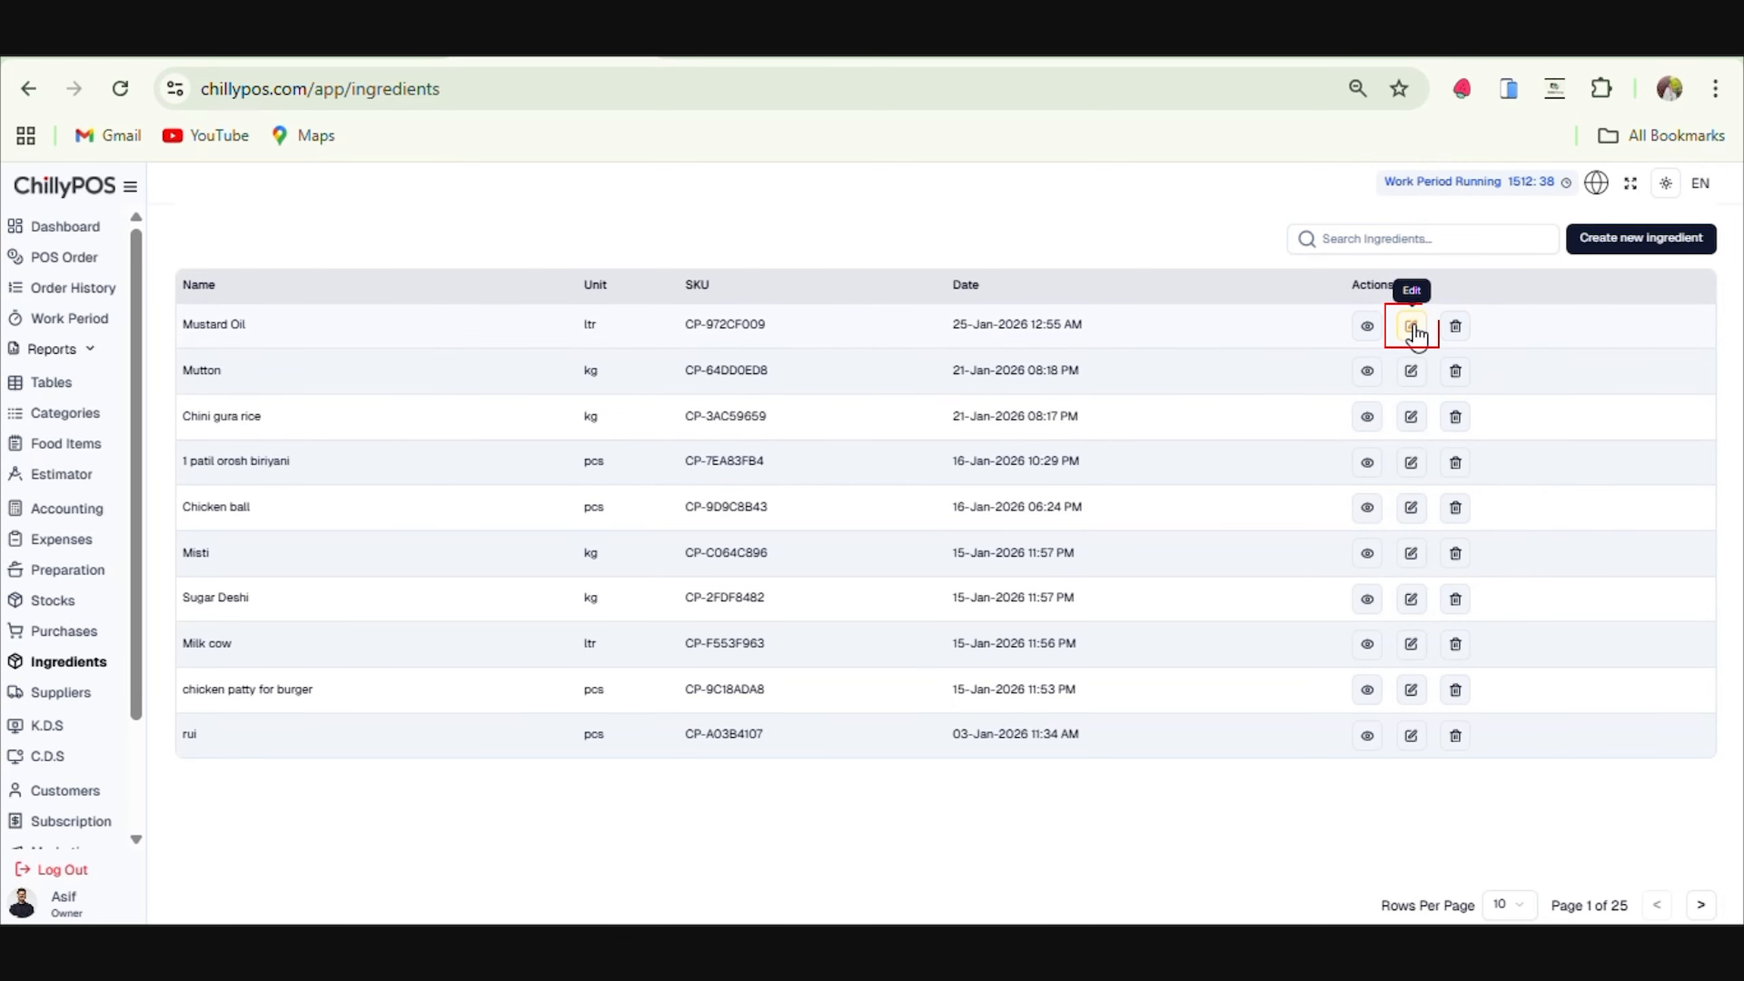
{"action": "left_click", "coordinate": [1412, 327]}
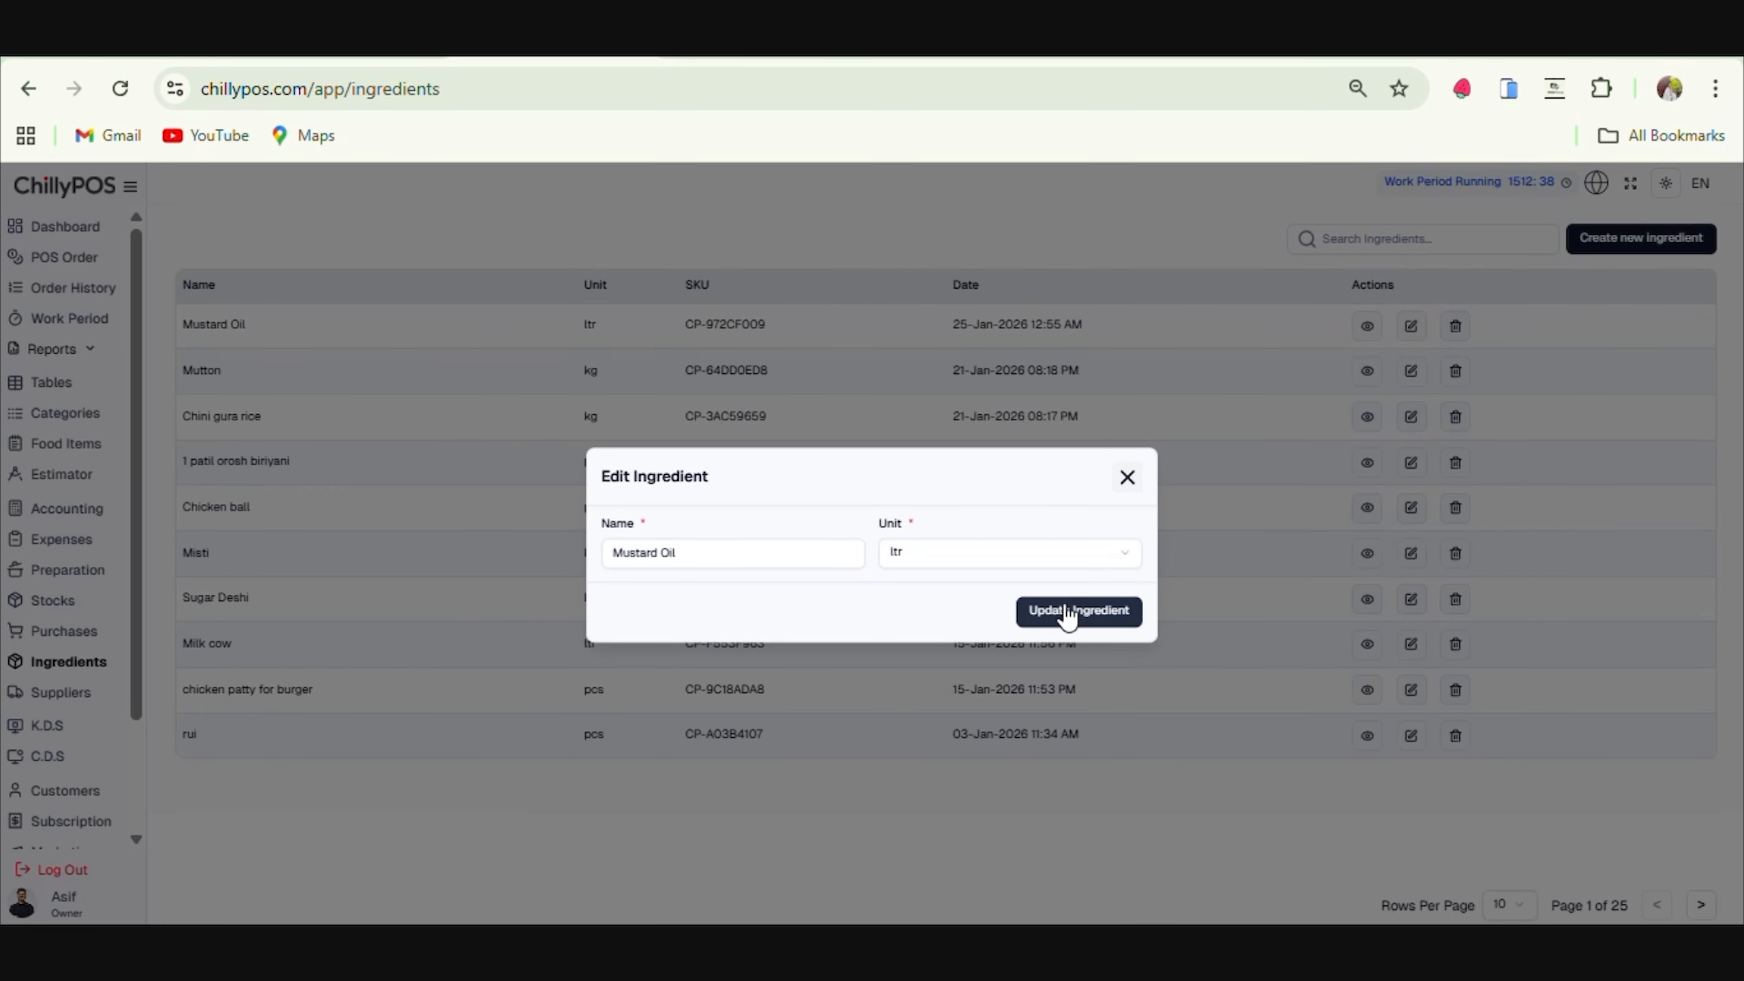
{"action": "left_click", "coordinate": [1125, 484]}
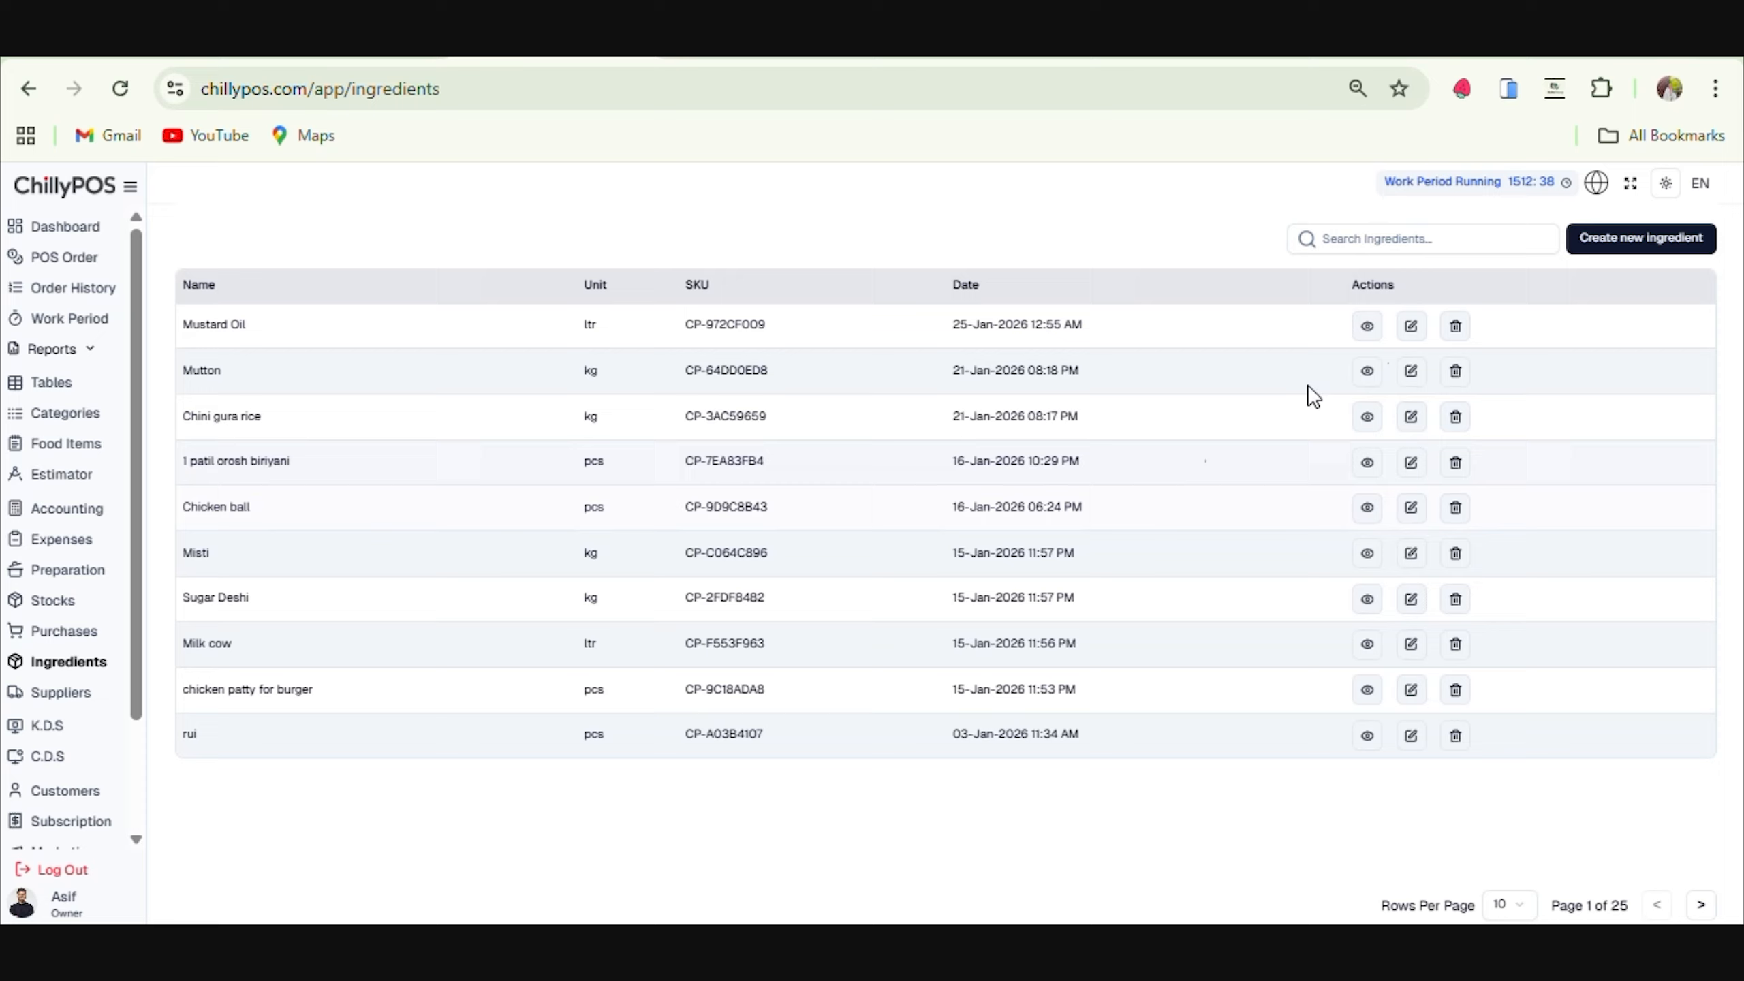
{"action": "left_click", "coordinate": [1456, 327]}
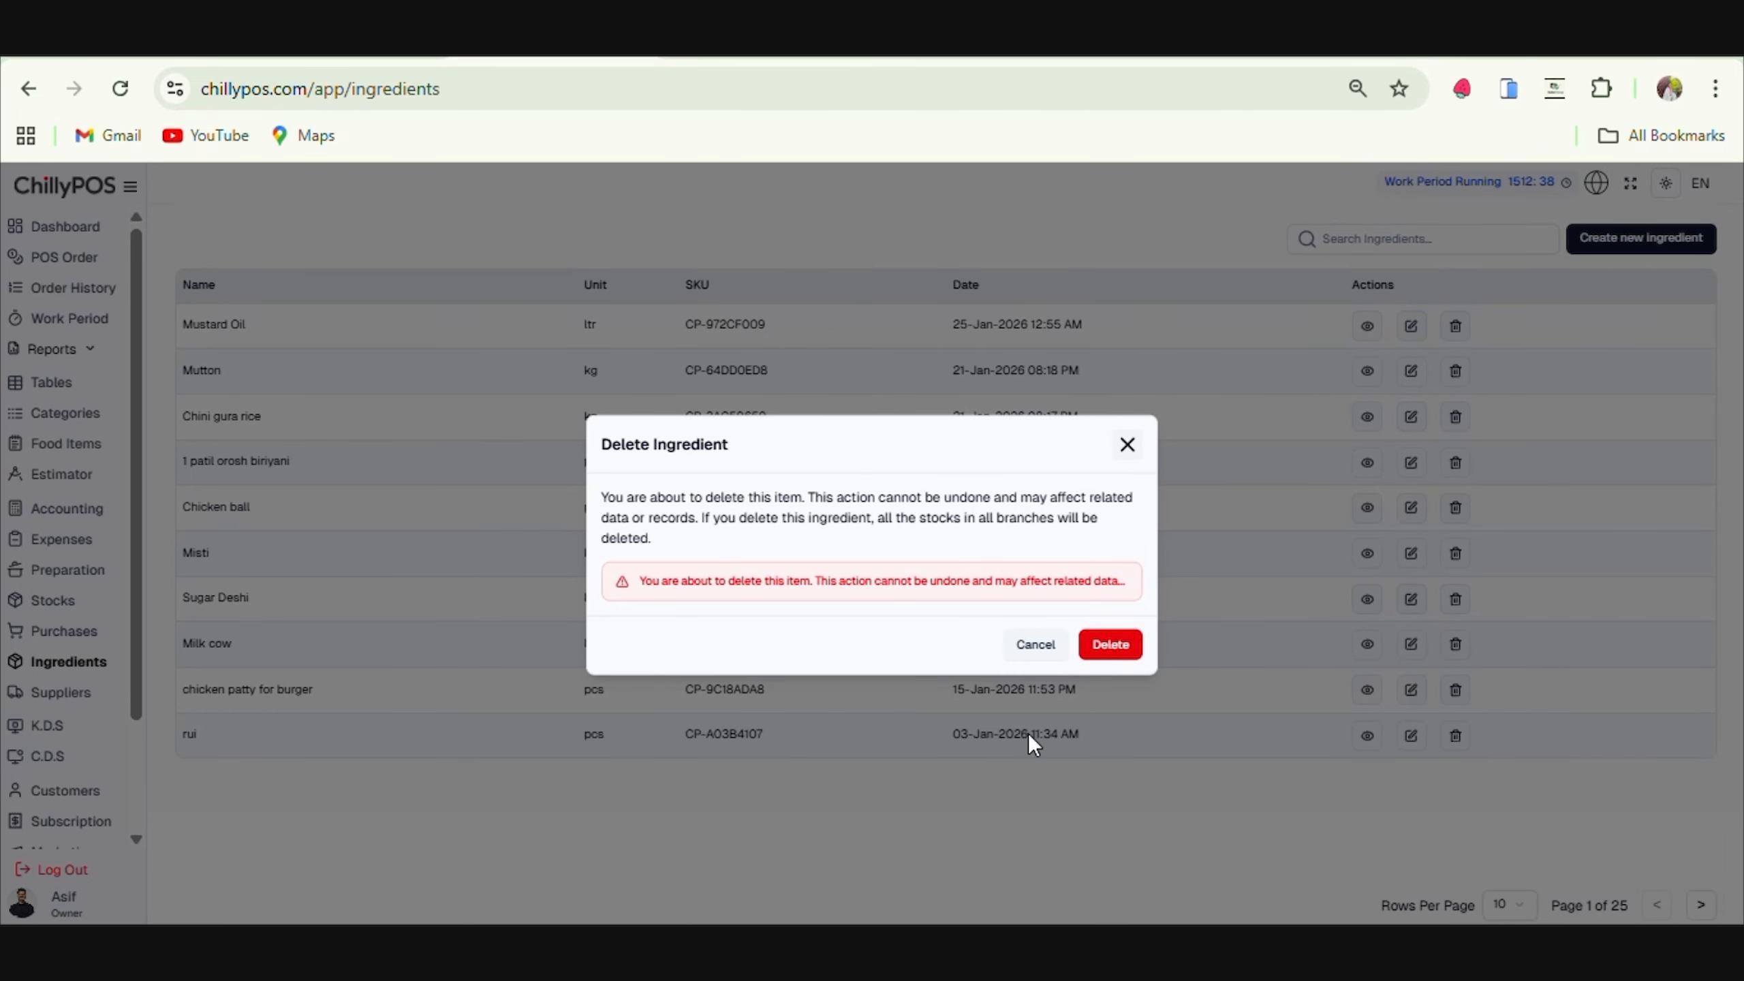
{"action": "left_click", "coordinate": [1121, 450]}
Search the ingredient list for "mustard" and clear the search again.
{"action": "left_click", "coordinate": [1342, 242]}
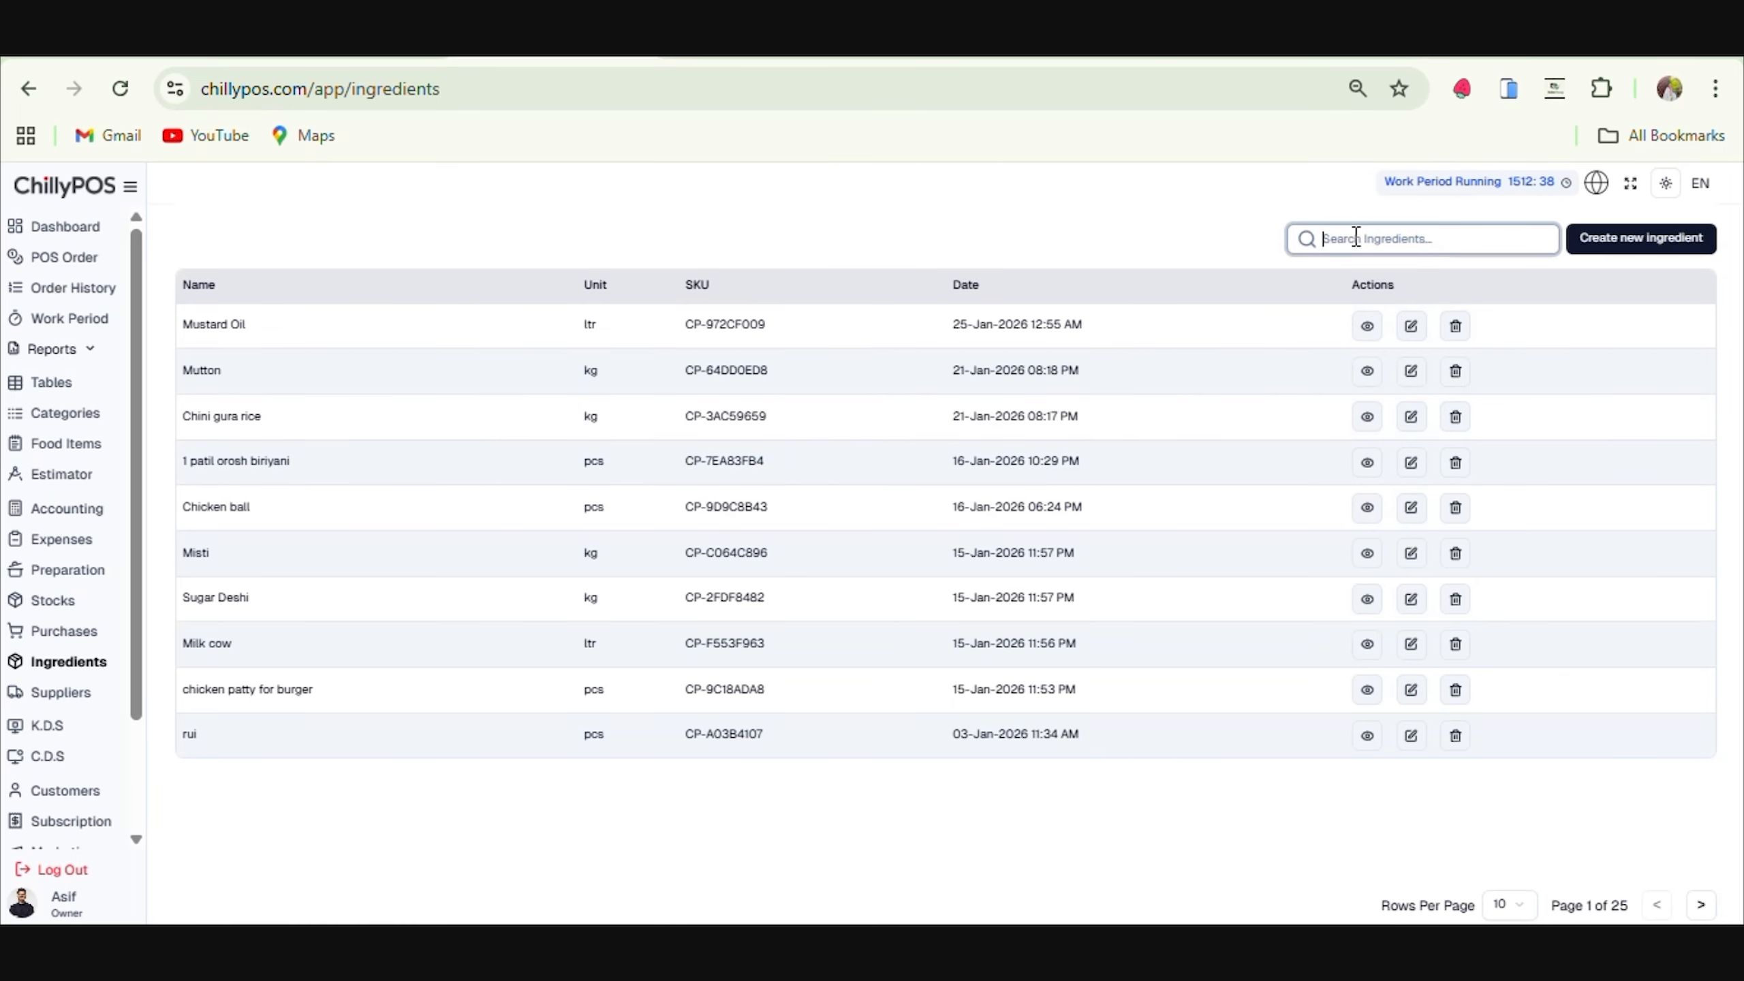
{"action": "type", "text": "mustard"}
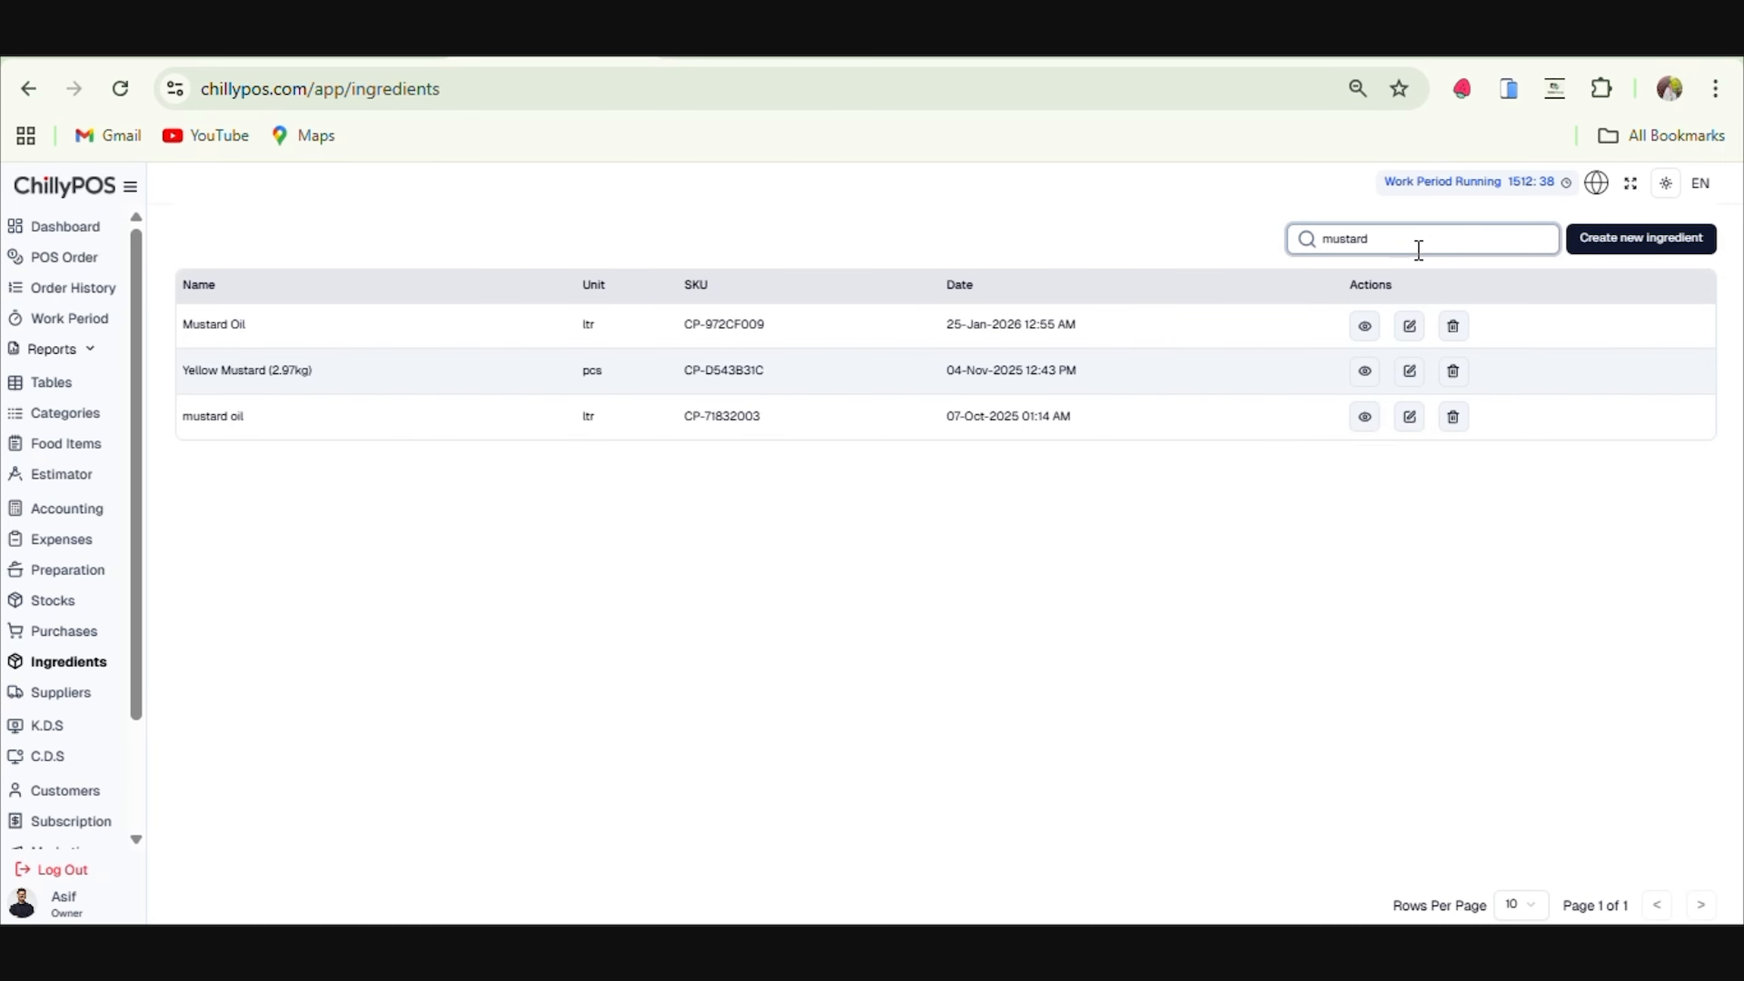
{"action": "key", "text": "BackSpace"}
{"action": "key", "text": "BackSpace"}
{"action": "key", "text": "BackSpace"}
{"action": "key", "text": "BackSpace"}
{"action": "key", "text": "BackSpace"}
{"action": "key", "text": "BackSpace"}
{"action": "key", "text": "BackSpace"}
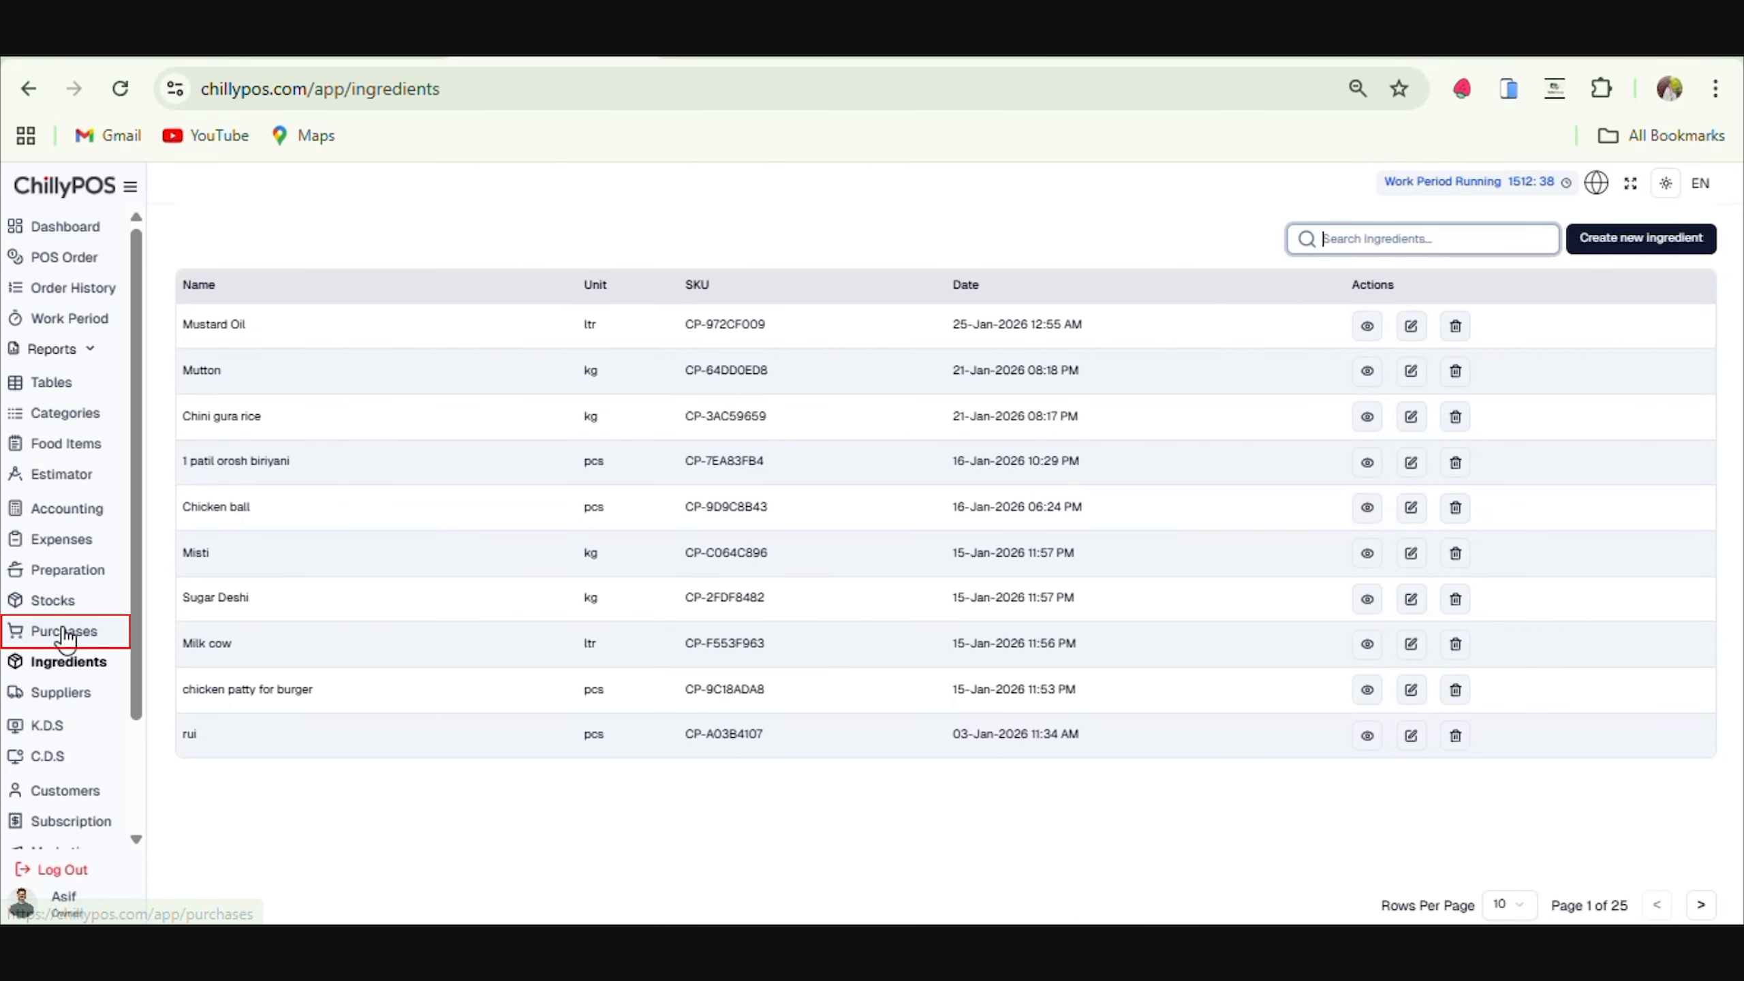
Start a new purchase in Purchases and choose the newly added supplier, leaving the invoice number blank.
{"action": "left_click", "coordinate": [88, 625]}
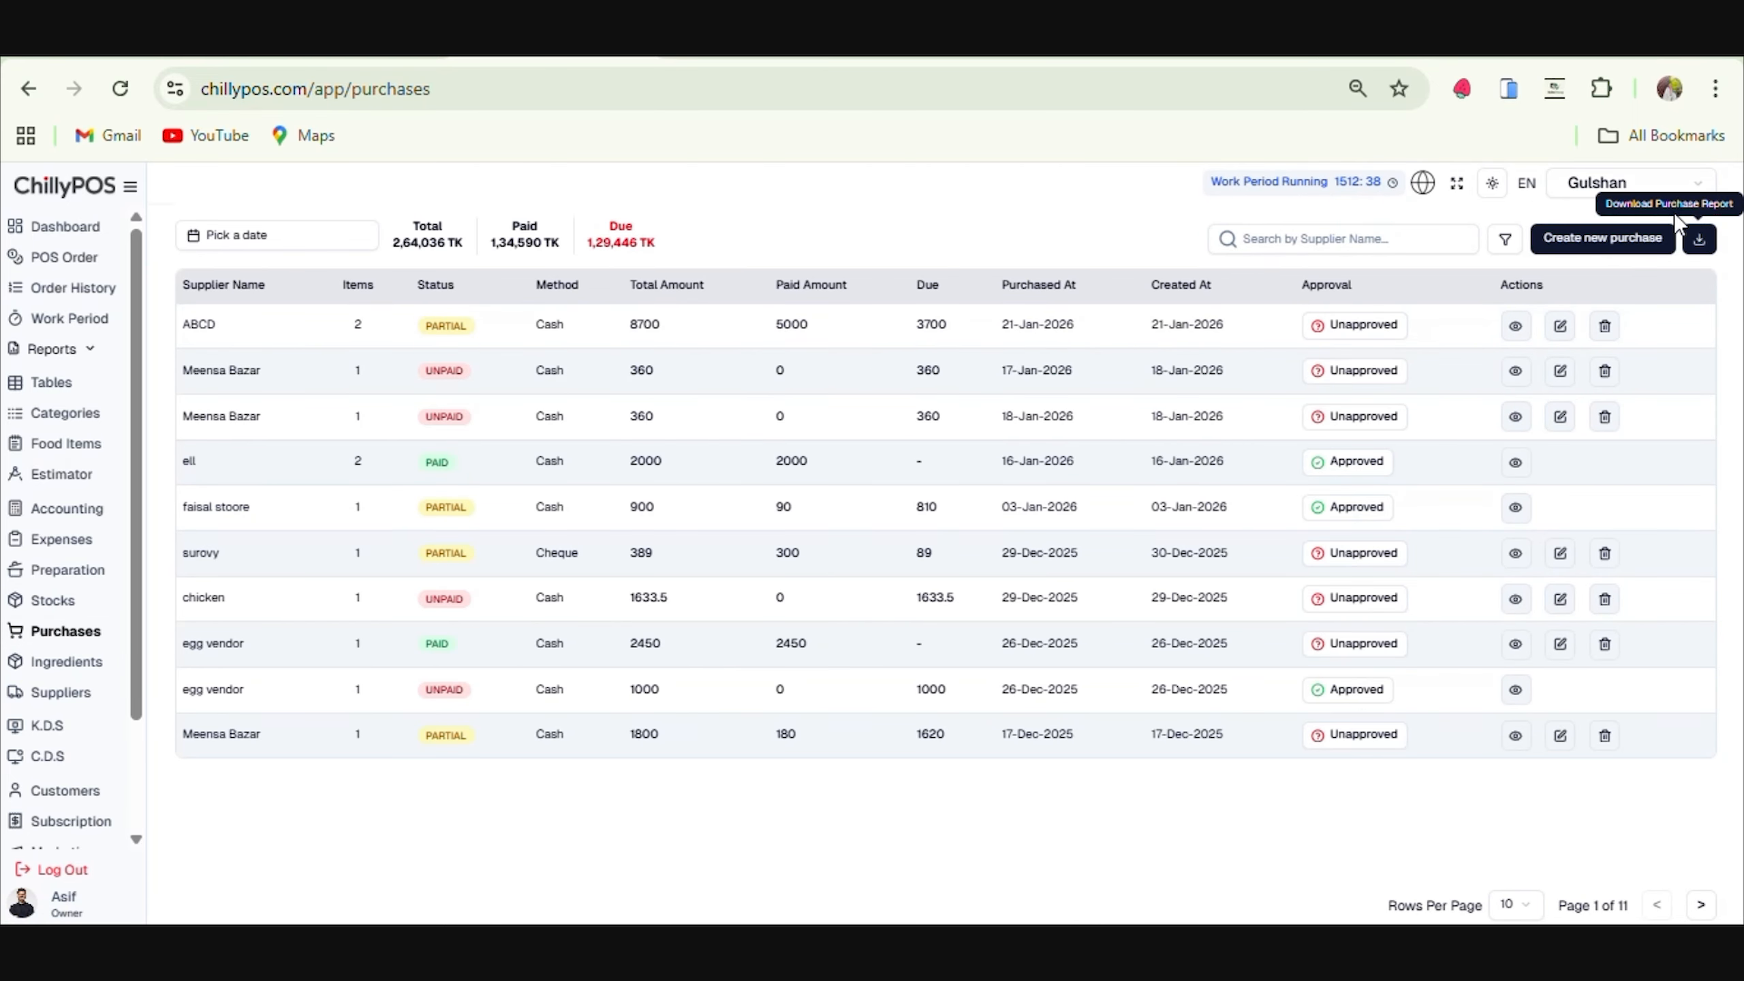
{"action": "left_click", "coordinate": [1604, 238]}
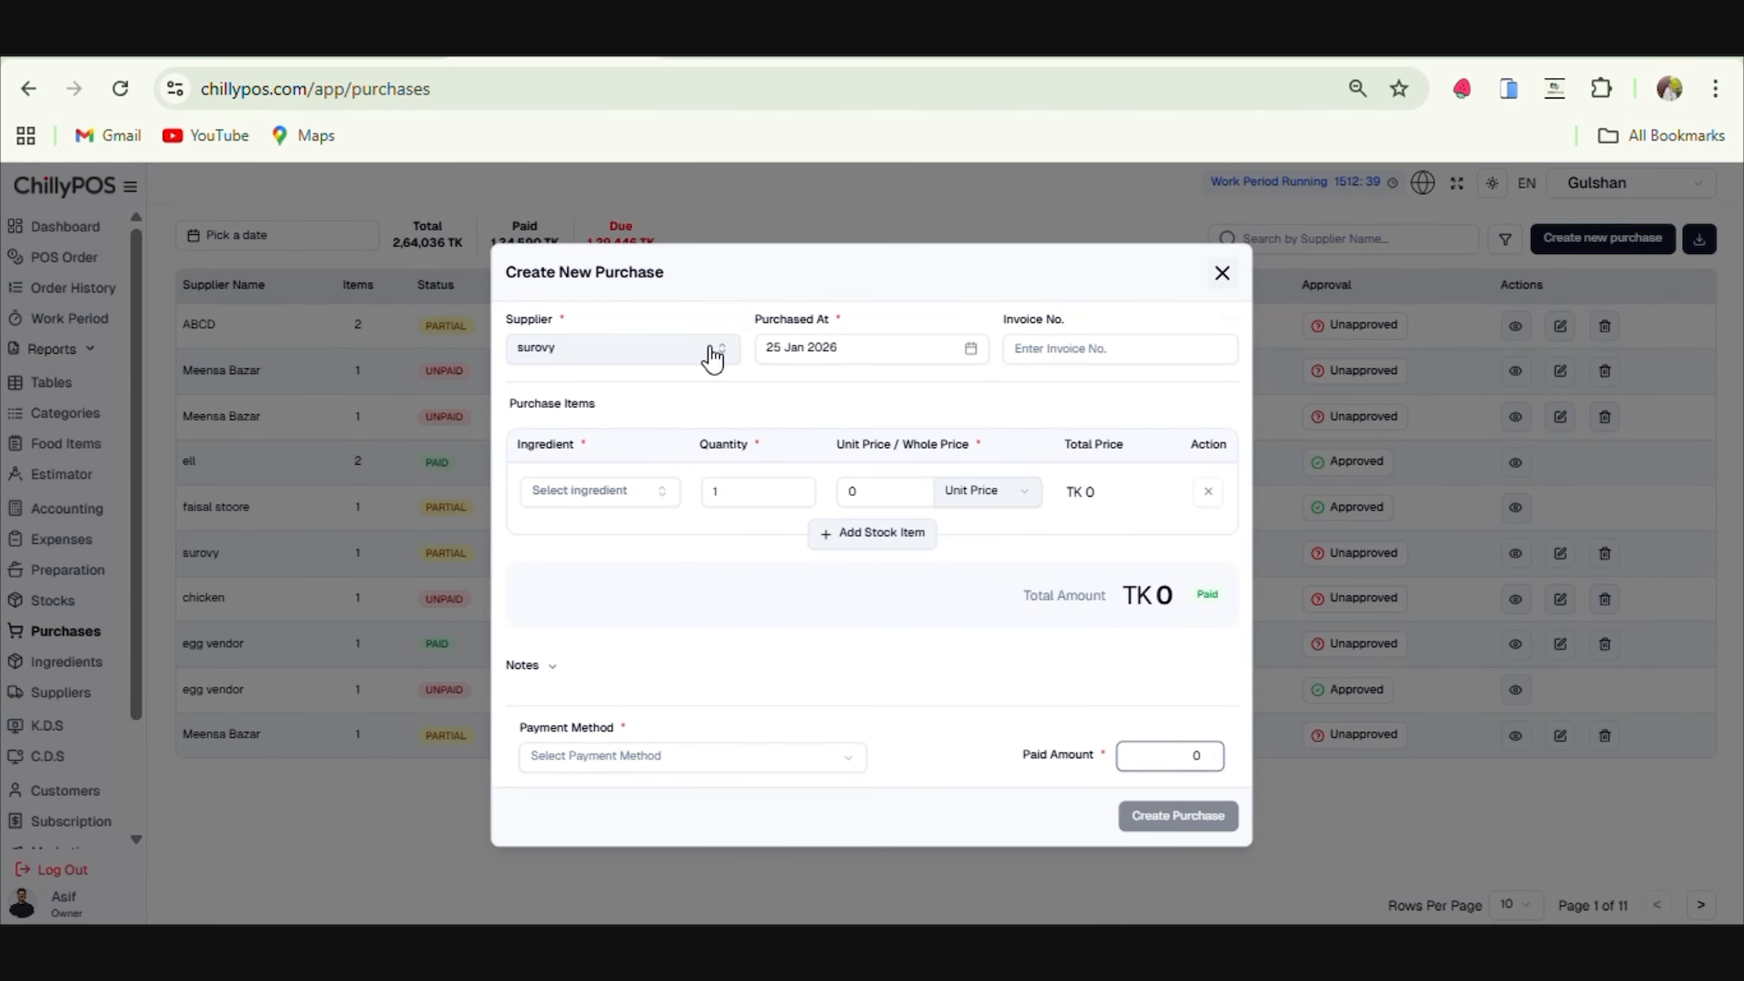
{"action": "left_click", "coordinate": [667, 348]}
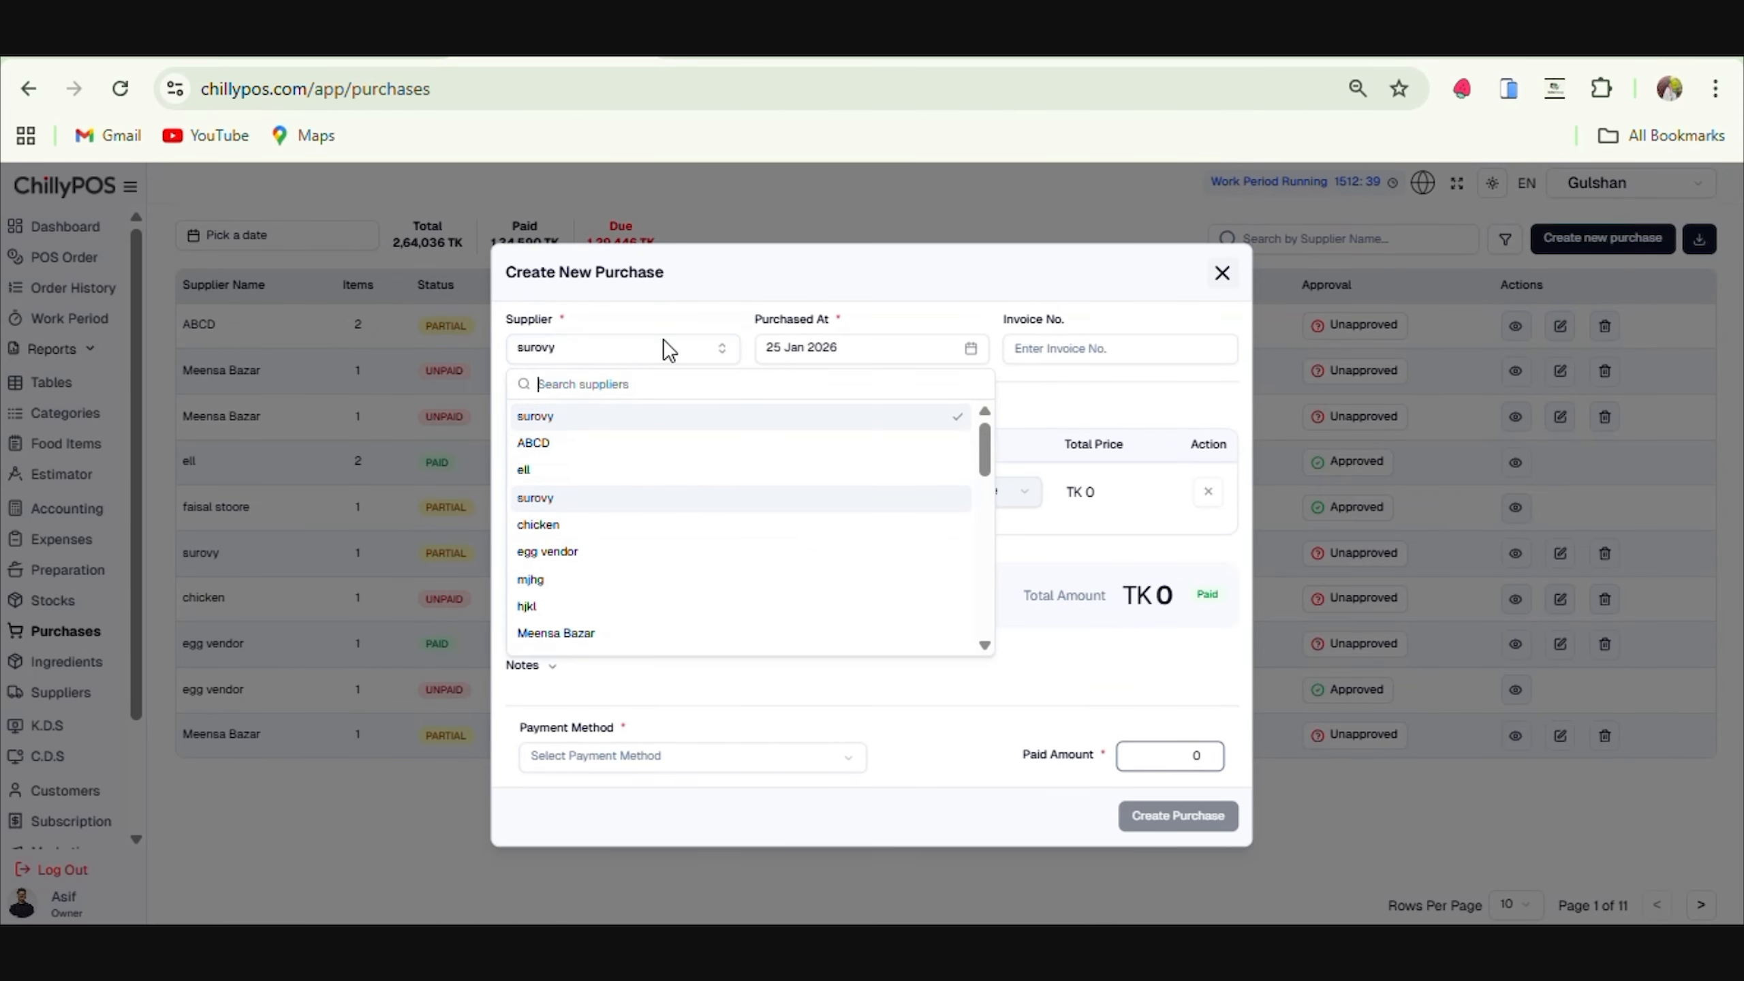
{"action": "left_click", "coordinate": [590, 415]}
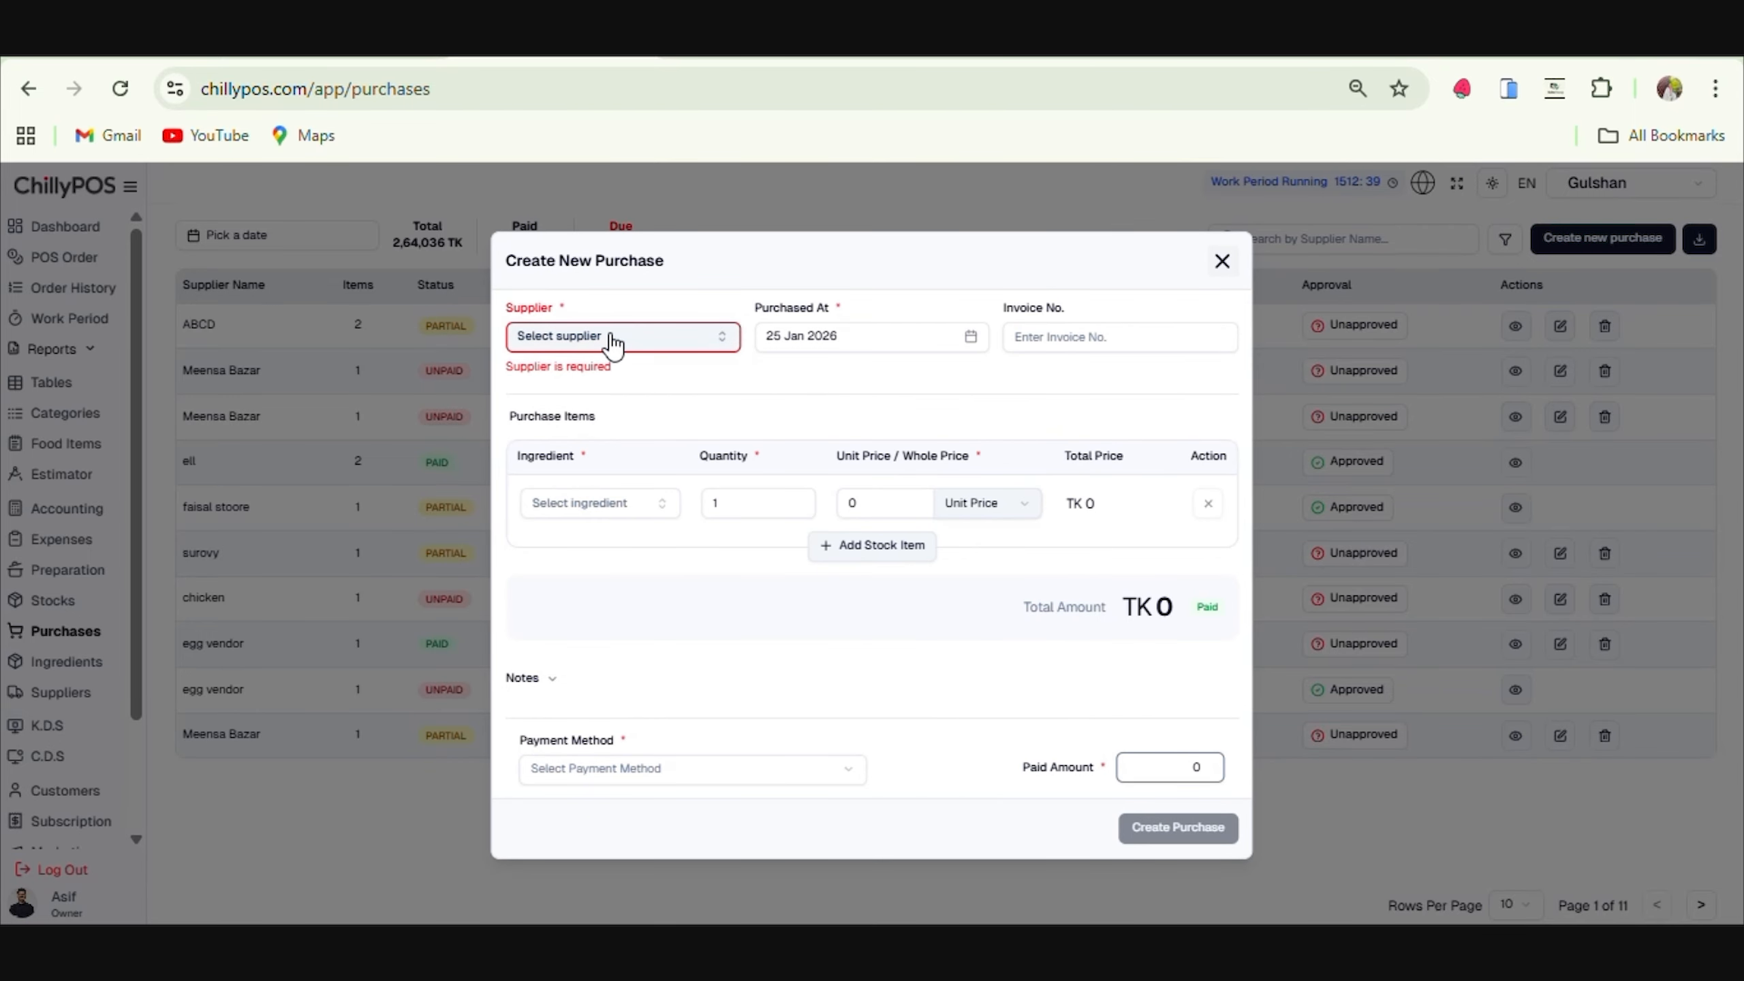
{"action": "left_click", "coordinate": [613, 343]}
{"action": "left_click", "coordinate": [583, 404]}
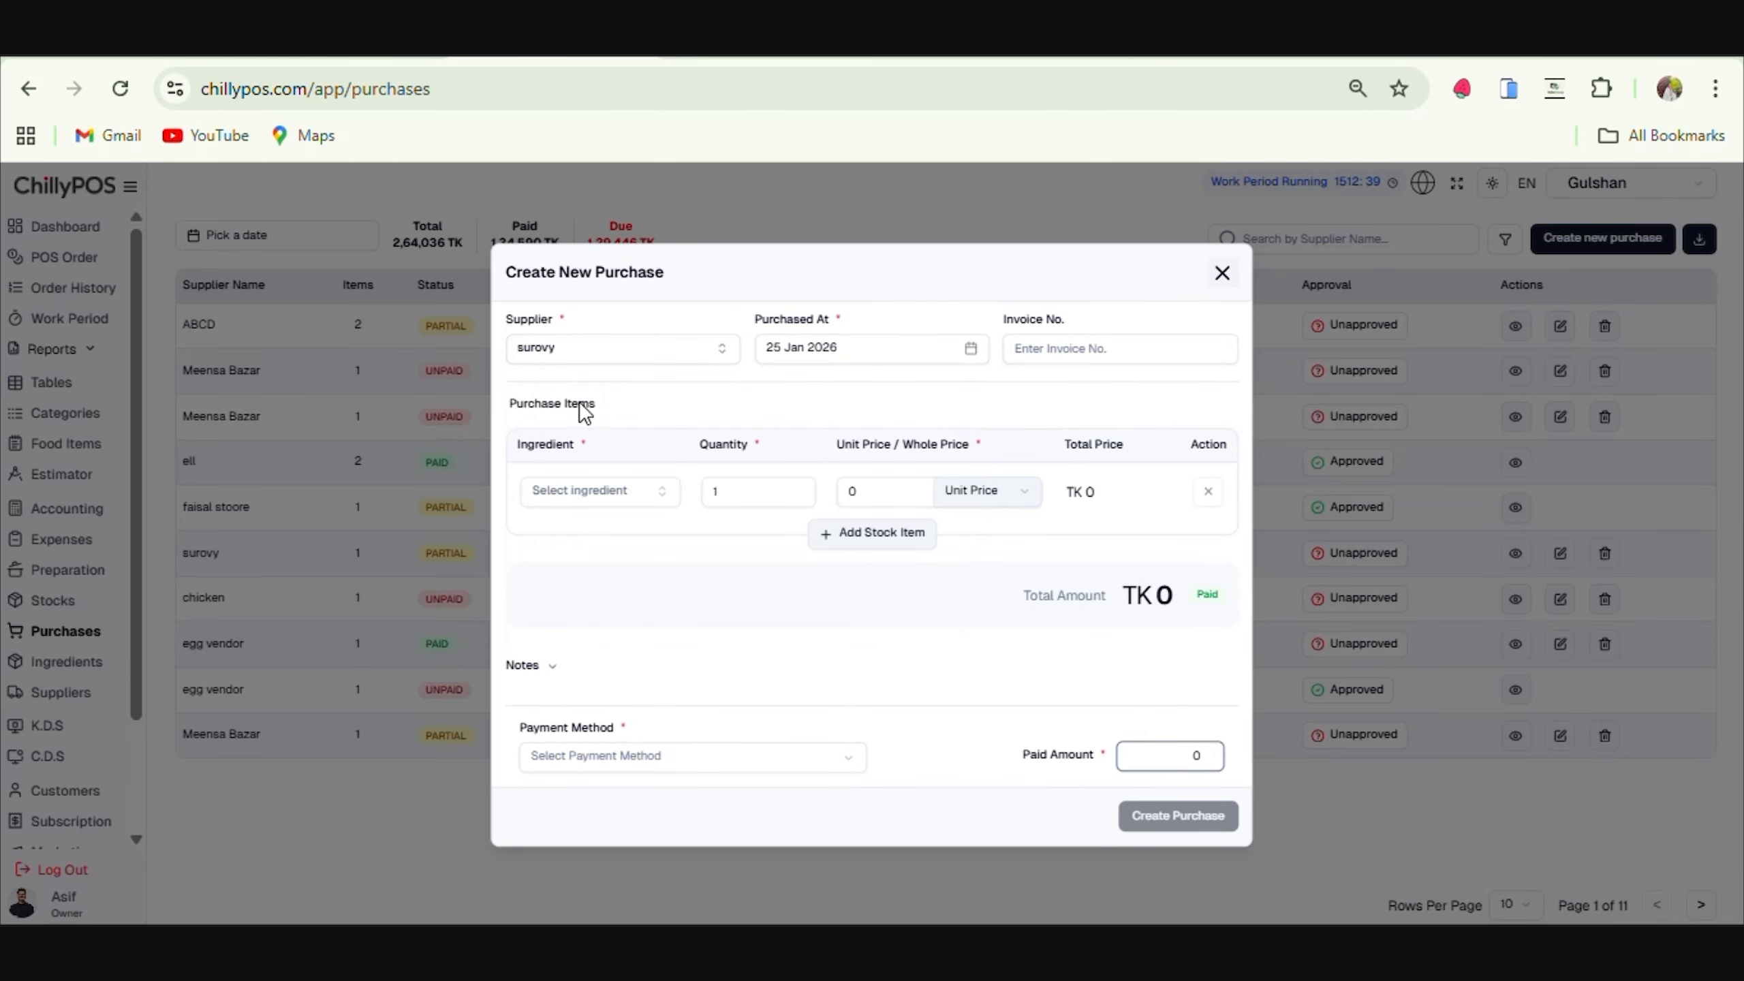
{"action": "left_click", "coordinate": [1027, 355]}
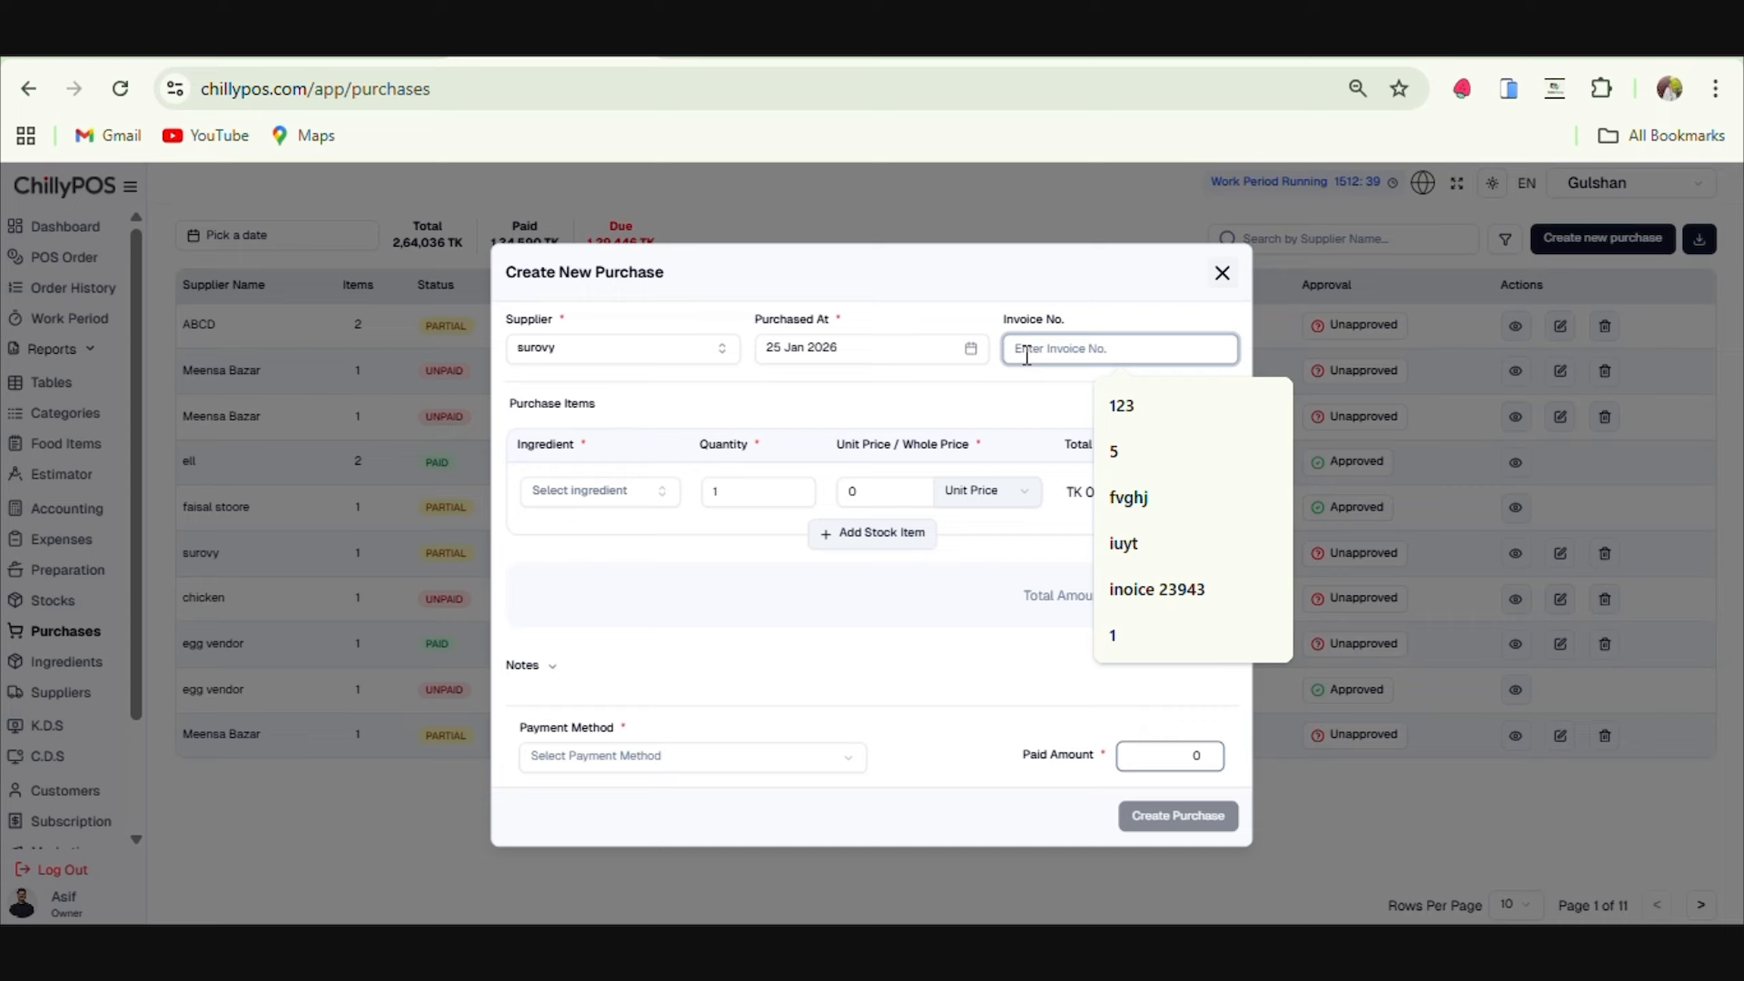
Add Mustard Oil as the purchase item with a quantity of 19 ltr.
{"action": "left_click", "coordinate": [552, 505]}
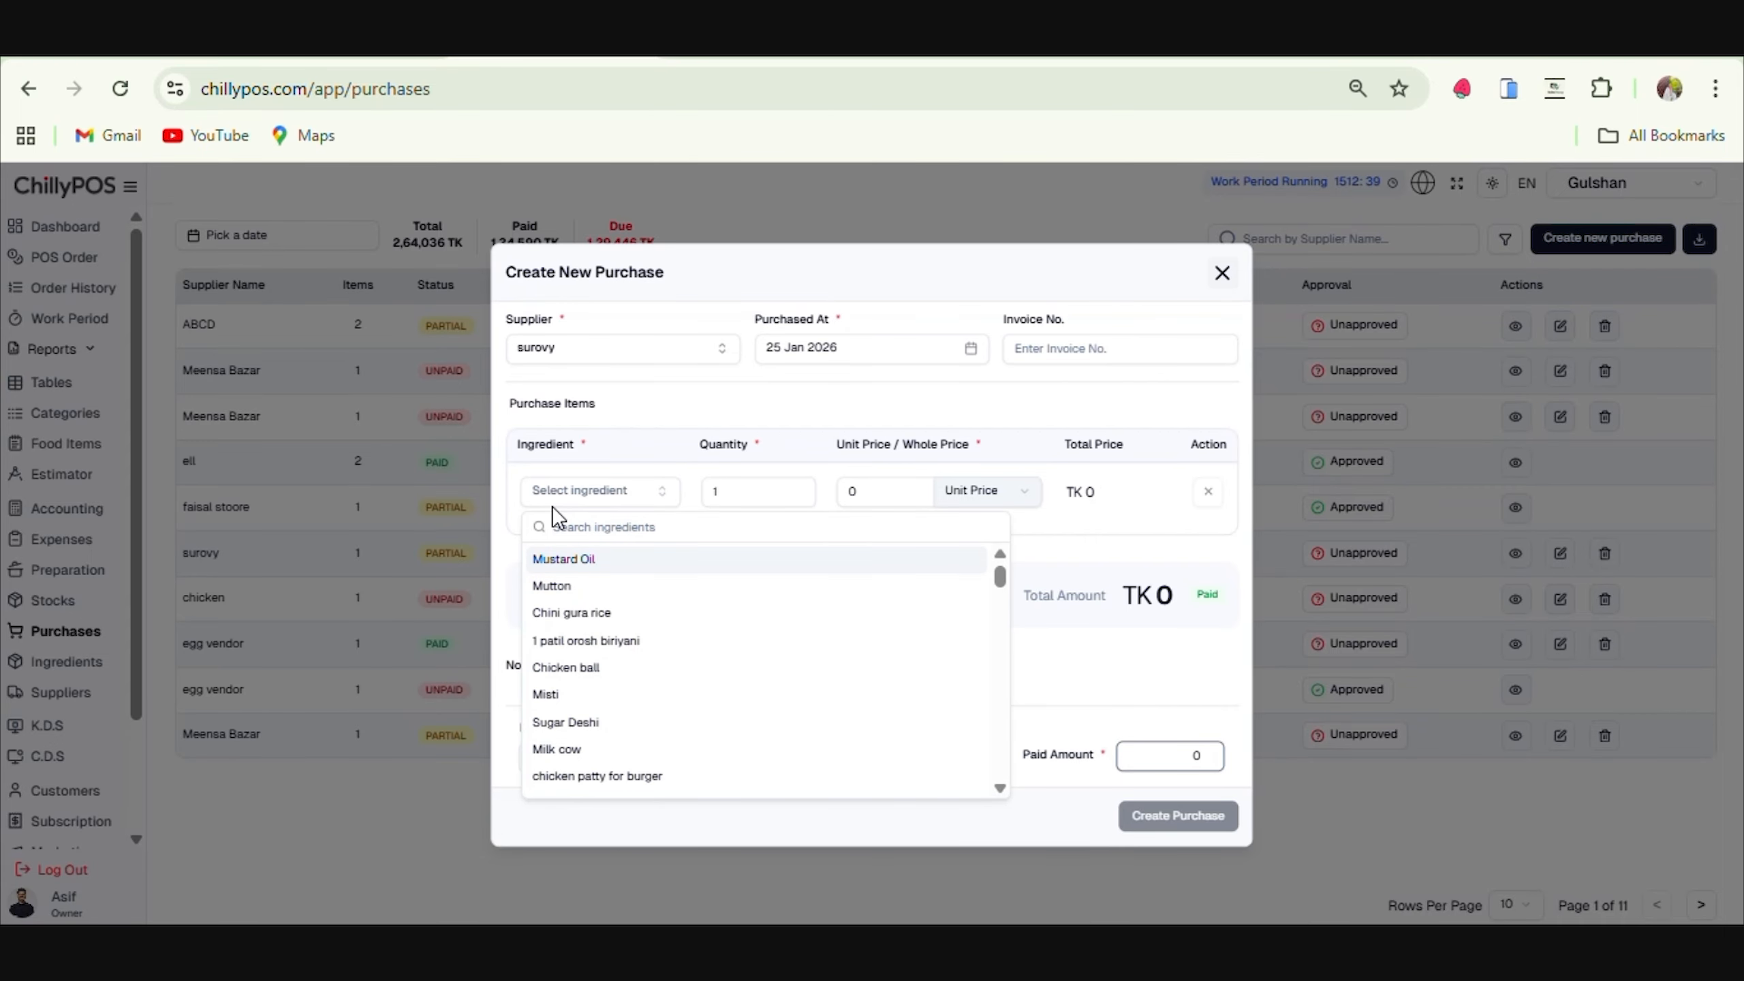
{"action": "left_click", "coordinate": [574, 569]}
{"action": "left_click", "coordinate": [749, 492]}
{"action": "type", "text": "1"}
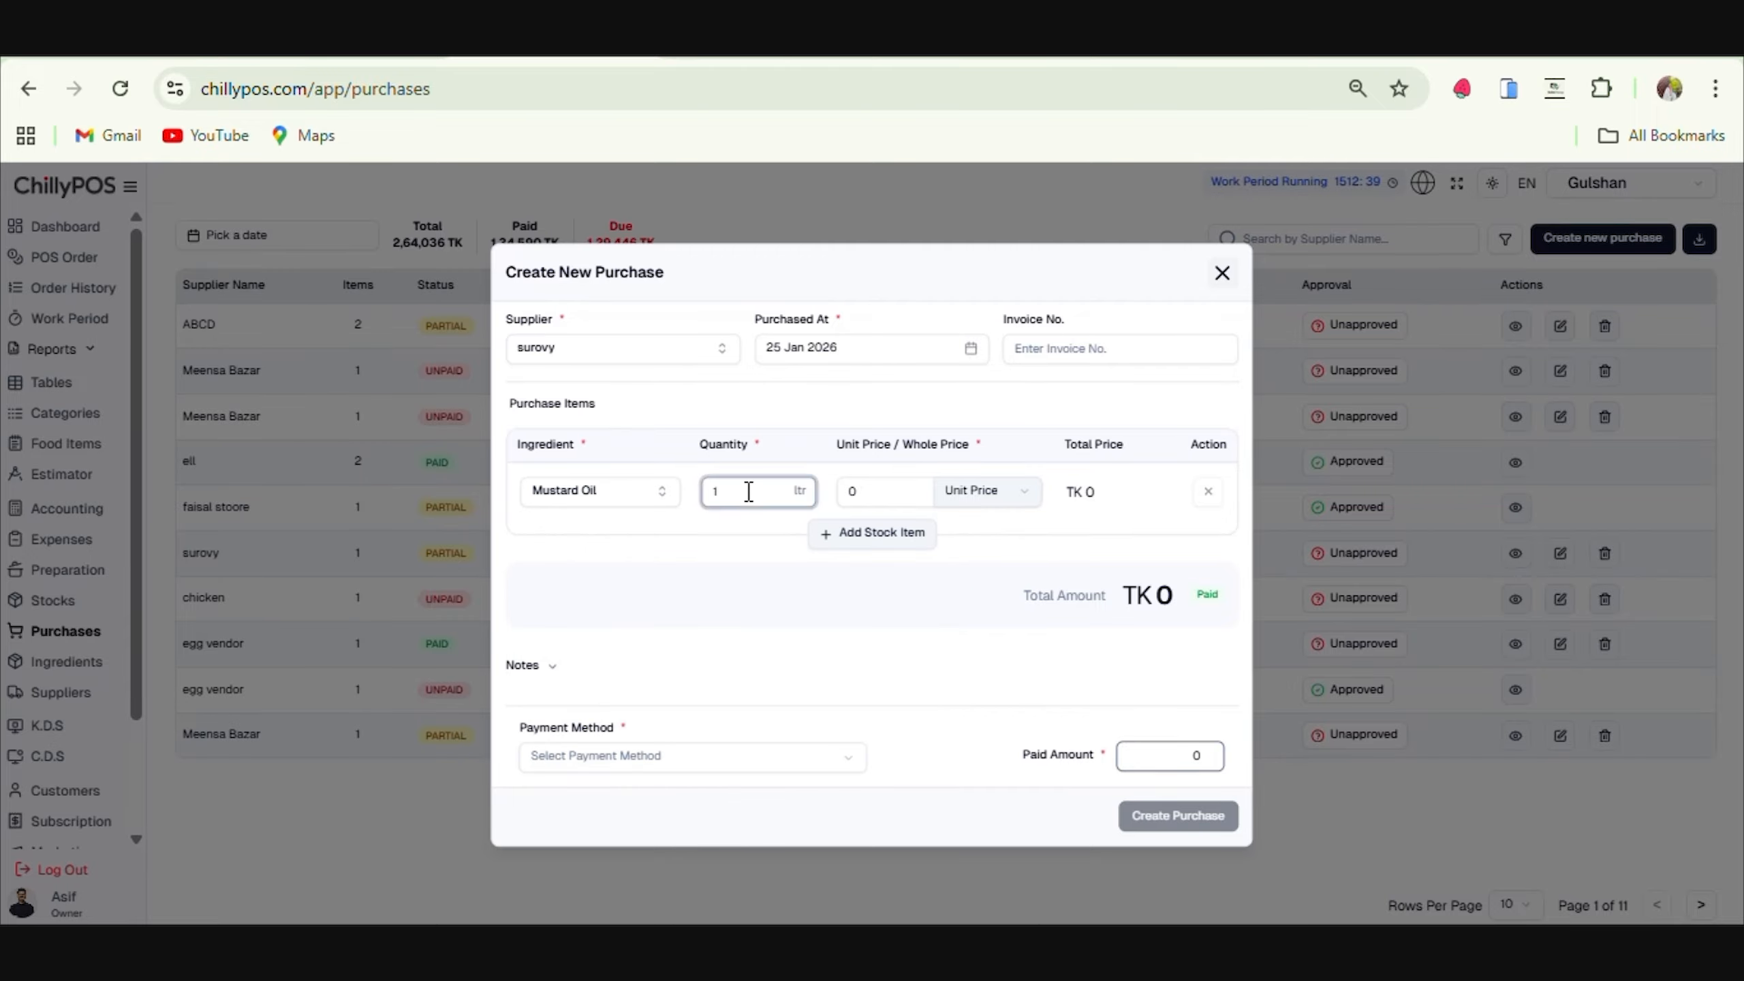
{"action": "type", "text": "9"}
Enter 780 as the Mustard Oil price, trying Whole Price first and then setting the price type to Unit Price.
{"action": "left_click", "coordinate": [987, 500]}
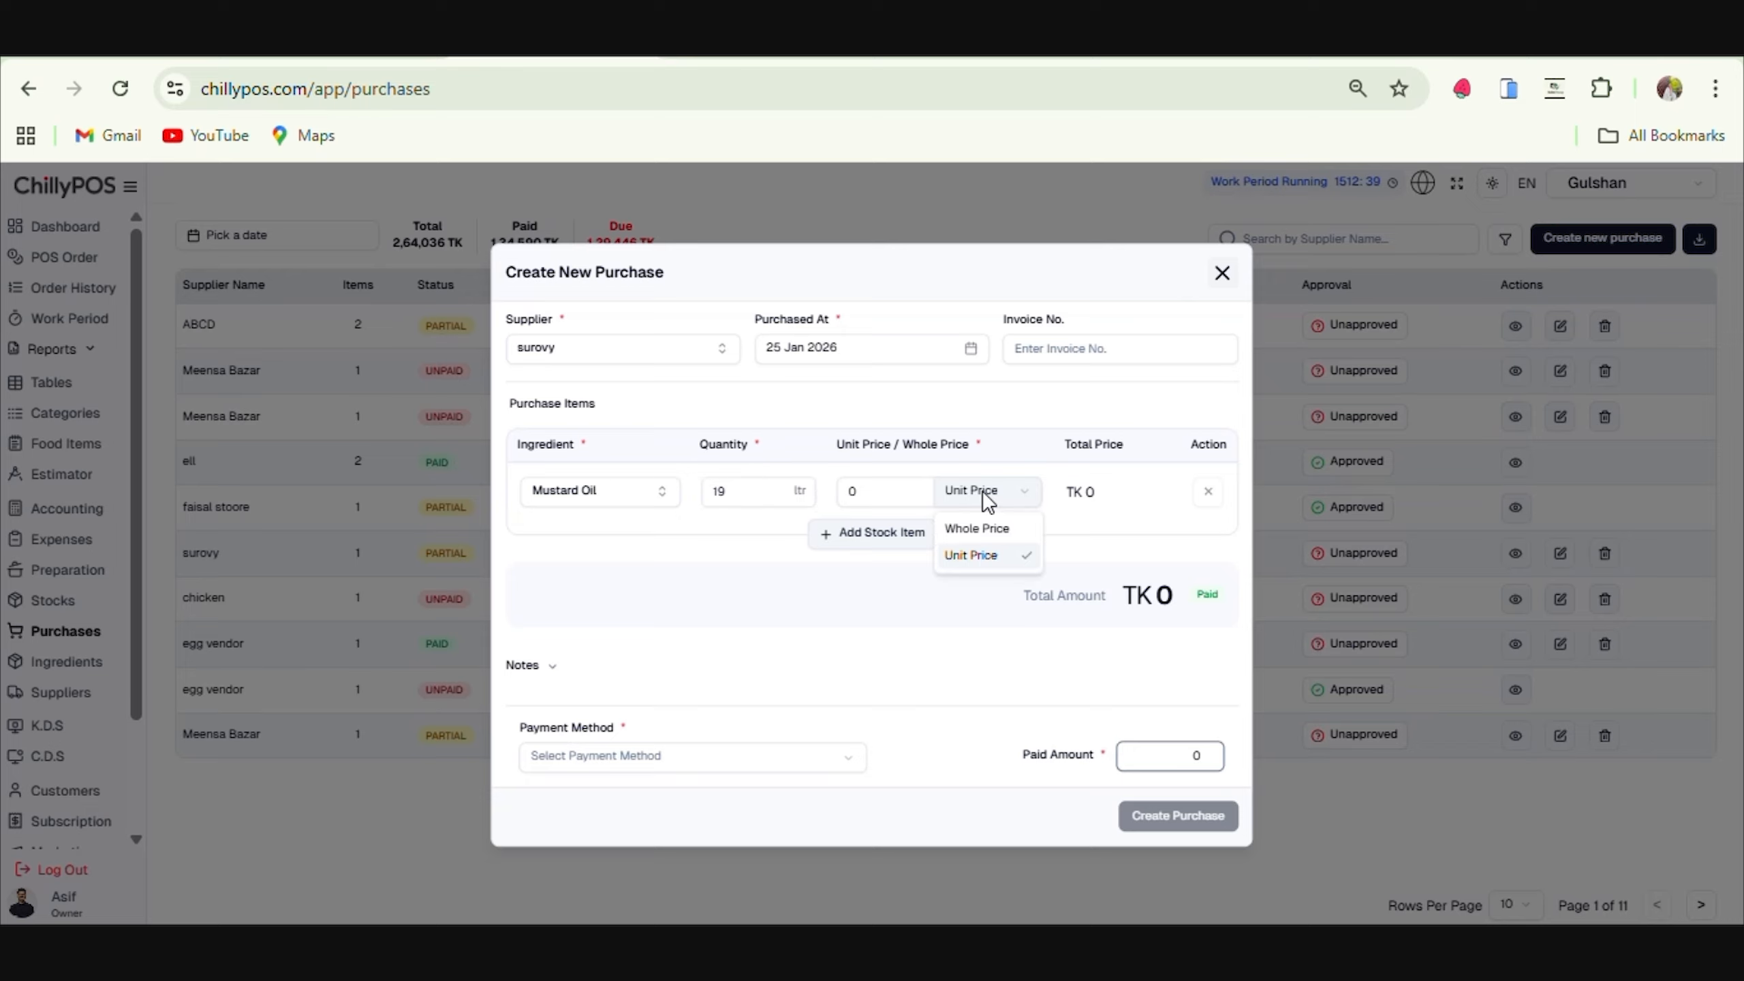
{"action": "left_click", "coordinate": [978, 530]}
{"action": "left_click", "coordinate": [880, 492]}
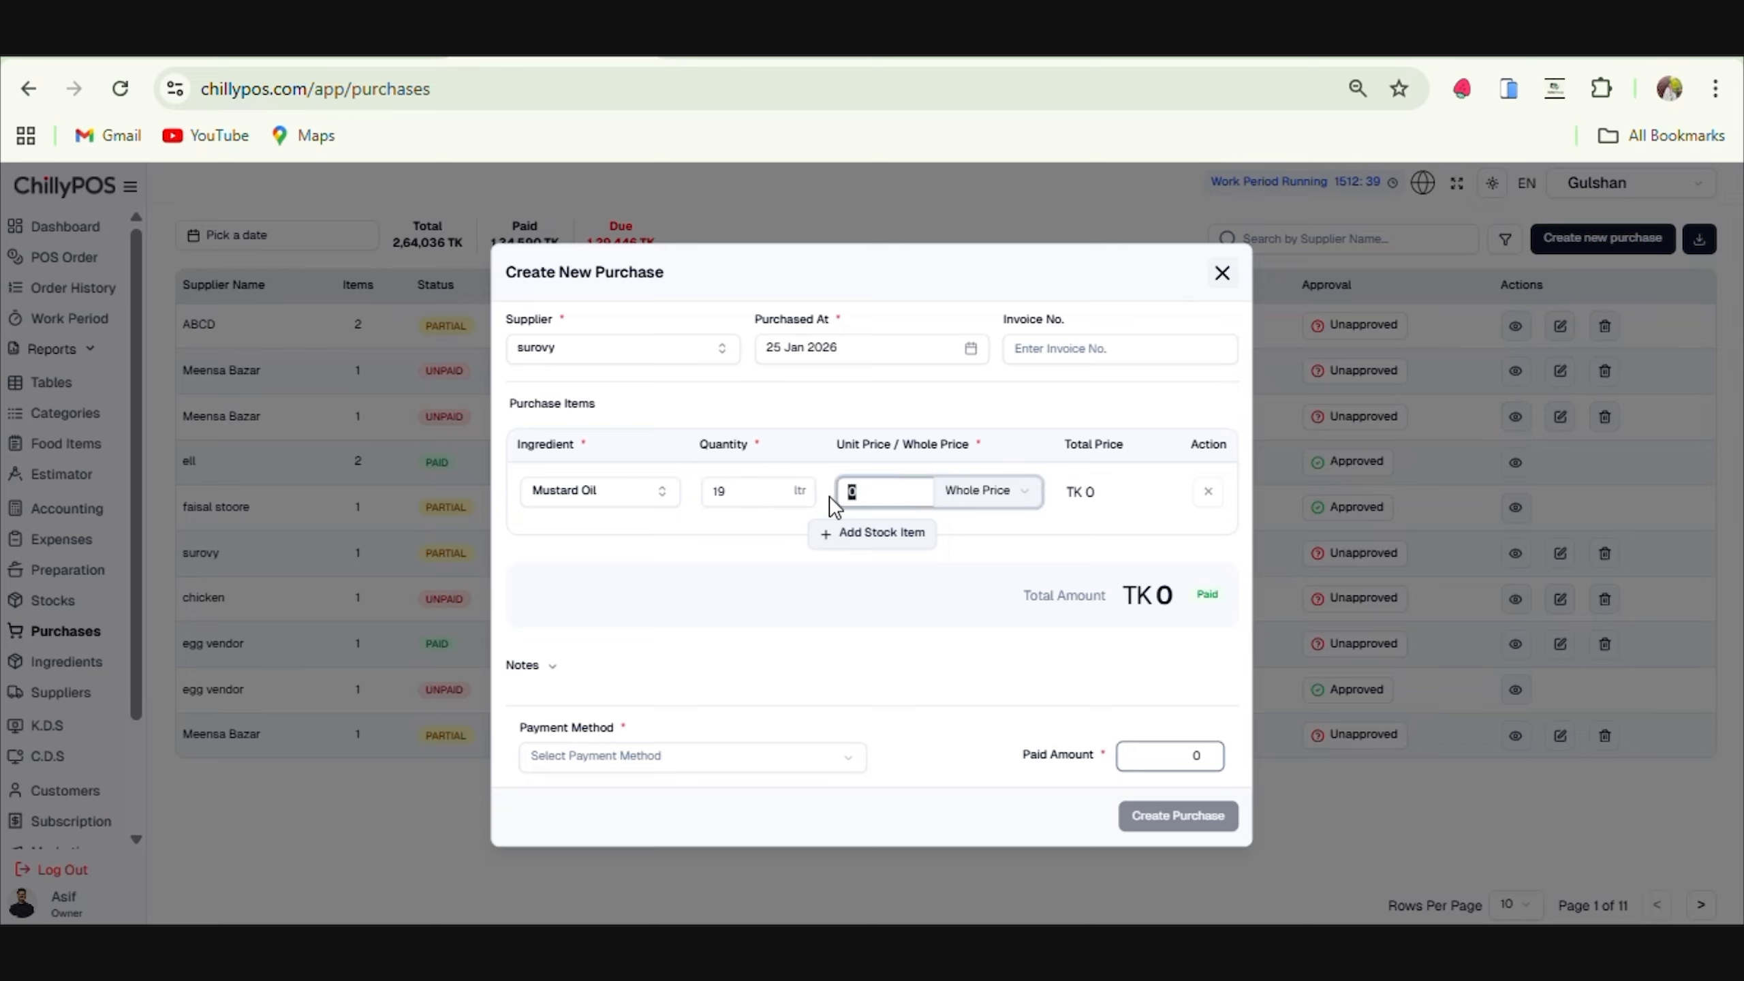
{"action": "type", "text": "780"}
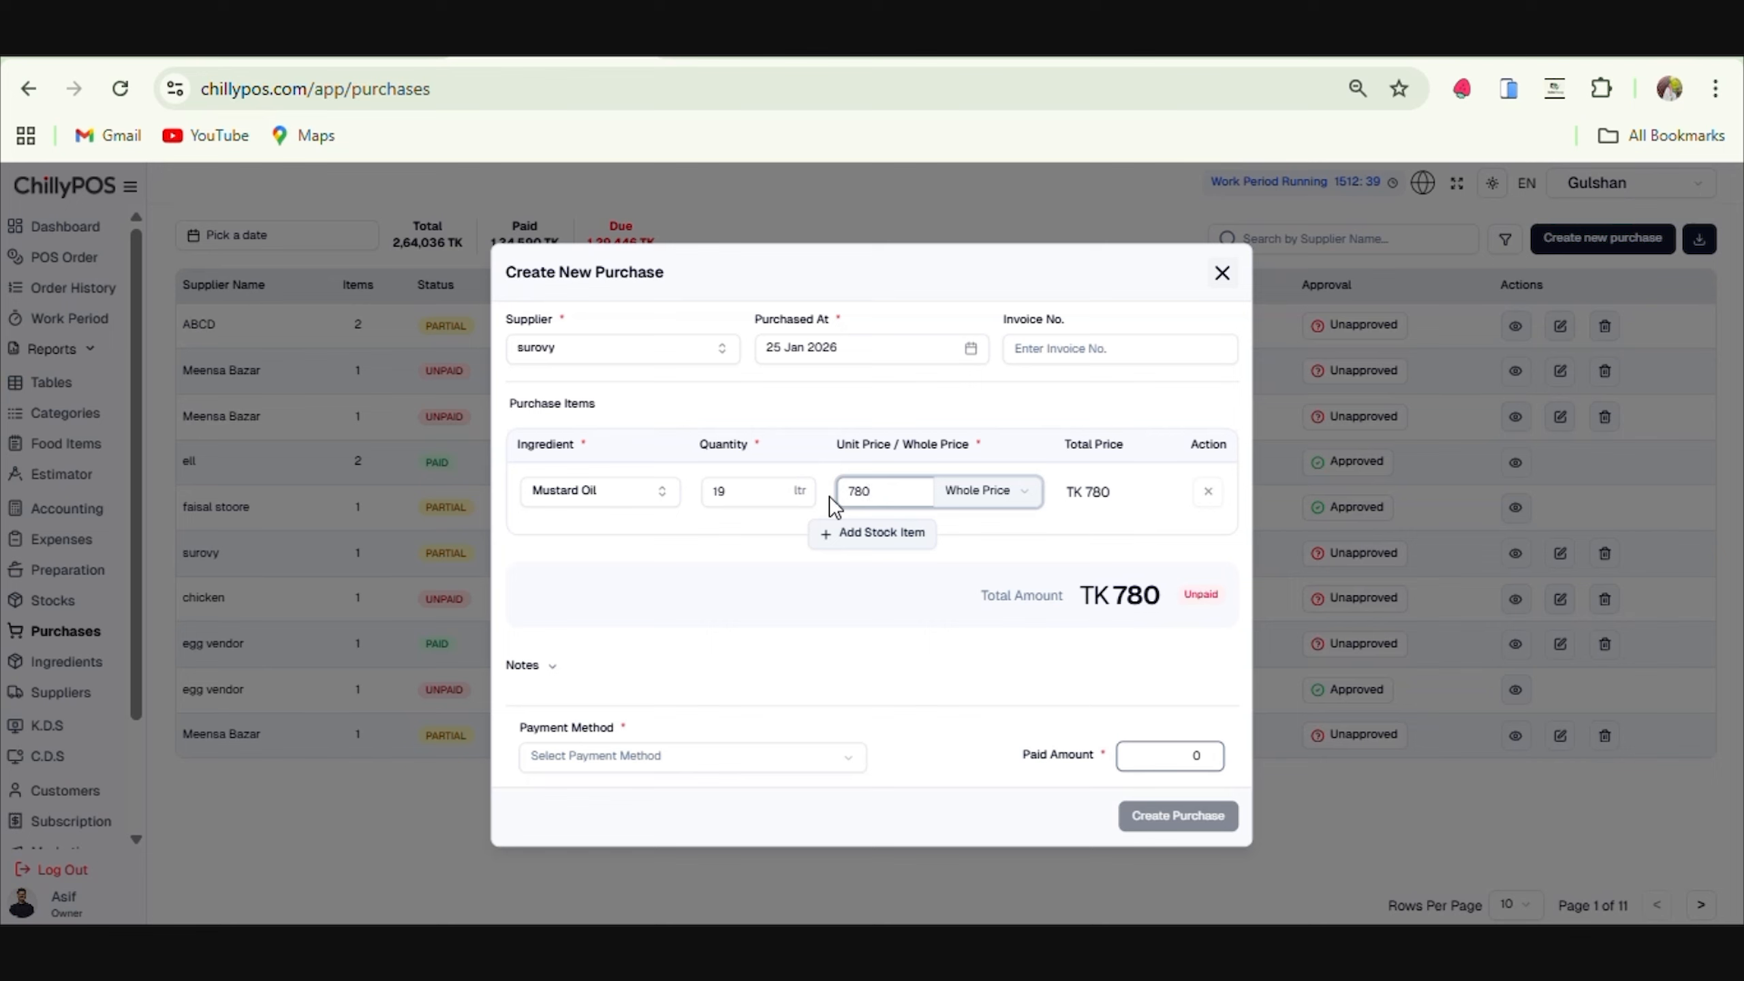
{"action": "left_click", "coordinate": [974, 493]}
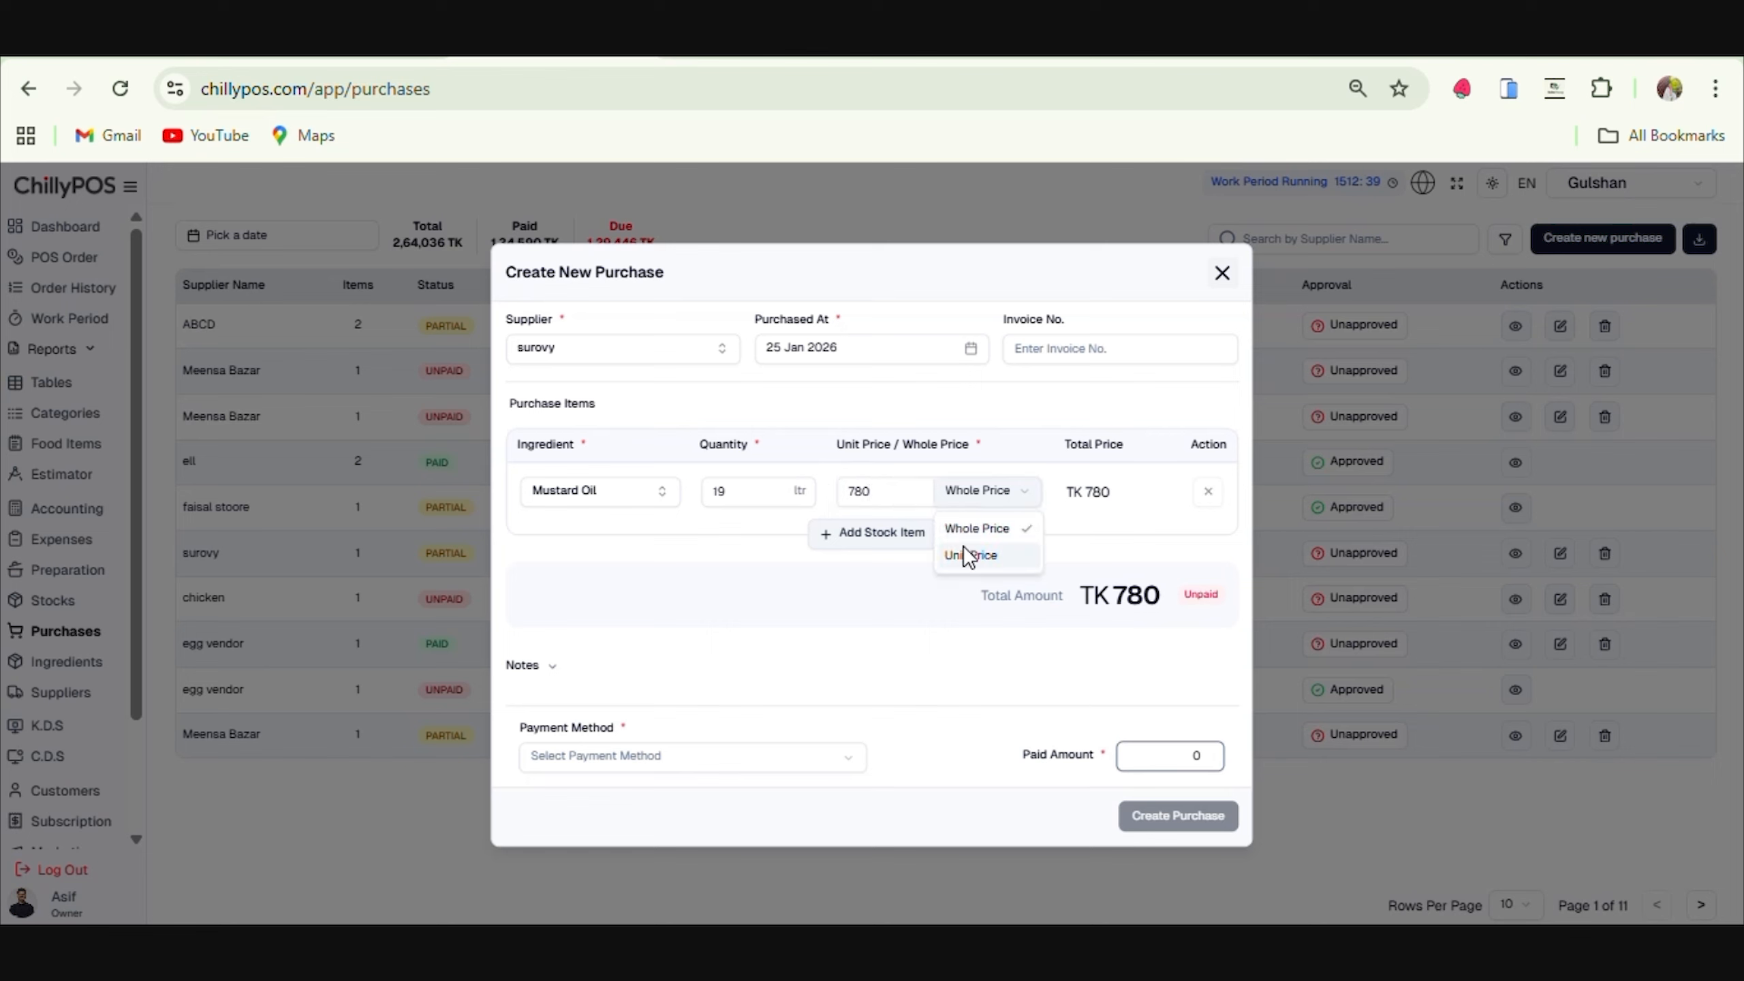
{"action": "left_click", "coordinate": [966, 556]}
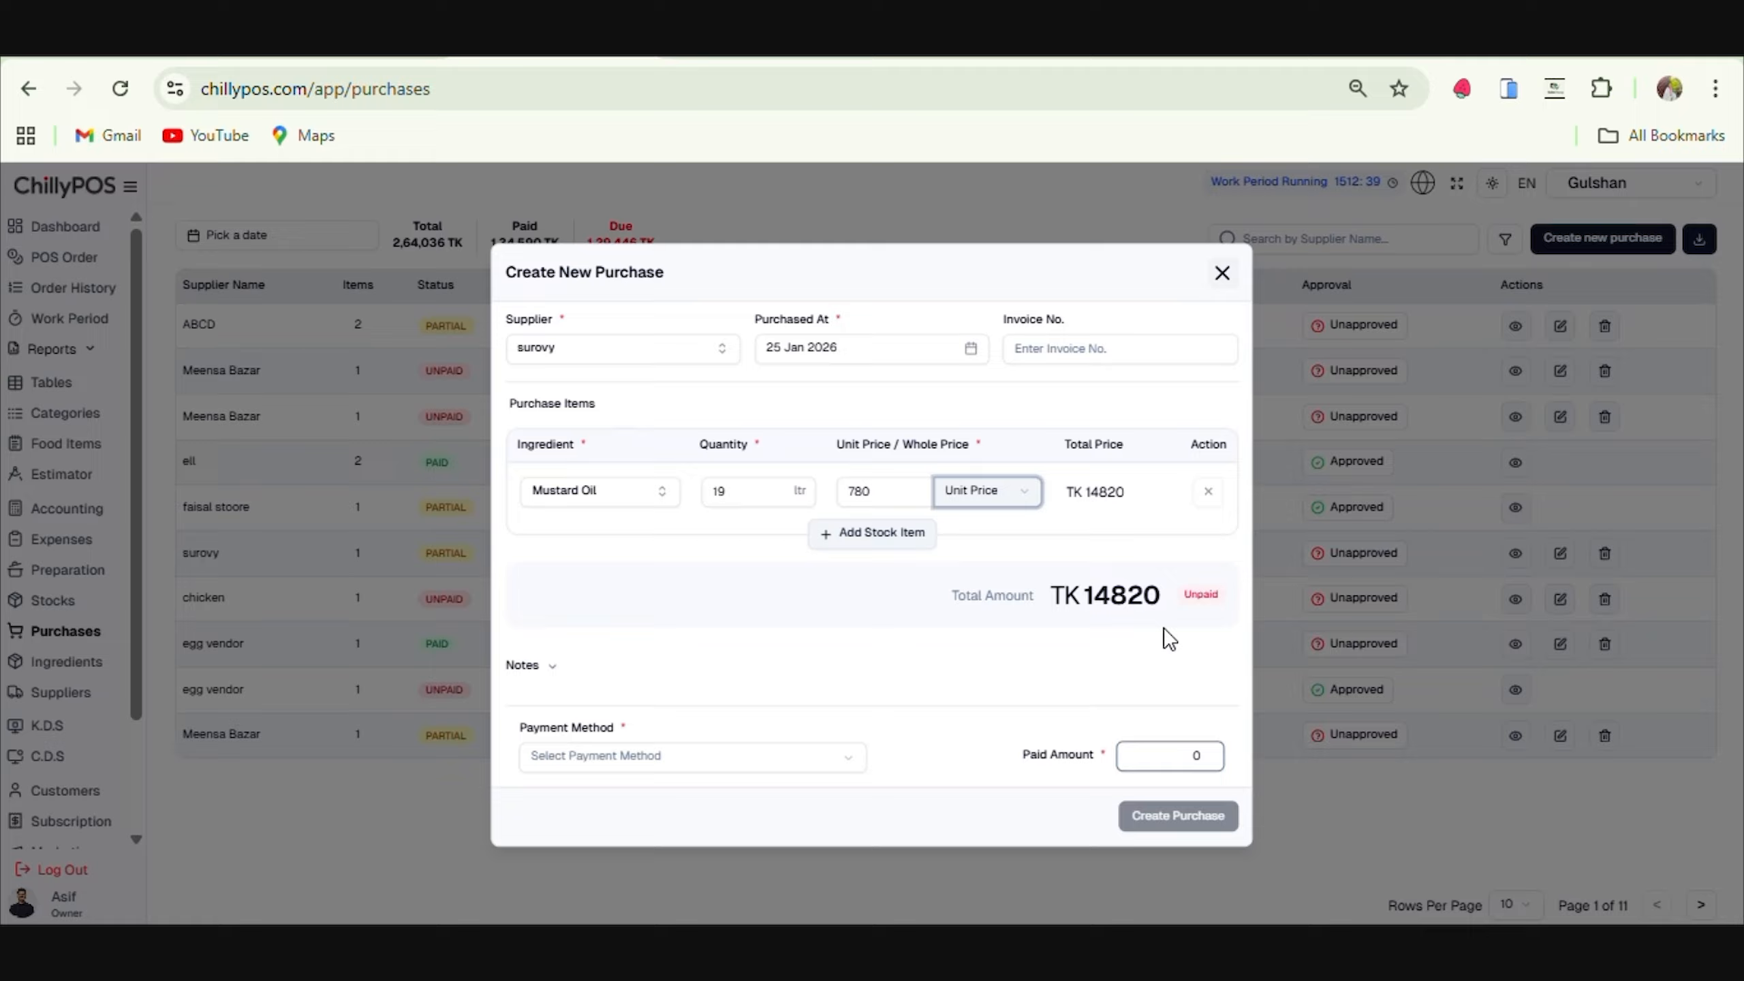
Expand the purchase notes, set the payment method to Card and enter a paid amount of 900.
{"action": "left_click", "coordinate": [544, 665]}
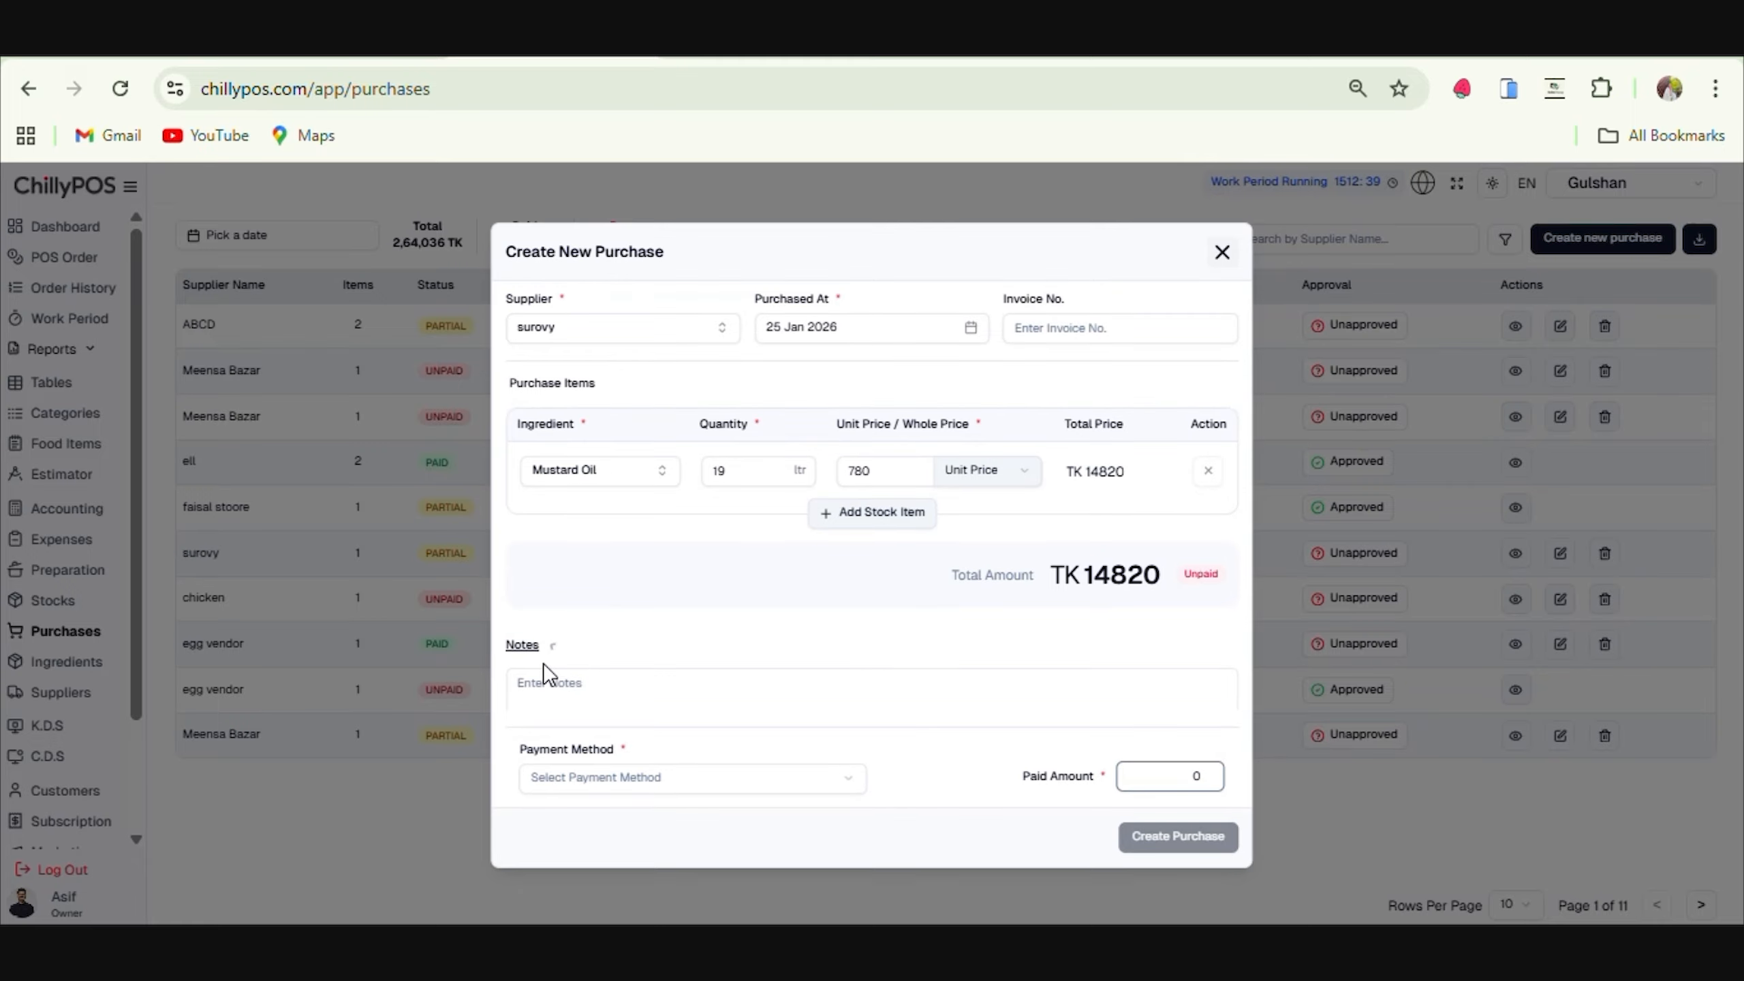
{"action": "left_click", "coordinate": [612, 784]}
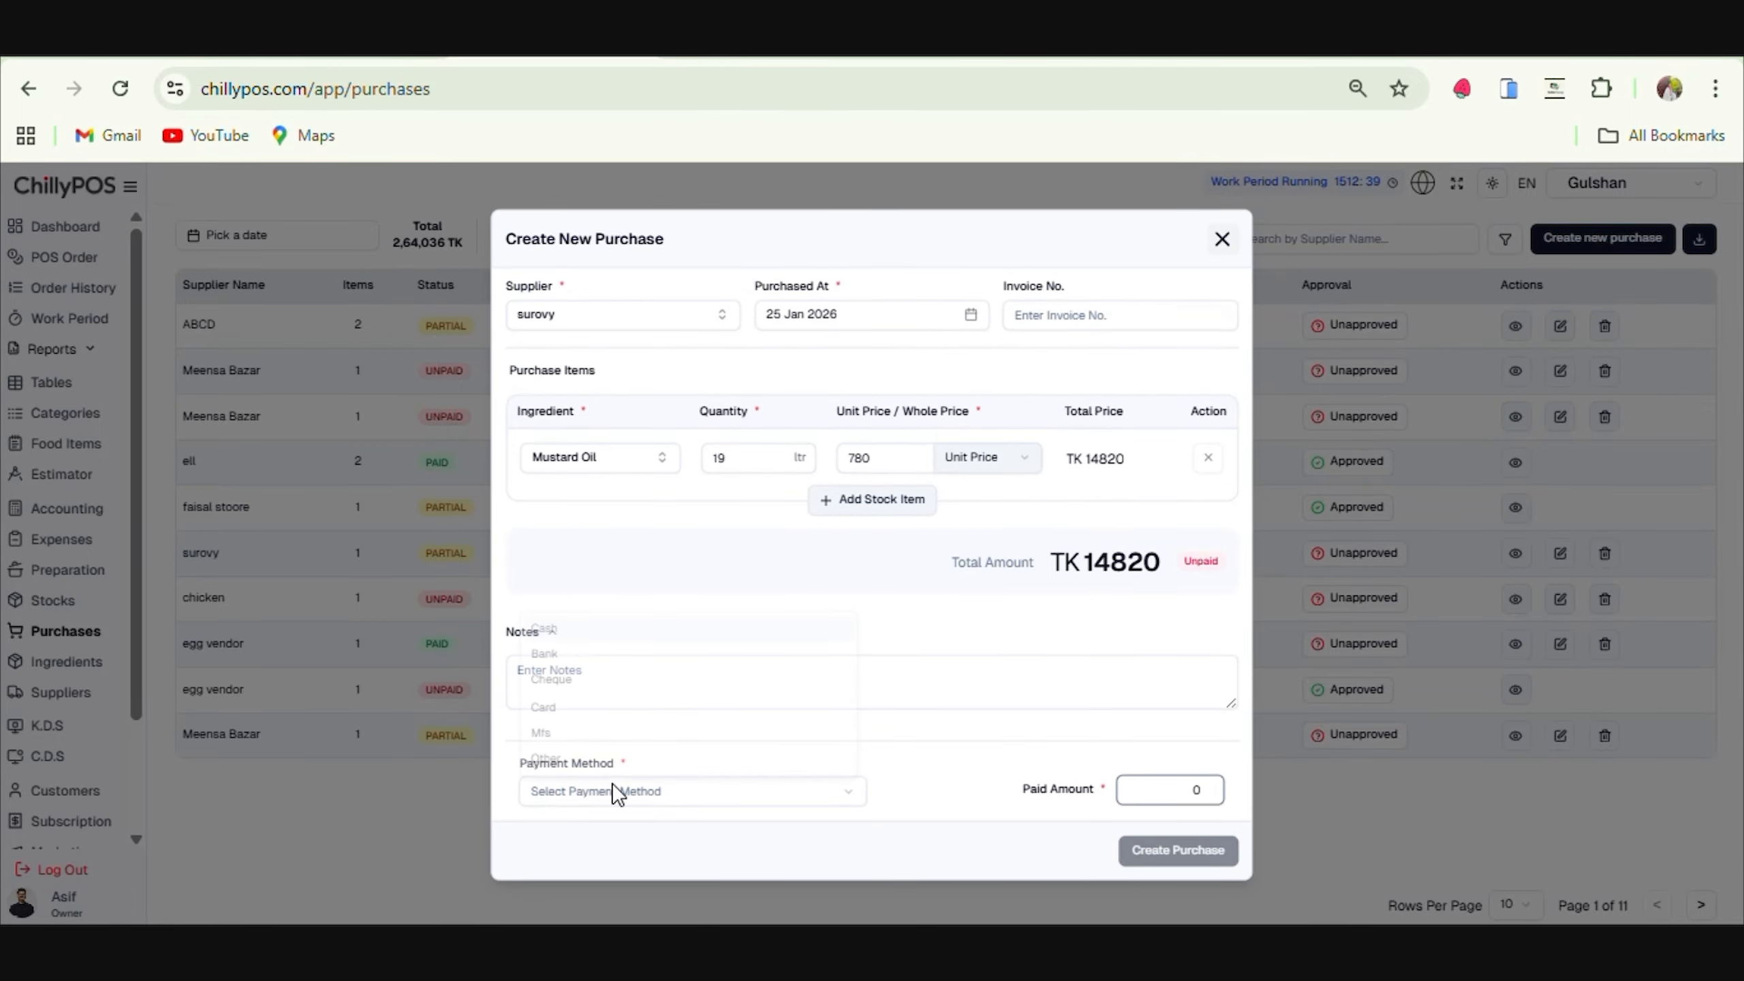
{"action": "left_click", "coordinate": [599, 699]}
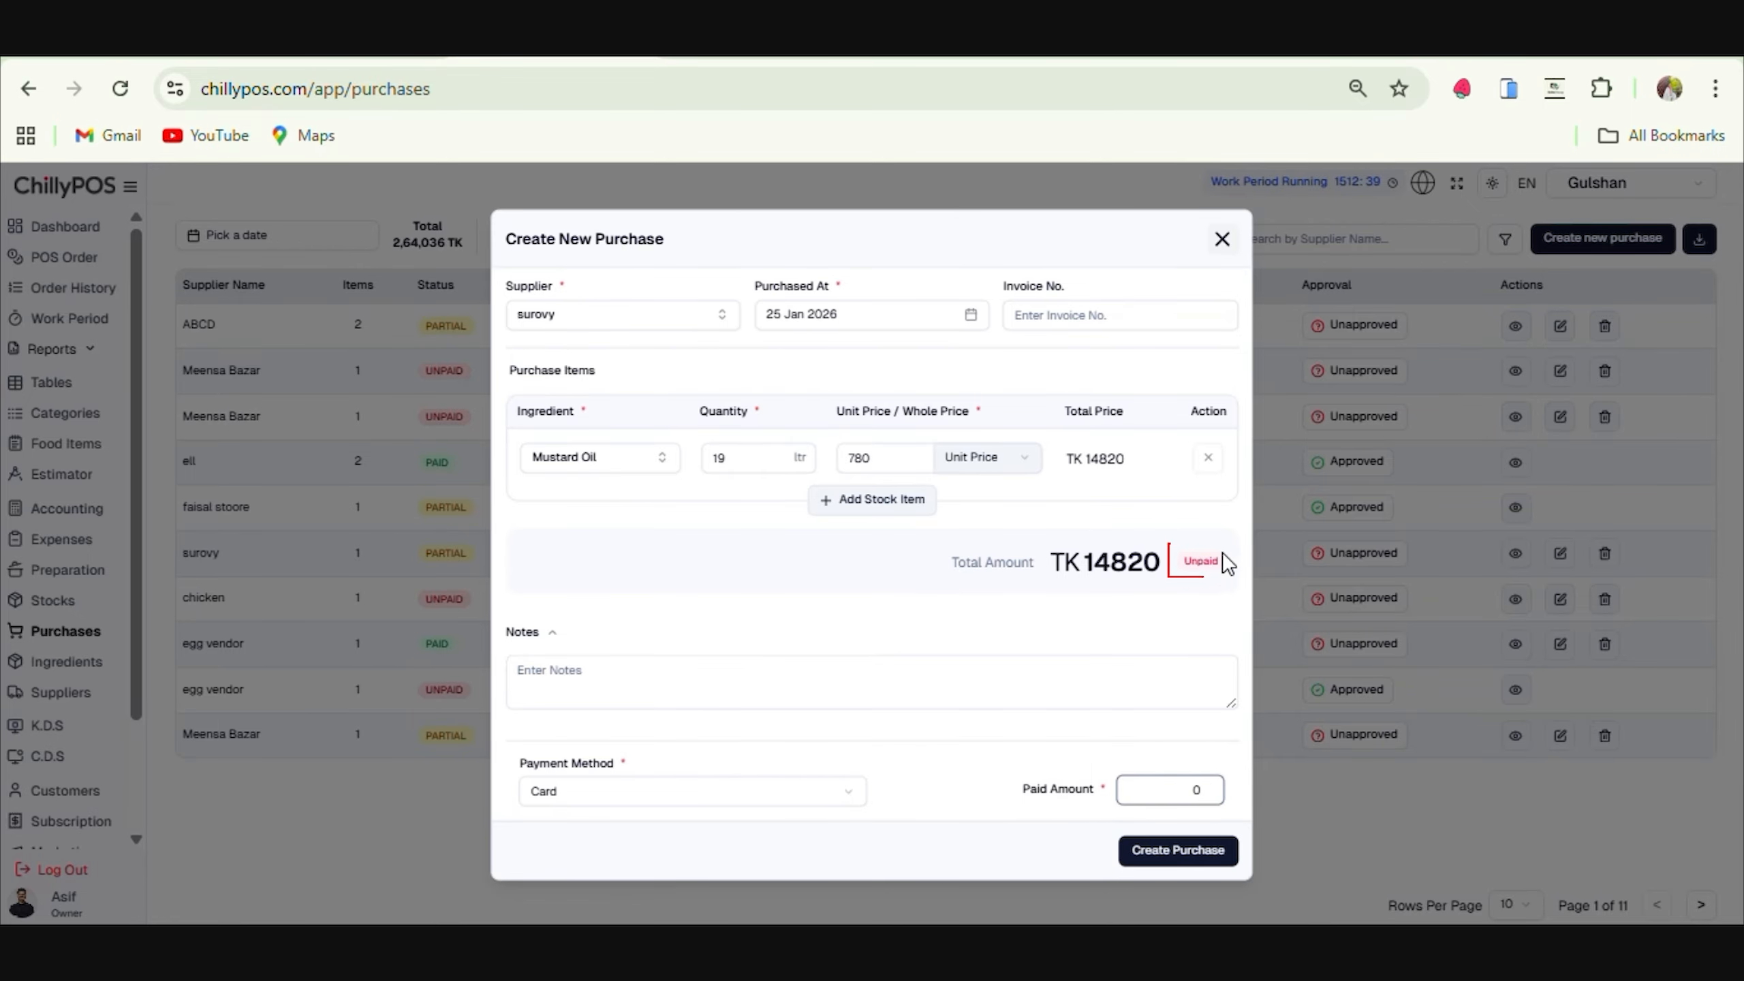
{"action": "left_click", "coordinate": [1186, 787]}
{"action": "type", "text": "900"}
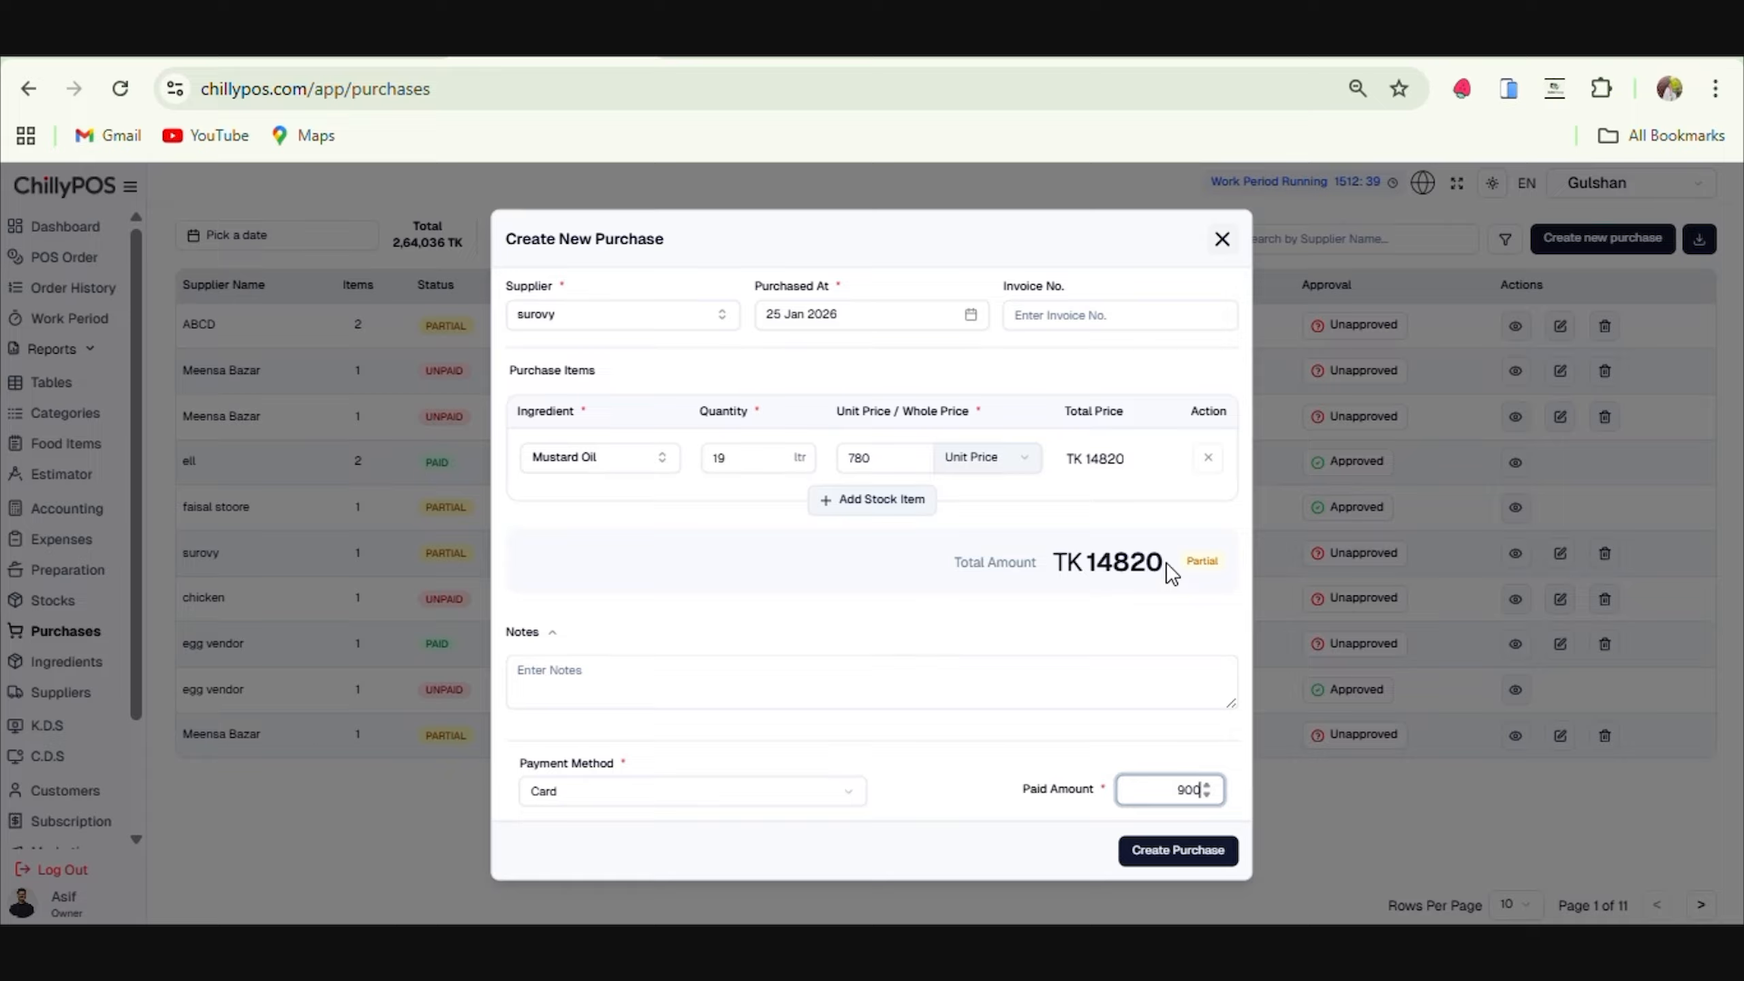
Replace the paid amount with the full total of 14820 and create the purchase.
{"action": "left_click_drag", "start_coordinate": [1168, 569], "coordinate": [1084, 560]}
{"action": "key", "text": "ctrl+c"}
{"action": "left_click_drag", "start_coordinate": [1130, 787], "coordinate": [1207, 797]}
{"action": "key", "text": "ctrl+v"}
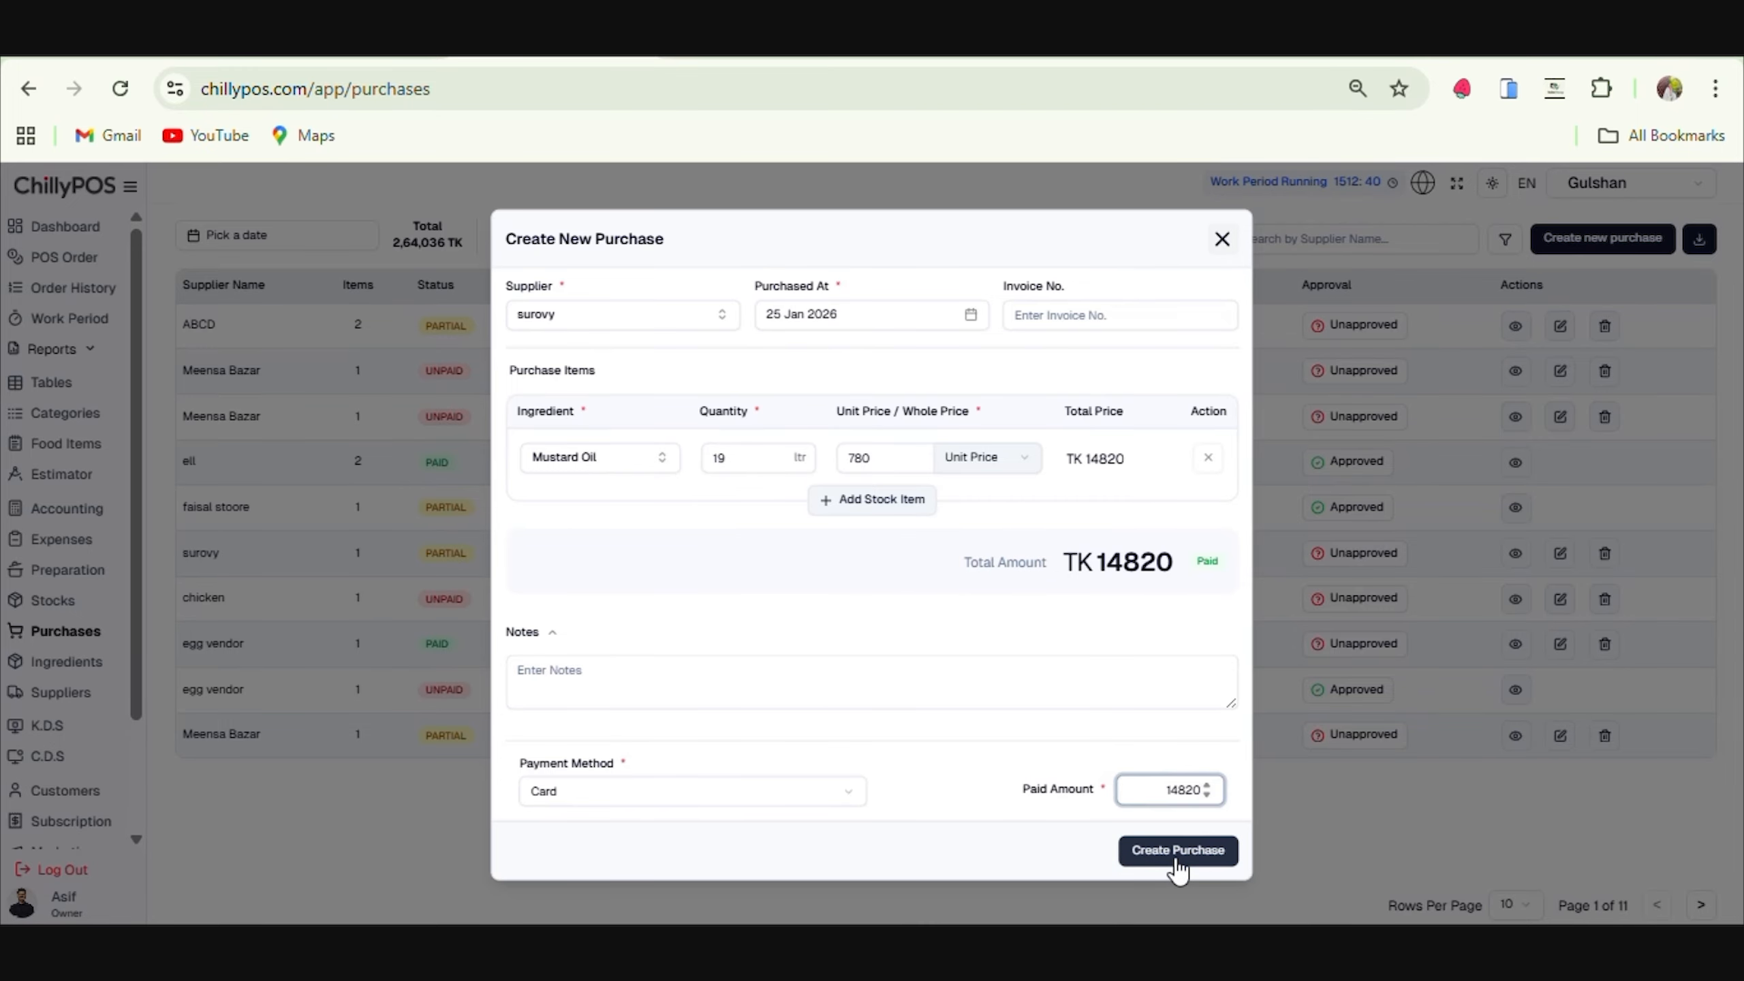
{"action": "left_click", "coordinate": [1179, 852]}
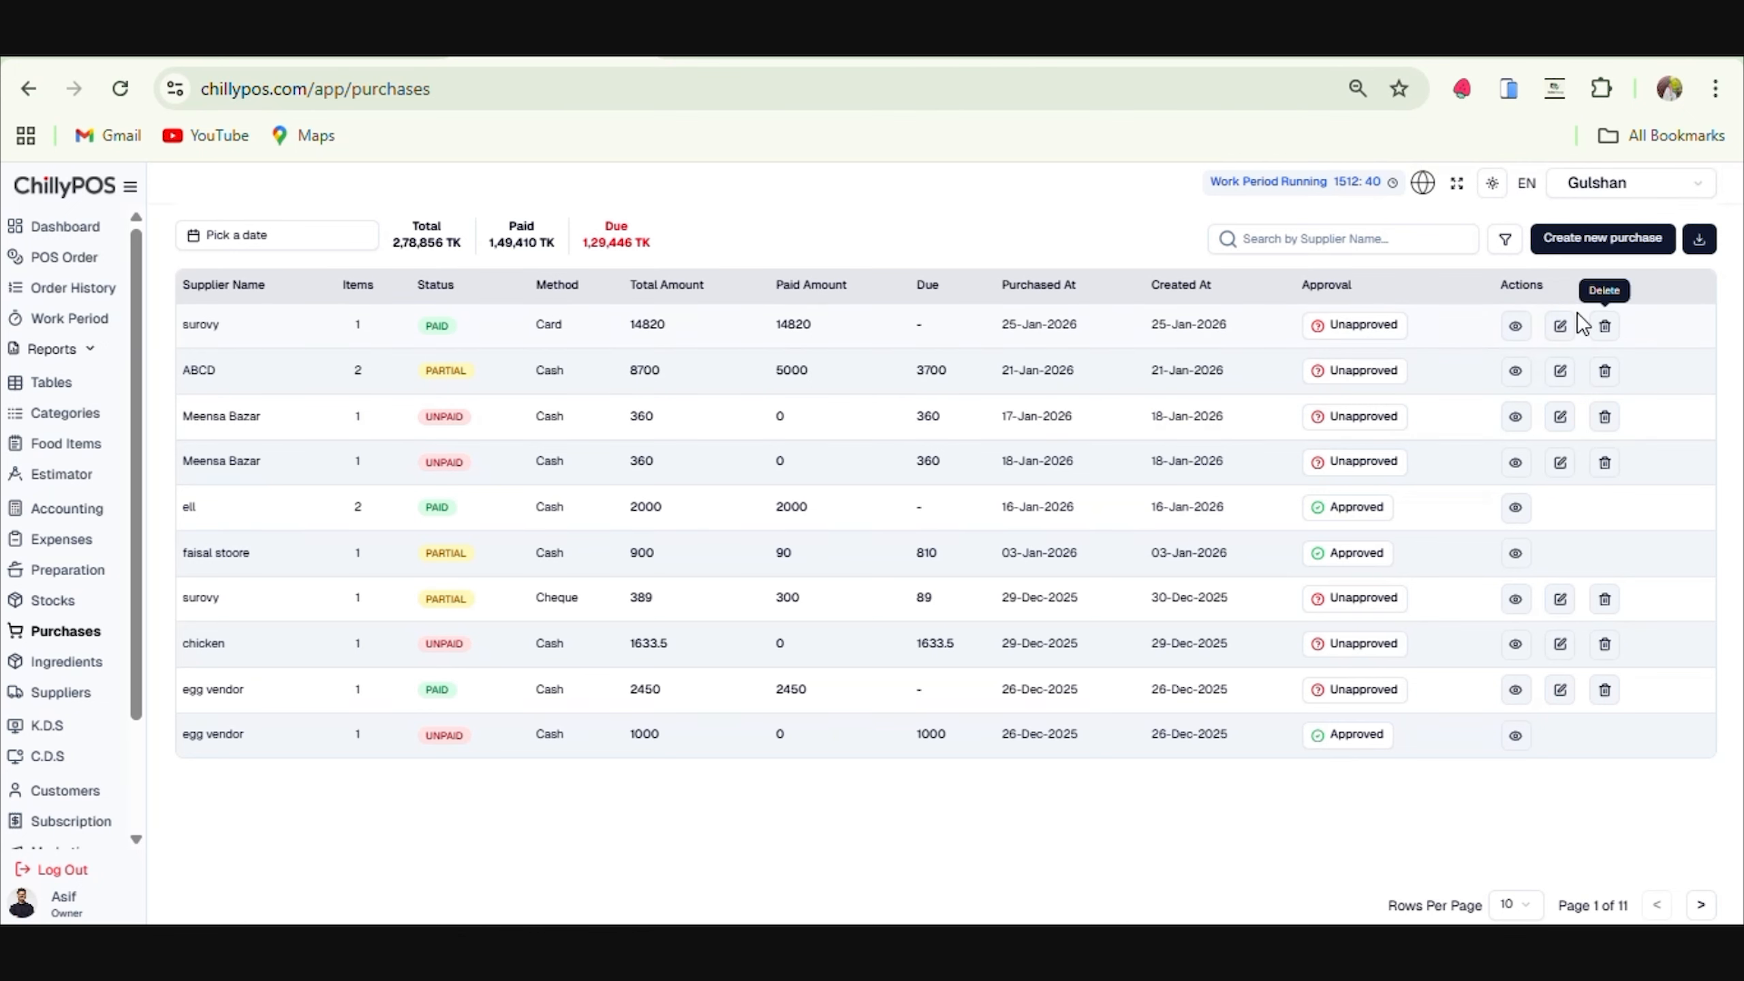
Inspect the new purchase's details, print preview and edit form, closing each without printing or changing anything.
{"action": "left_click", "coordinate": [1516, 327]}
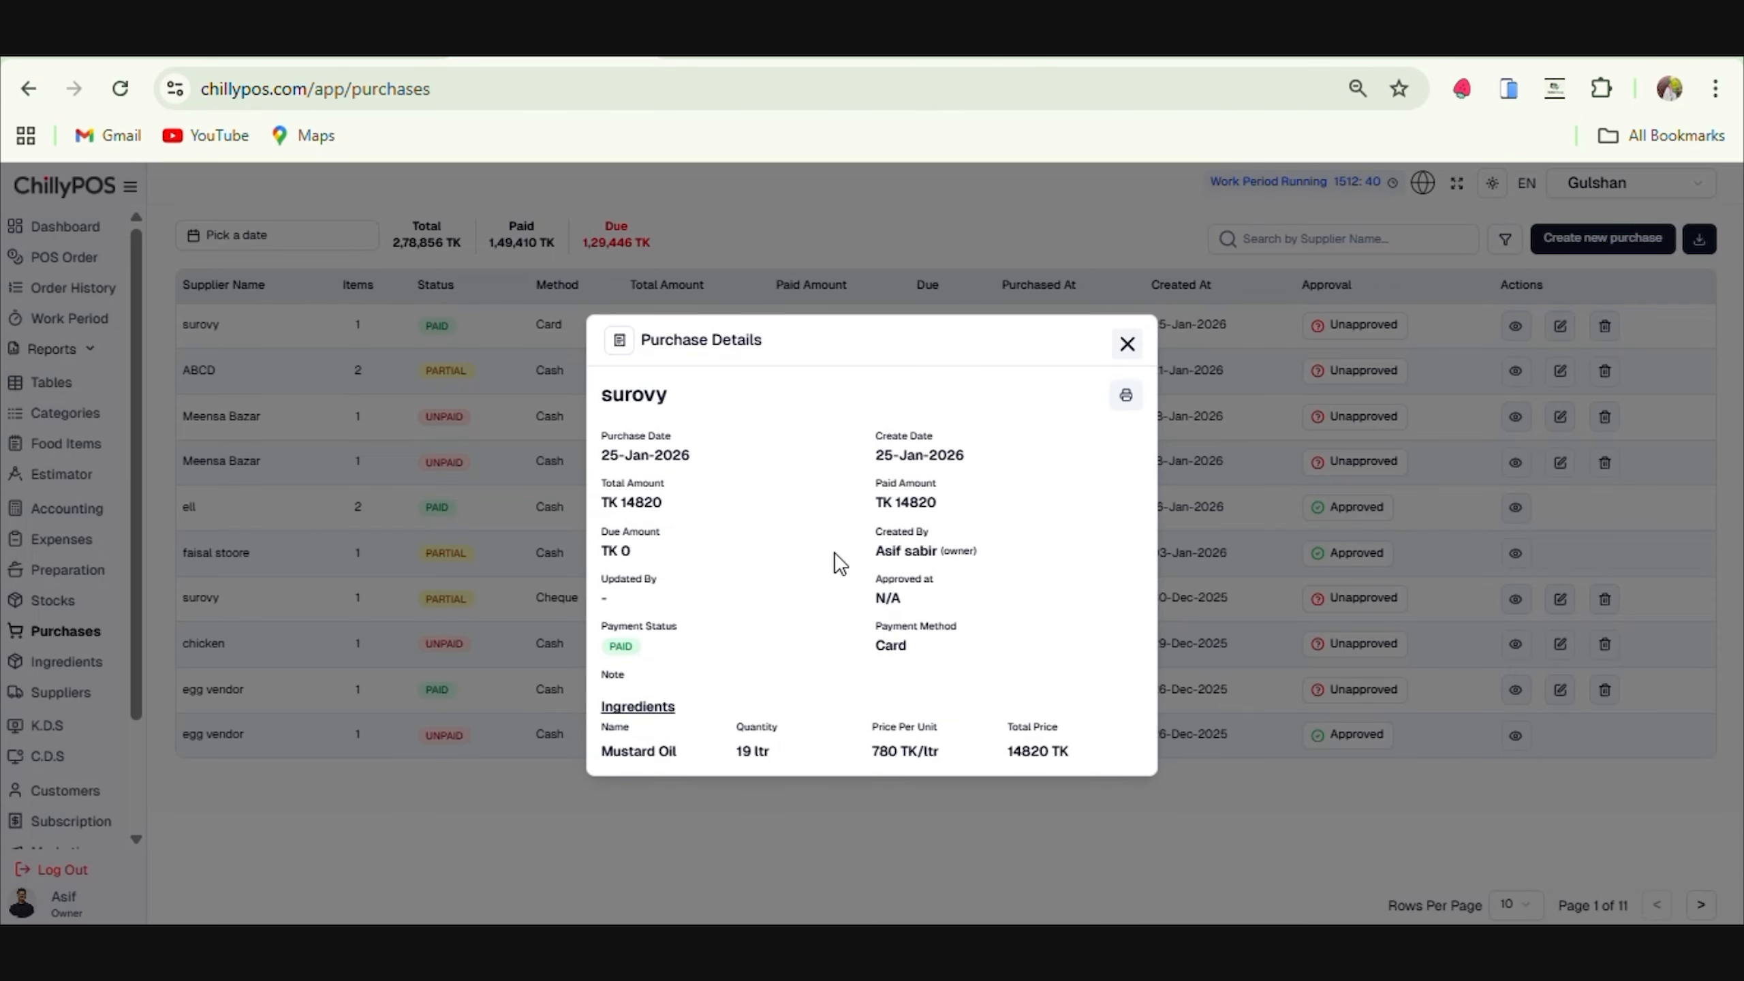
{"action": "left_click", "coordinate": [1127, 397]}
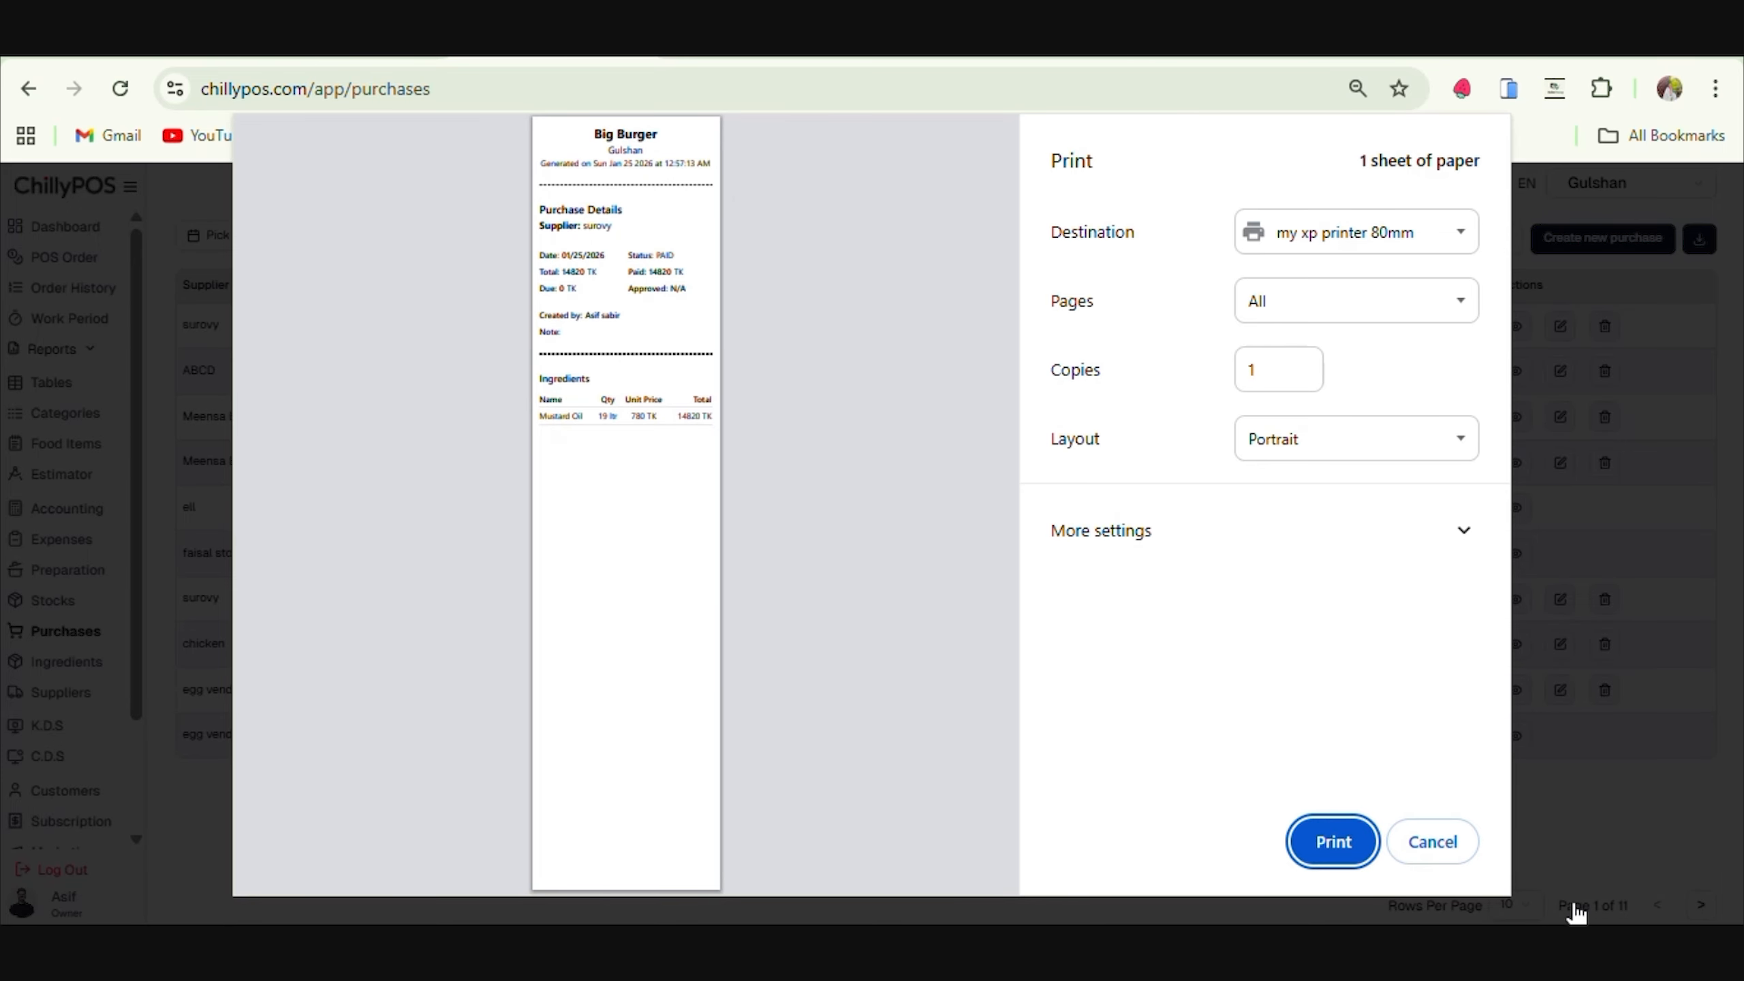
{"action": "left_click", "coordinate": [1433, 843]}
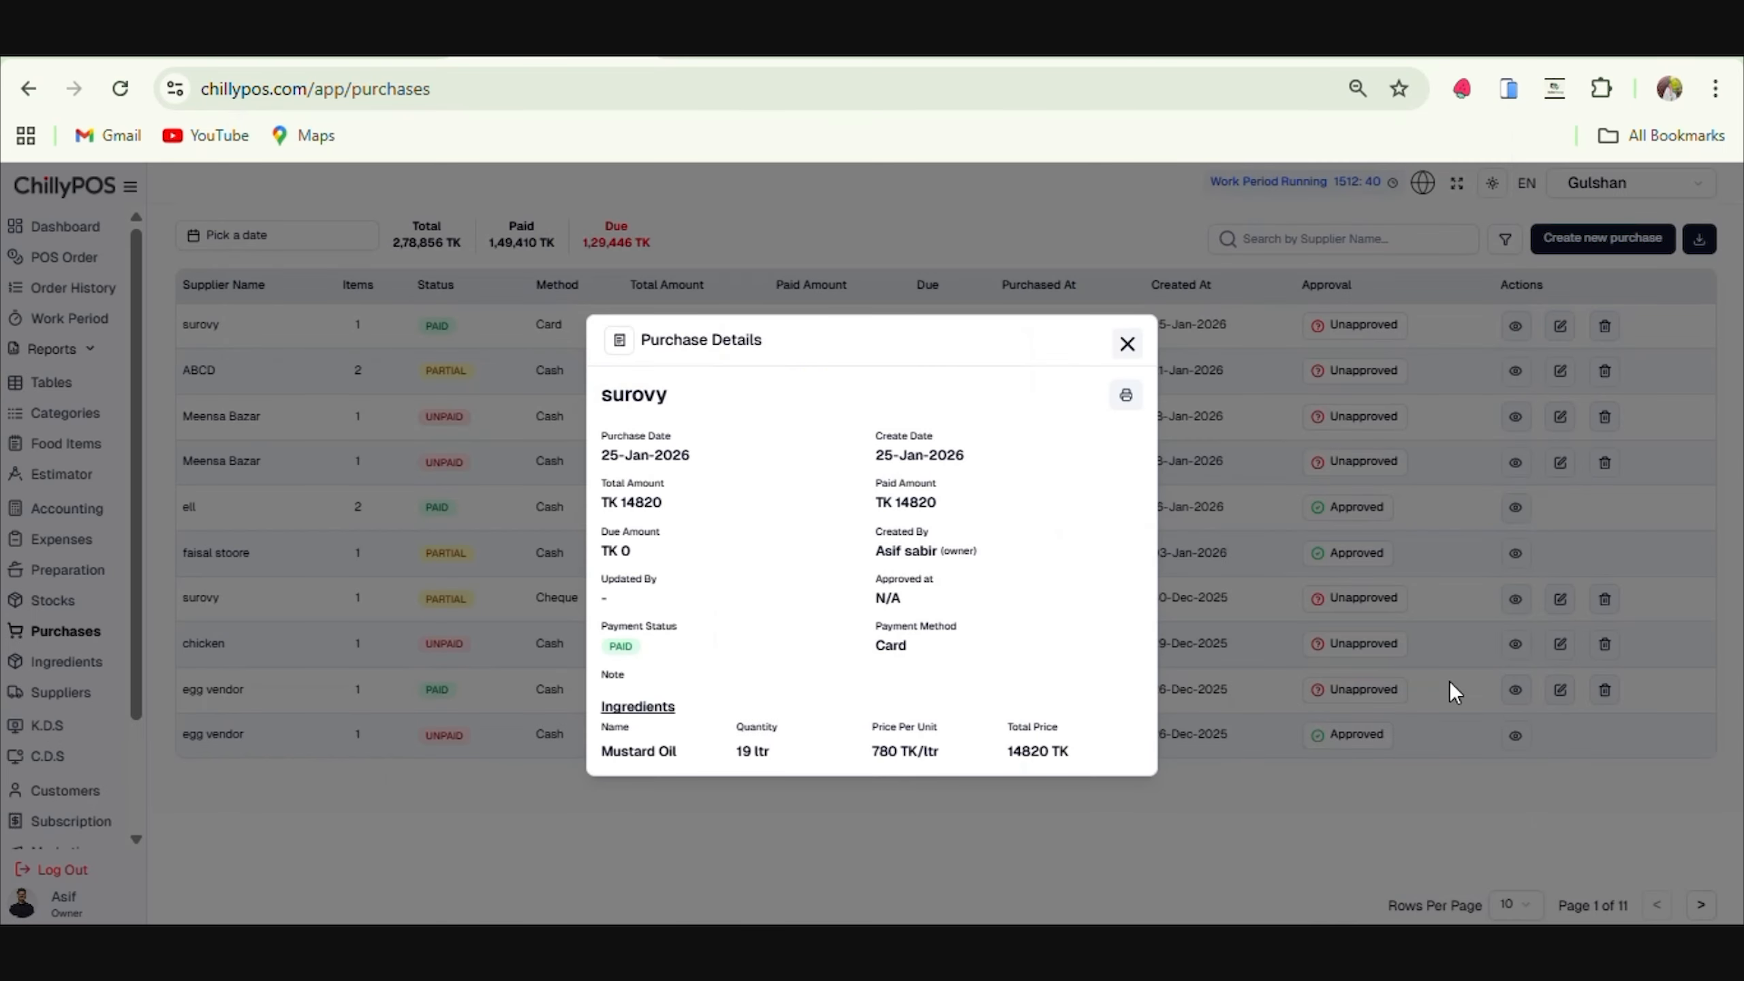
{"action": "left_click", "coordinate": [1559, 313]}
{"action": "left_click", "coordinate": [1559, 327]}
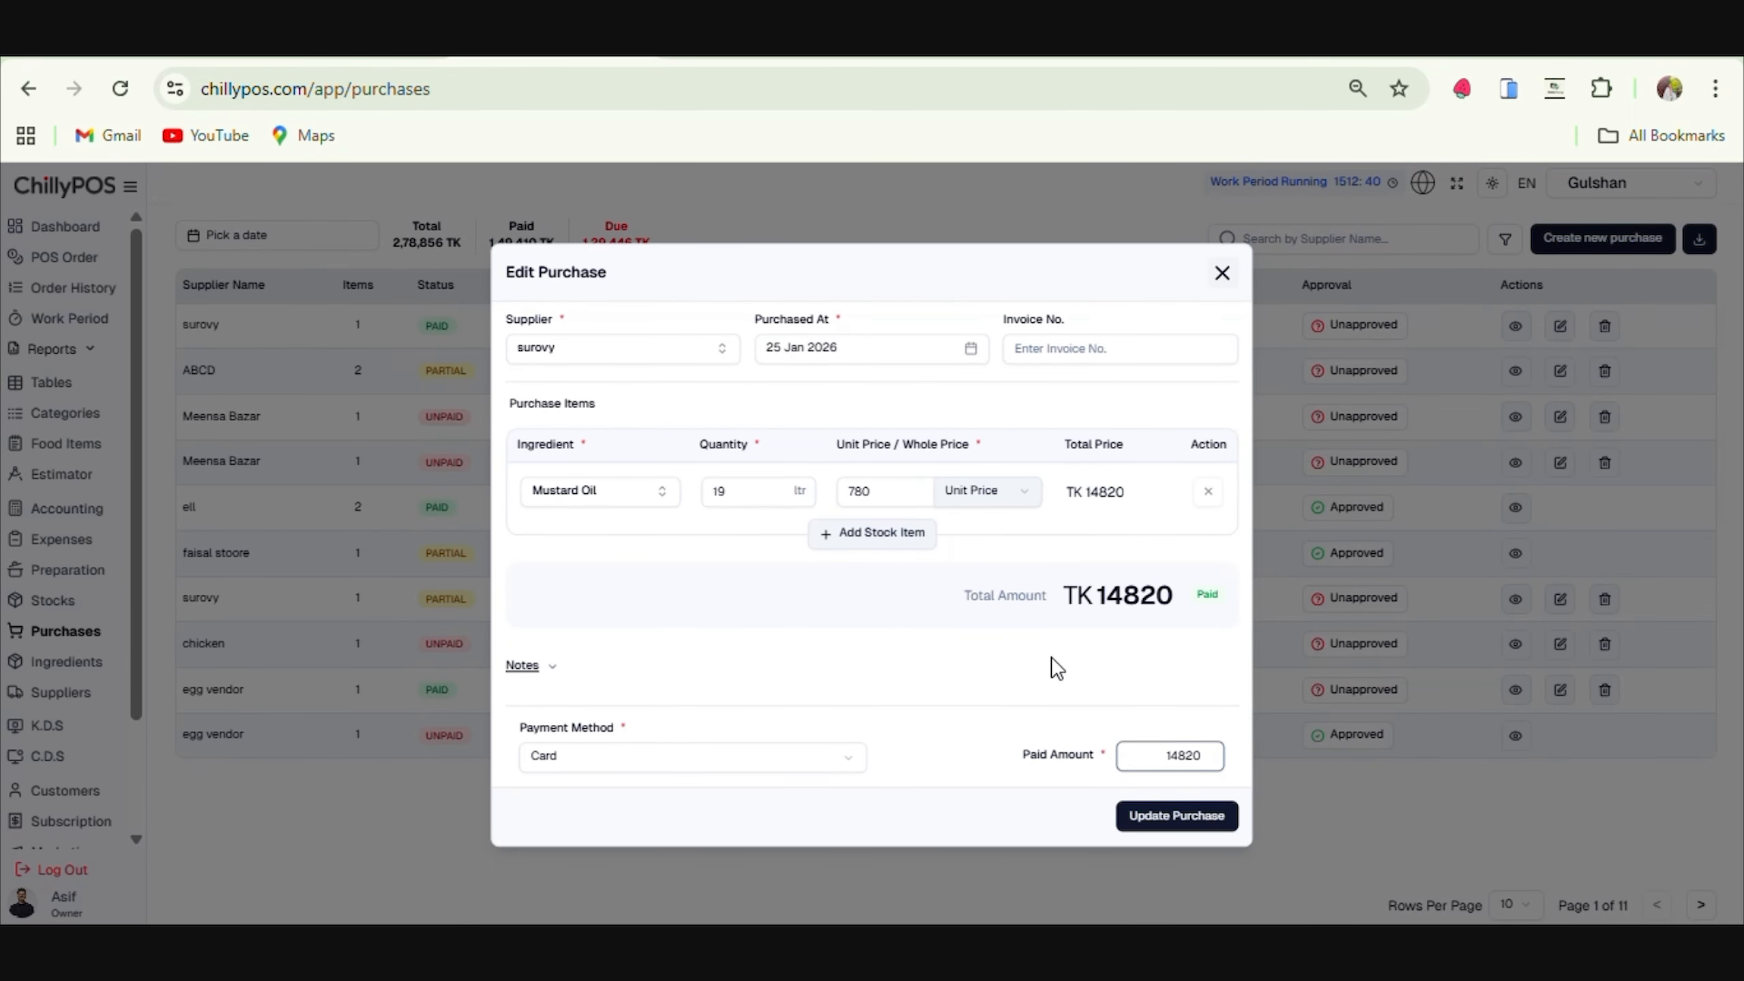
{"action": "left_click", "coordinate": [1386, 581]}
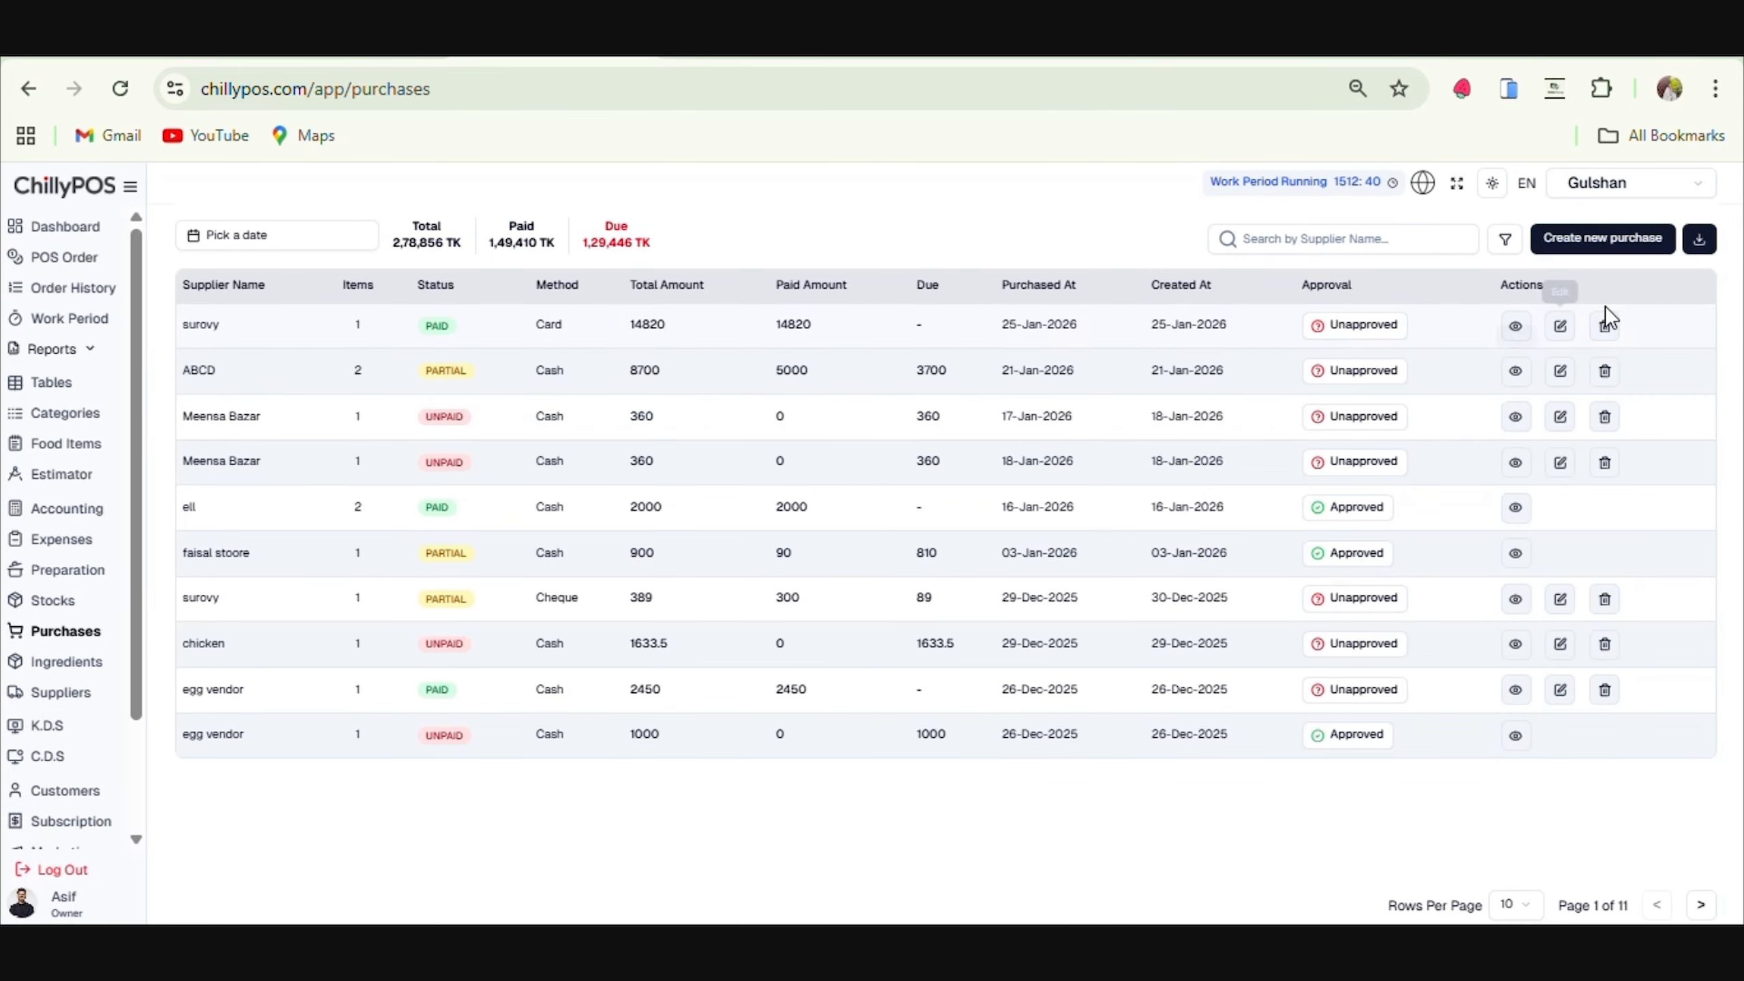
Approve the new Mustard Oil purchase, then review its details and close them.
{"action": "left_click", "coordinate": [1373, 335]}
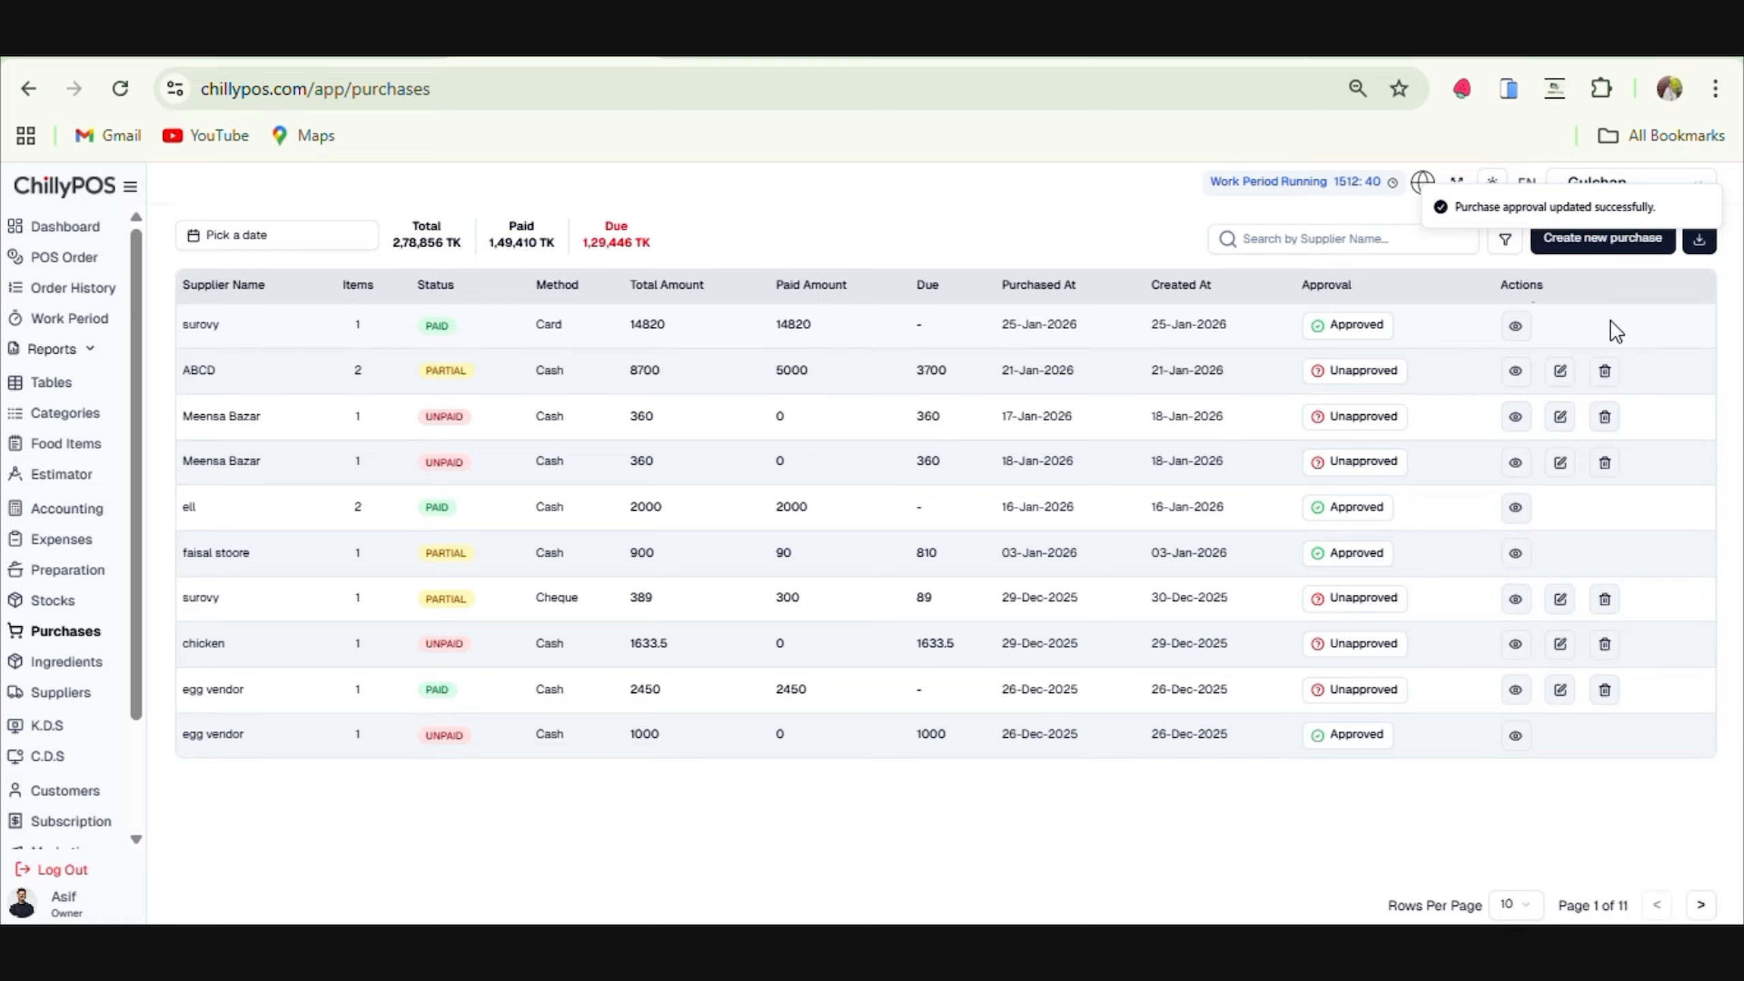
{"action": "left_click", "coordinate": [1515, 327]}
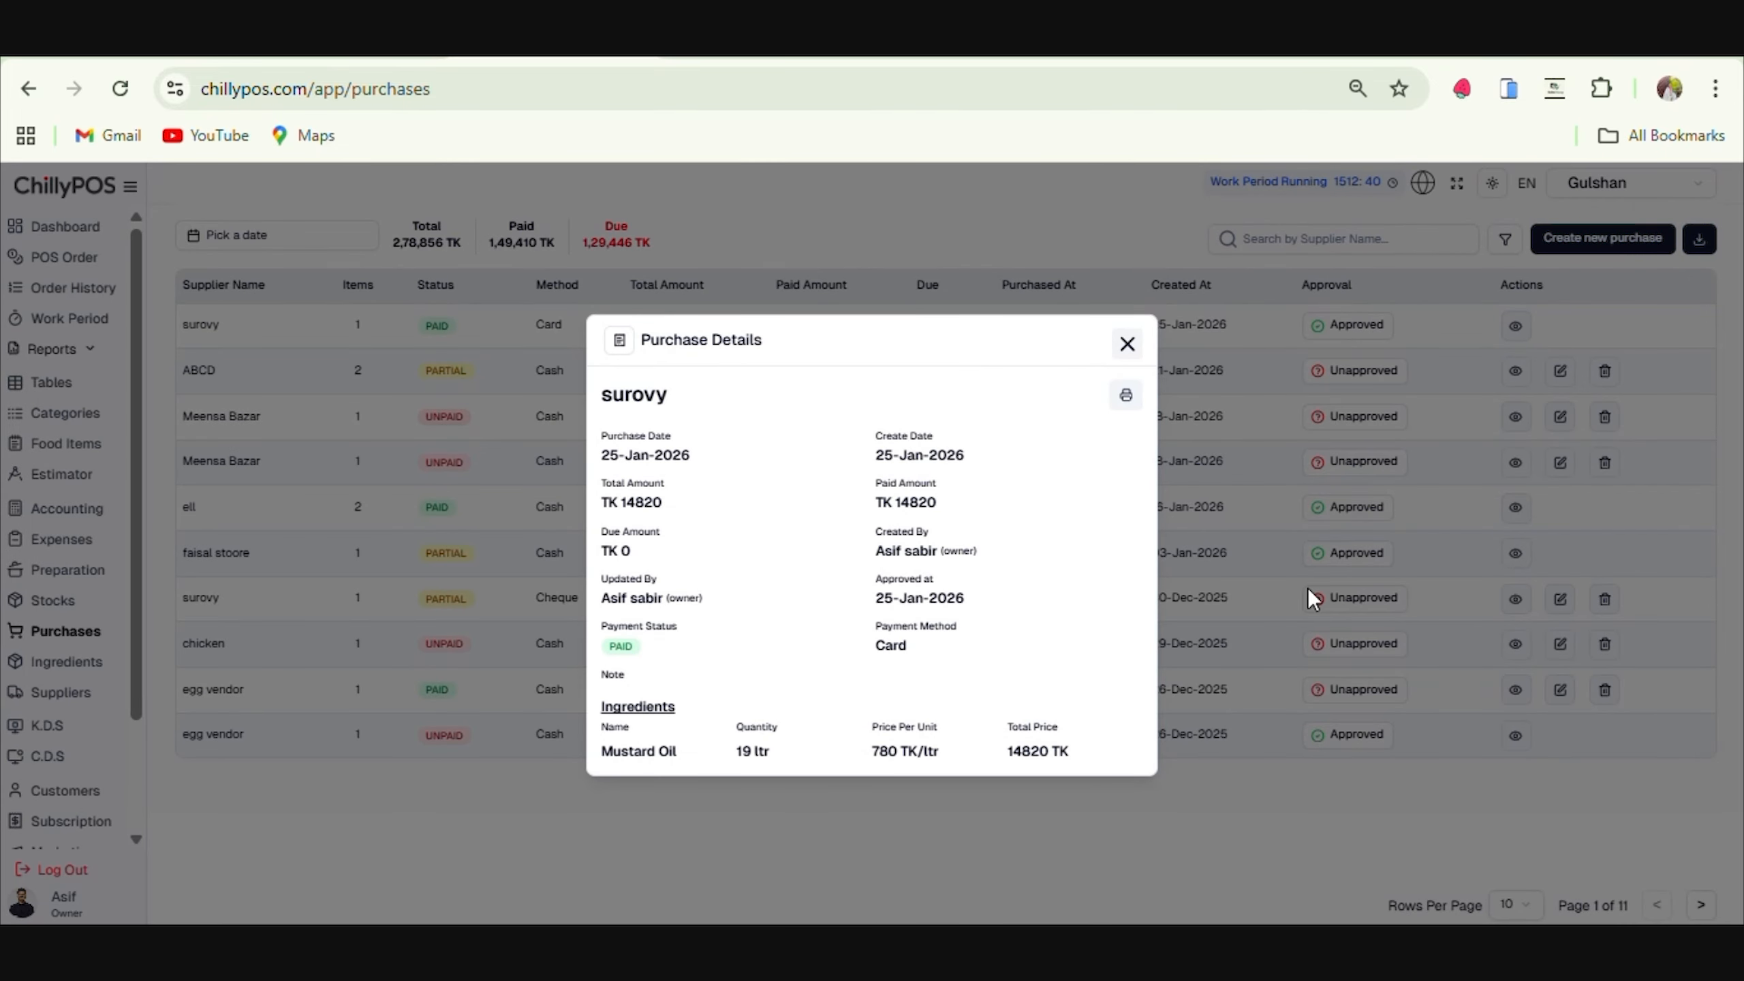
{"action": "left_click", "coordinate": [1128, 344]}
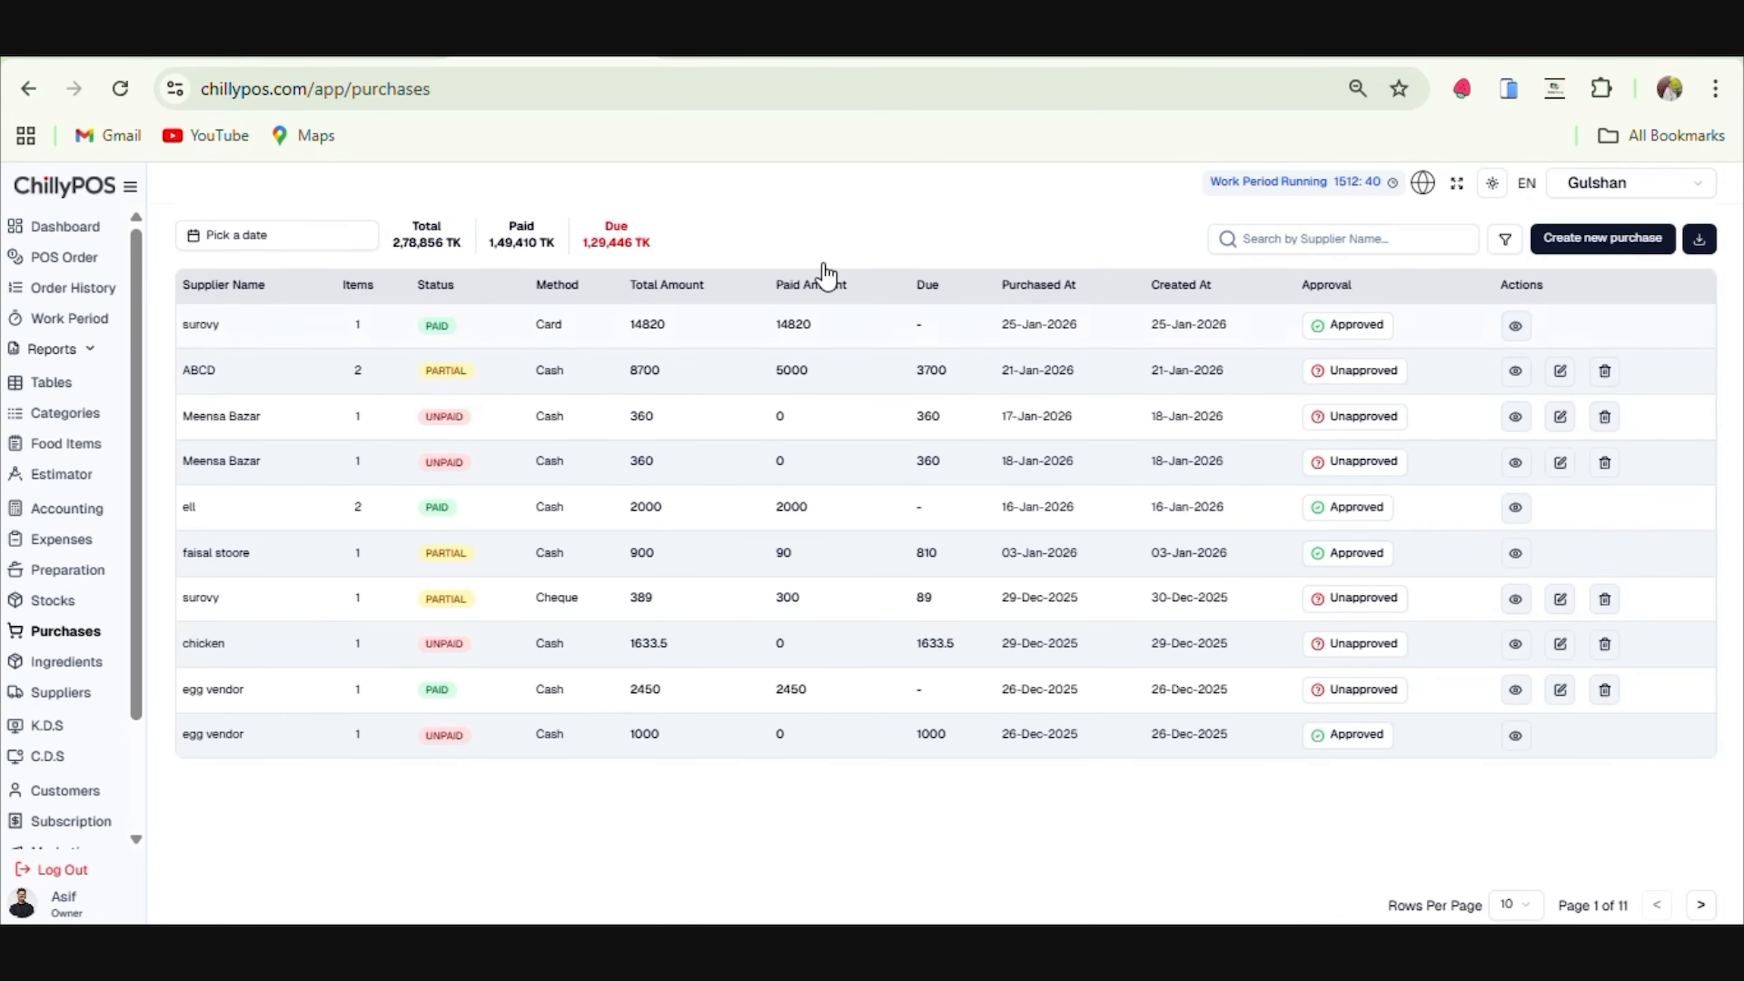
Examine Mustard Oil's stock details, its stock movement and the linked purchase record in Stocks, then close them.
{"action": "left_click", "coordinate": [69, 604]}
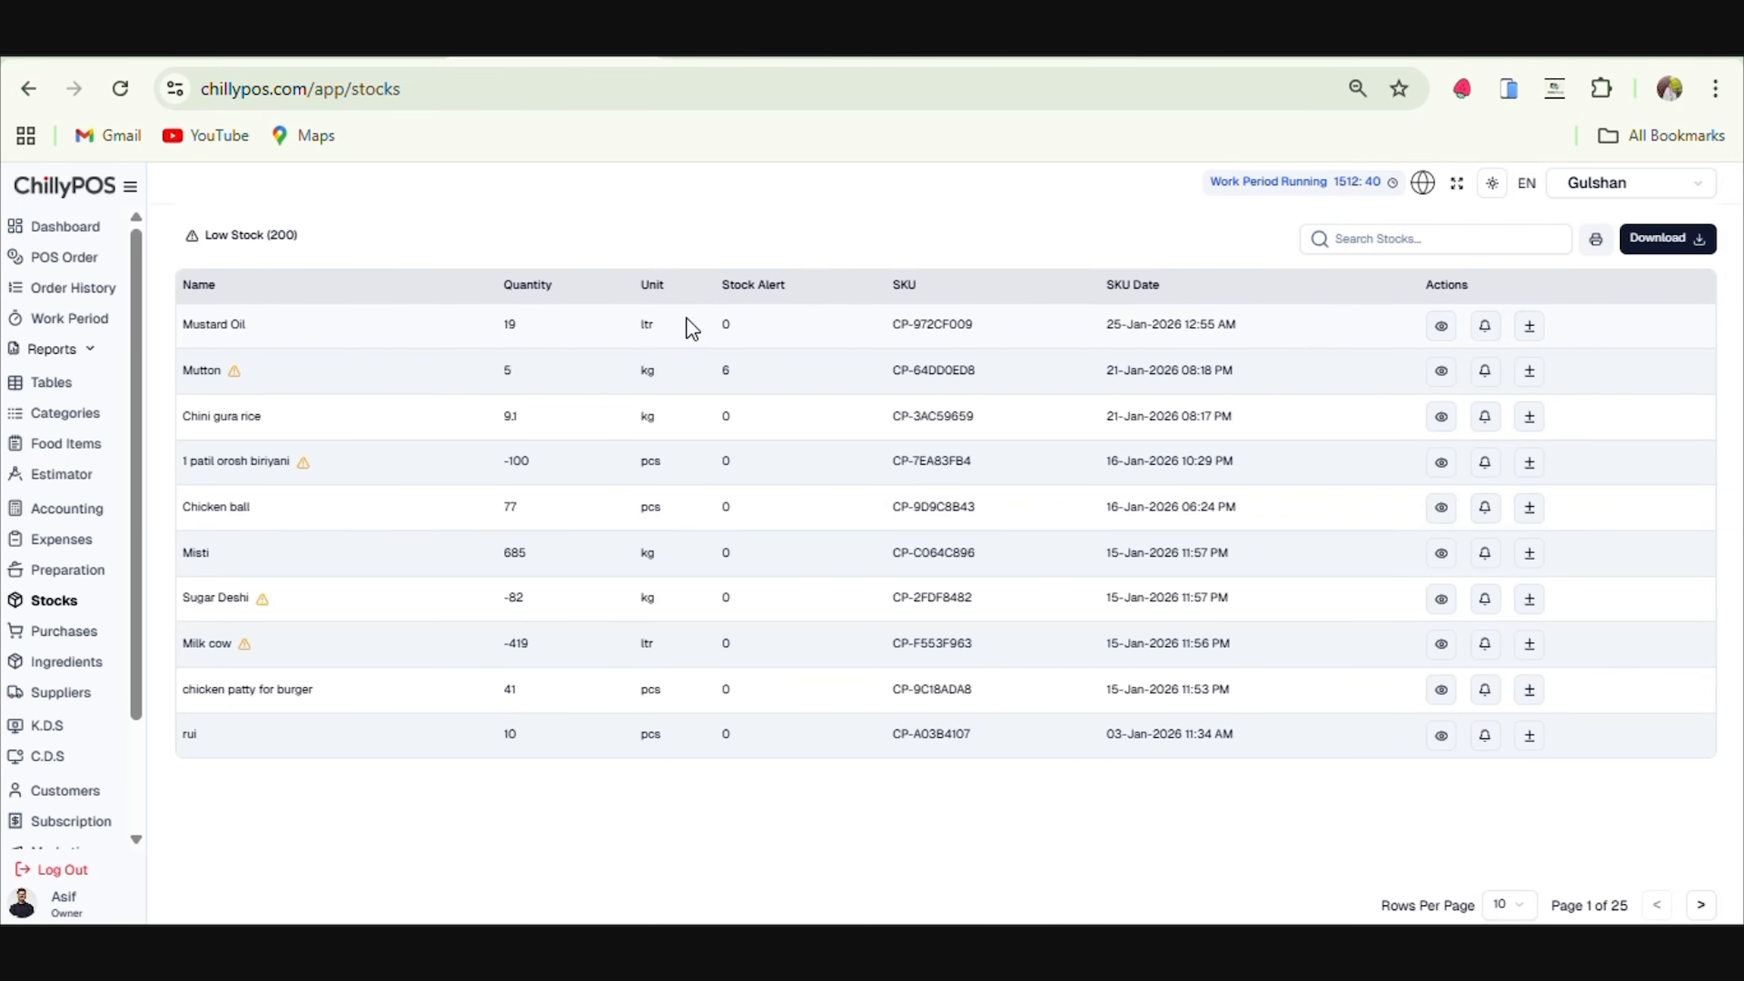
{"action": "left_click", "coordinate": [1443, 327]}
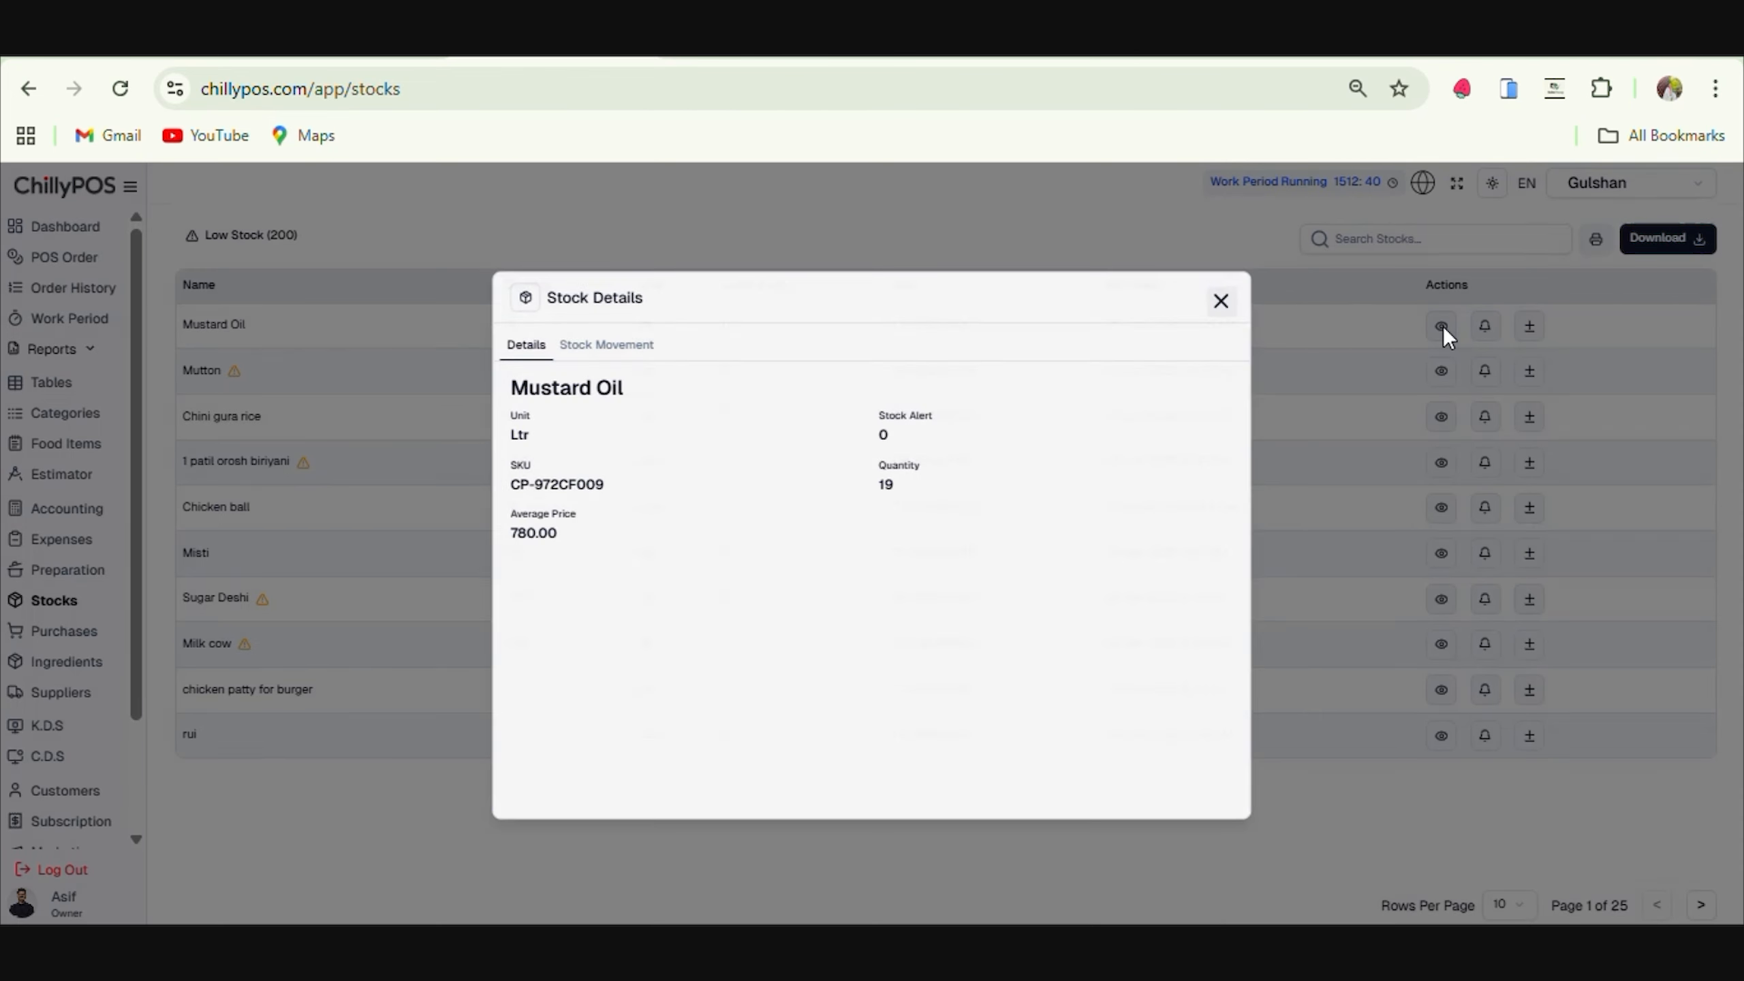
{"action": "left_click", "coordinate": [604, 344]}
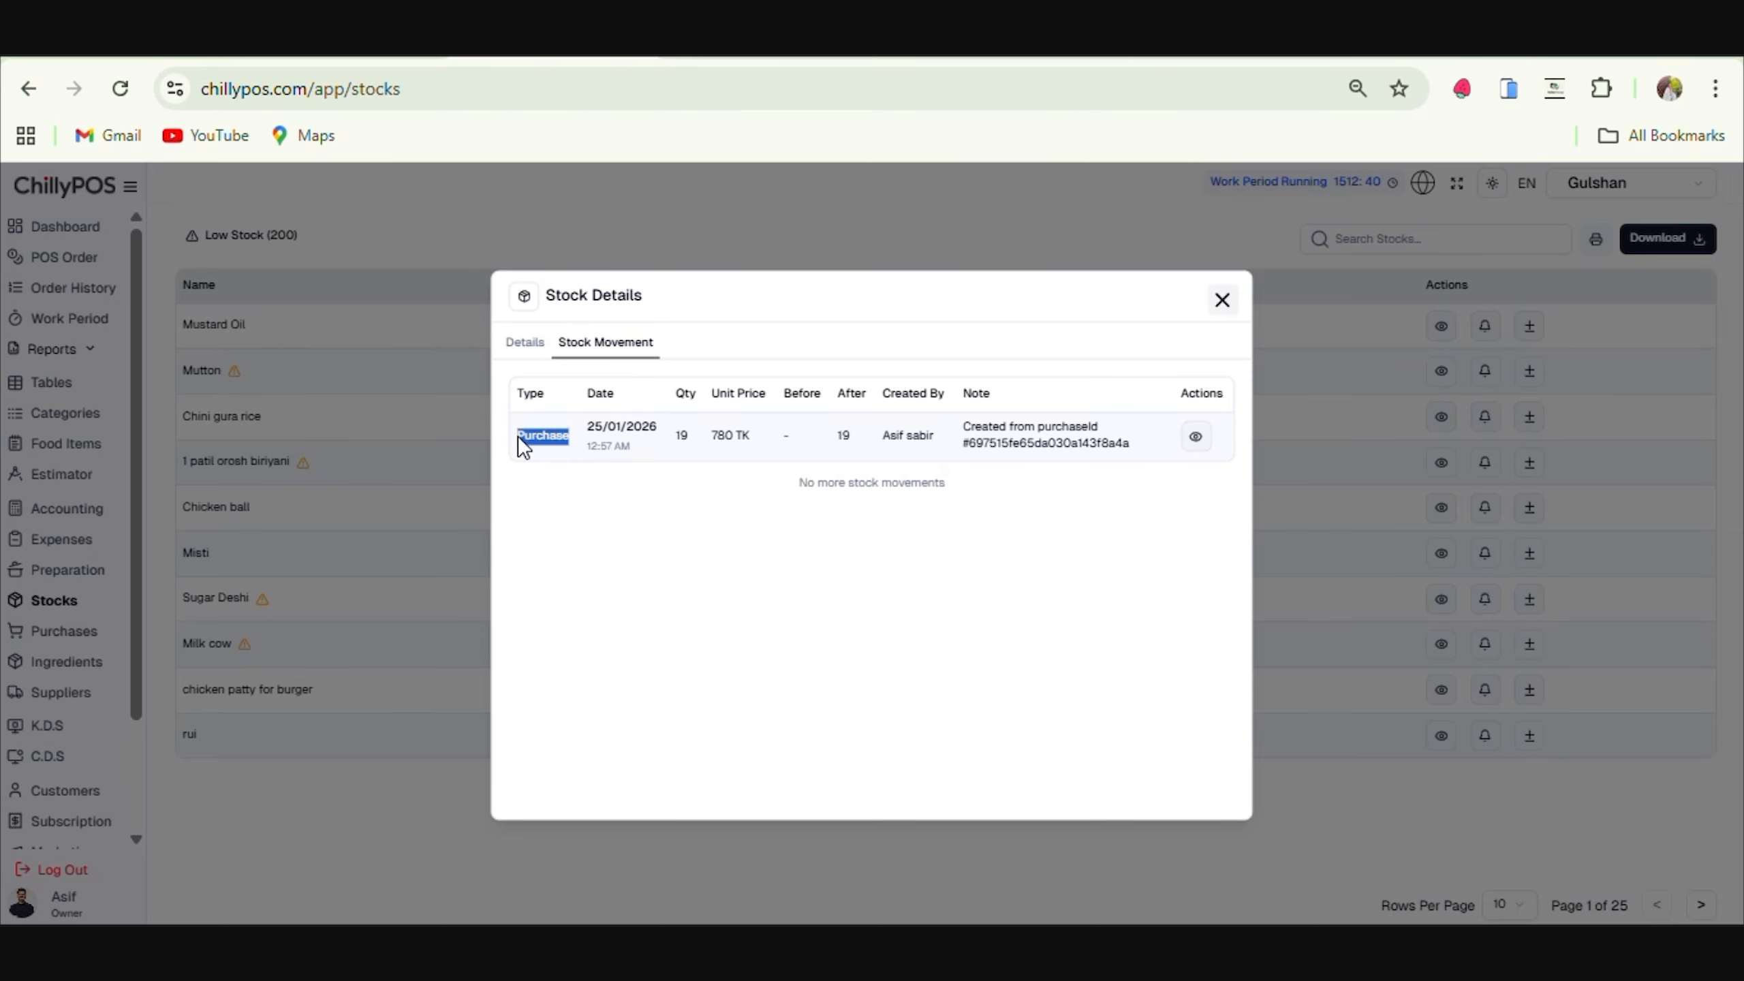
{"action": "left_click", "coordinate": [713, 497]}
{"action": "left_click", "coordinate": [980, 442]}
{"action": "left_click", "coordinate": [1196, 439]}
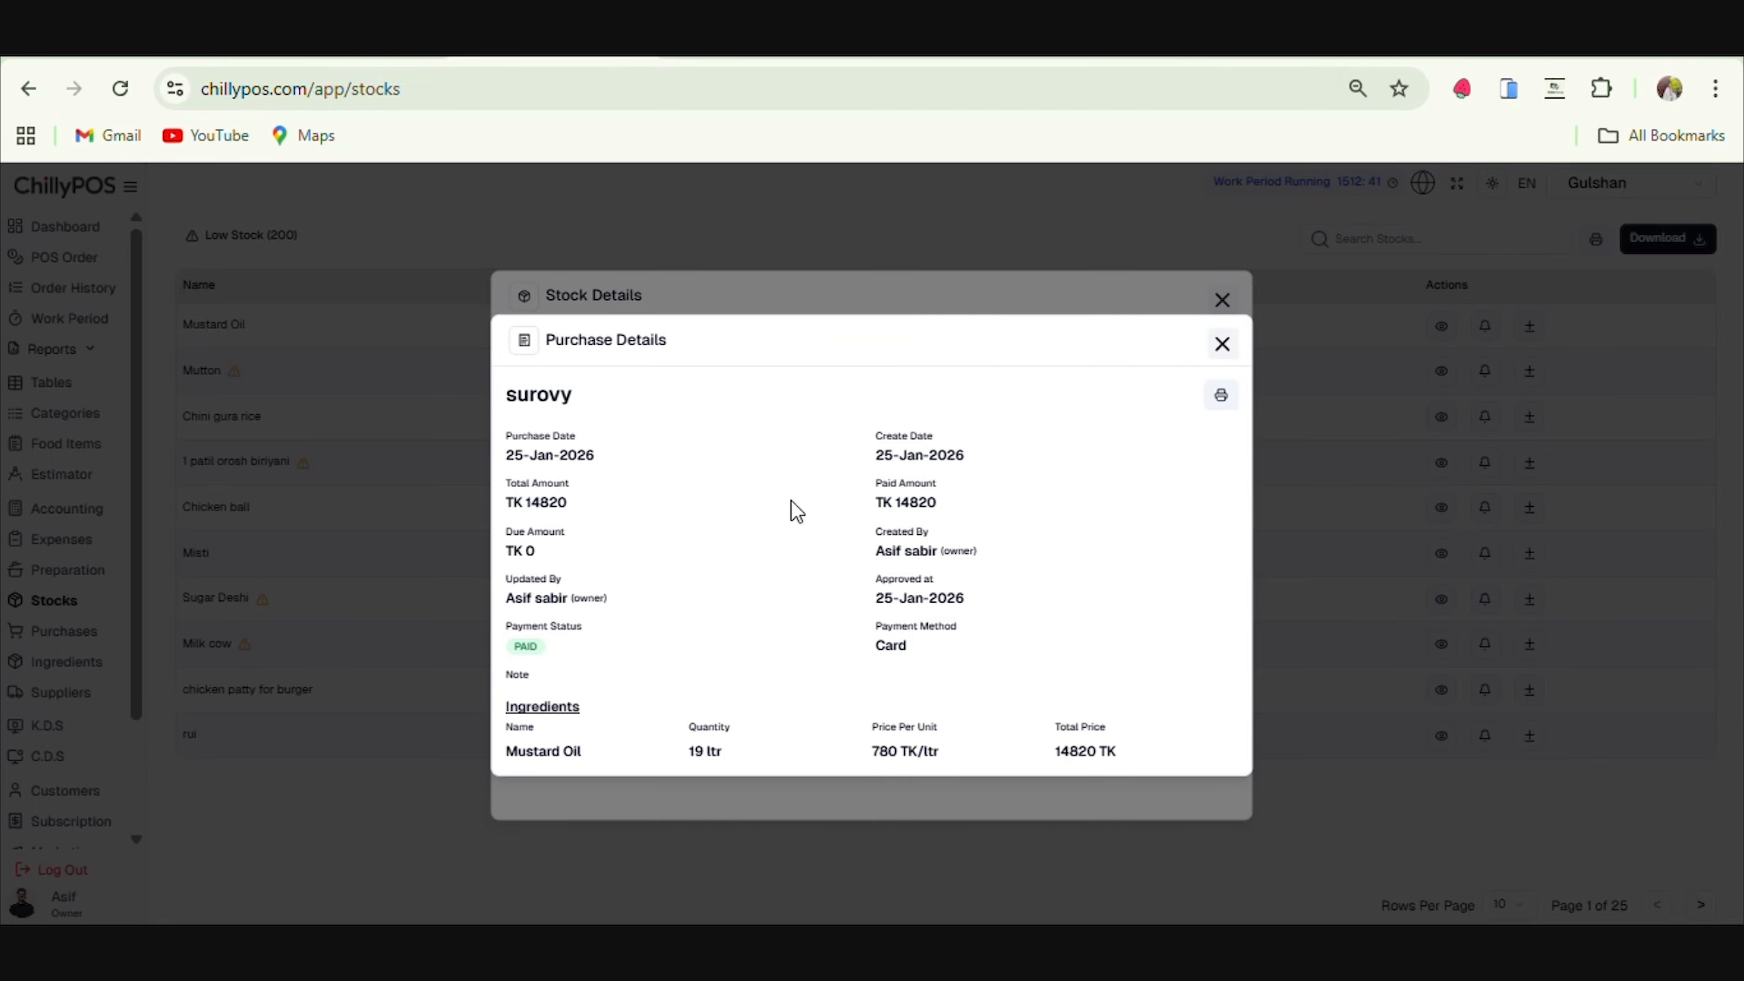
{"action": "left_click", "coordinate": [1223, 344]}
{"action": "left_click", "coordinate": [1224, 303]}
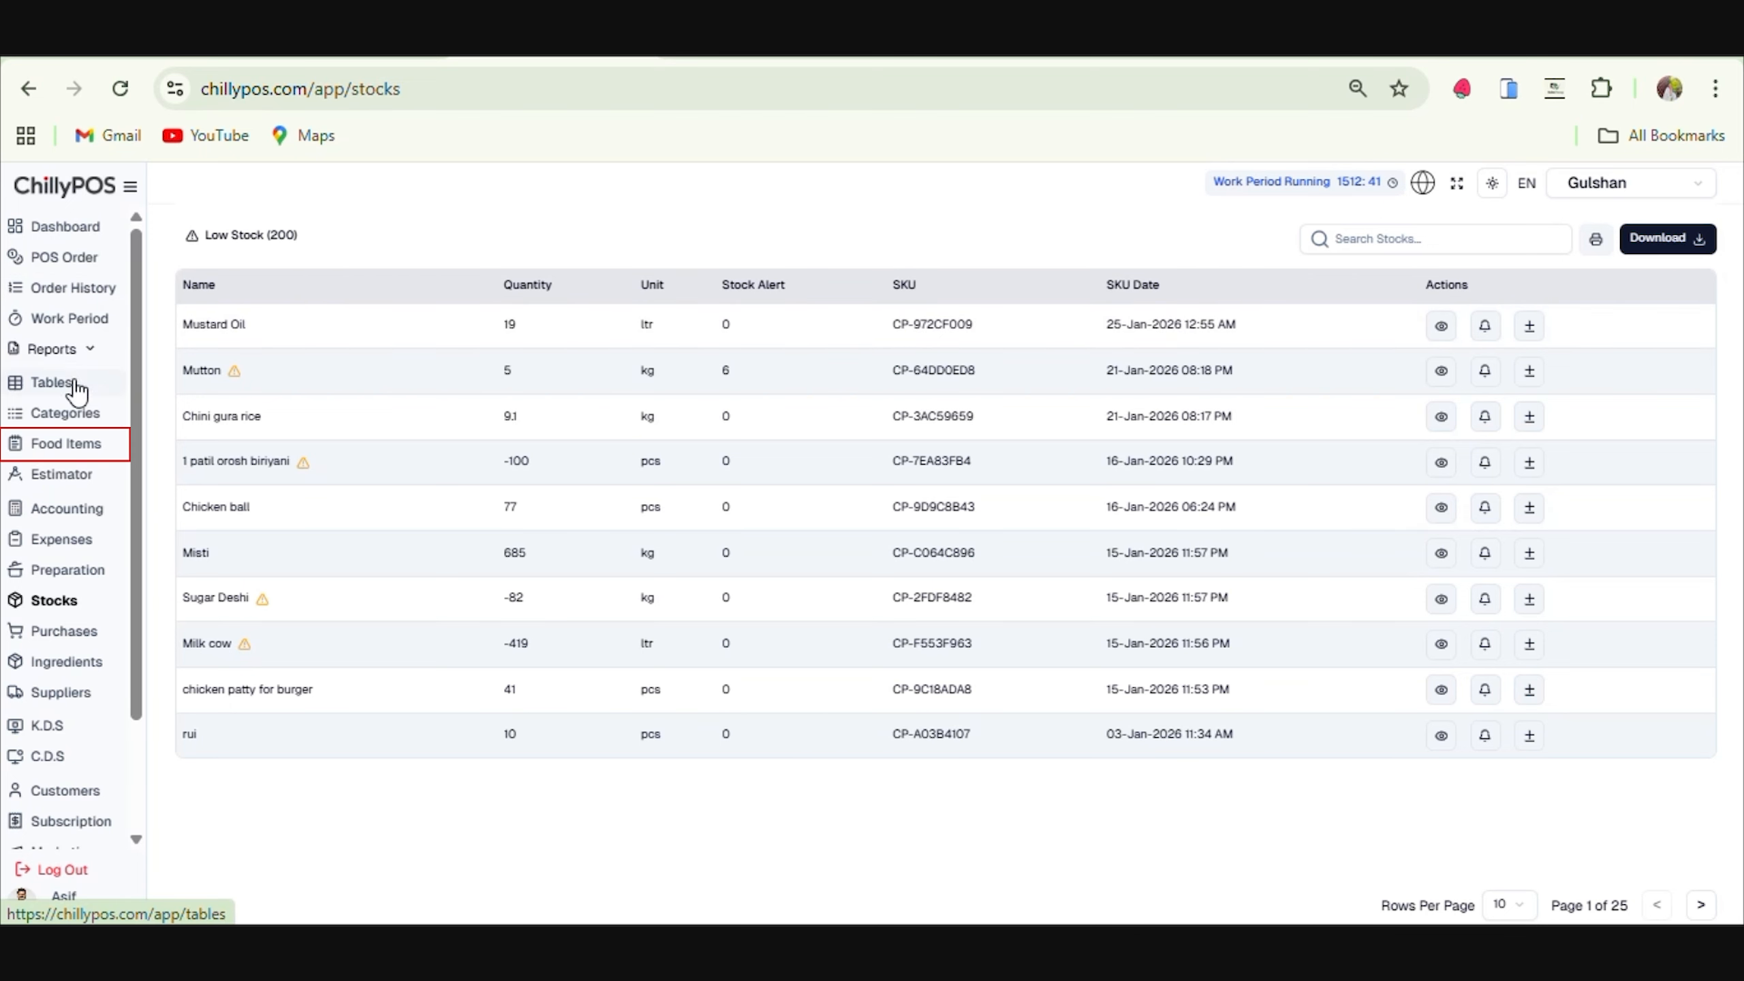
Create a recipe for the food item xfchgfx using Mustard Oil as base ingredient with quantity 1.
{"action": "left_click", "coordinate": [66, 450]}
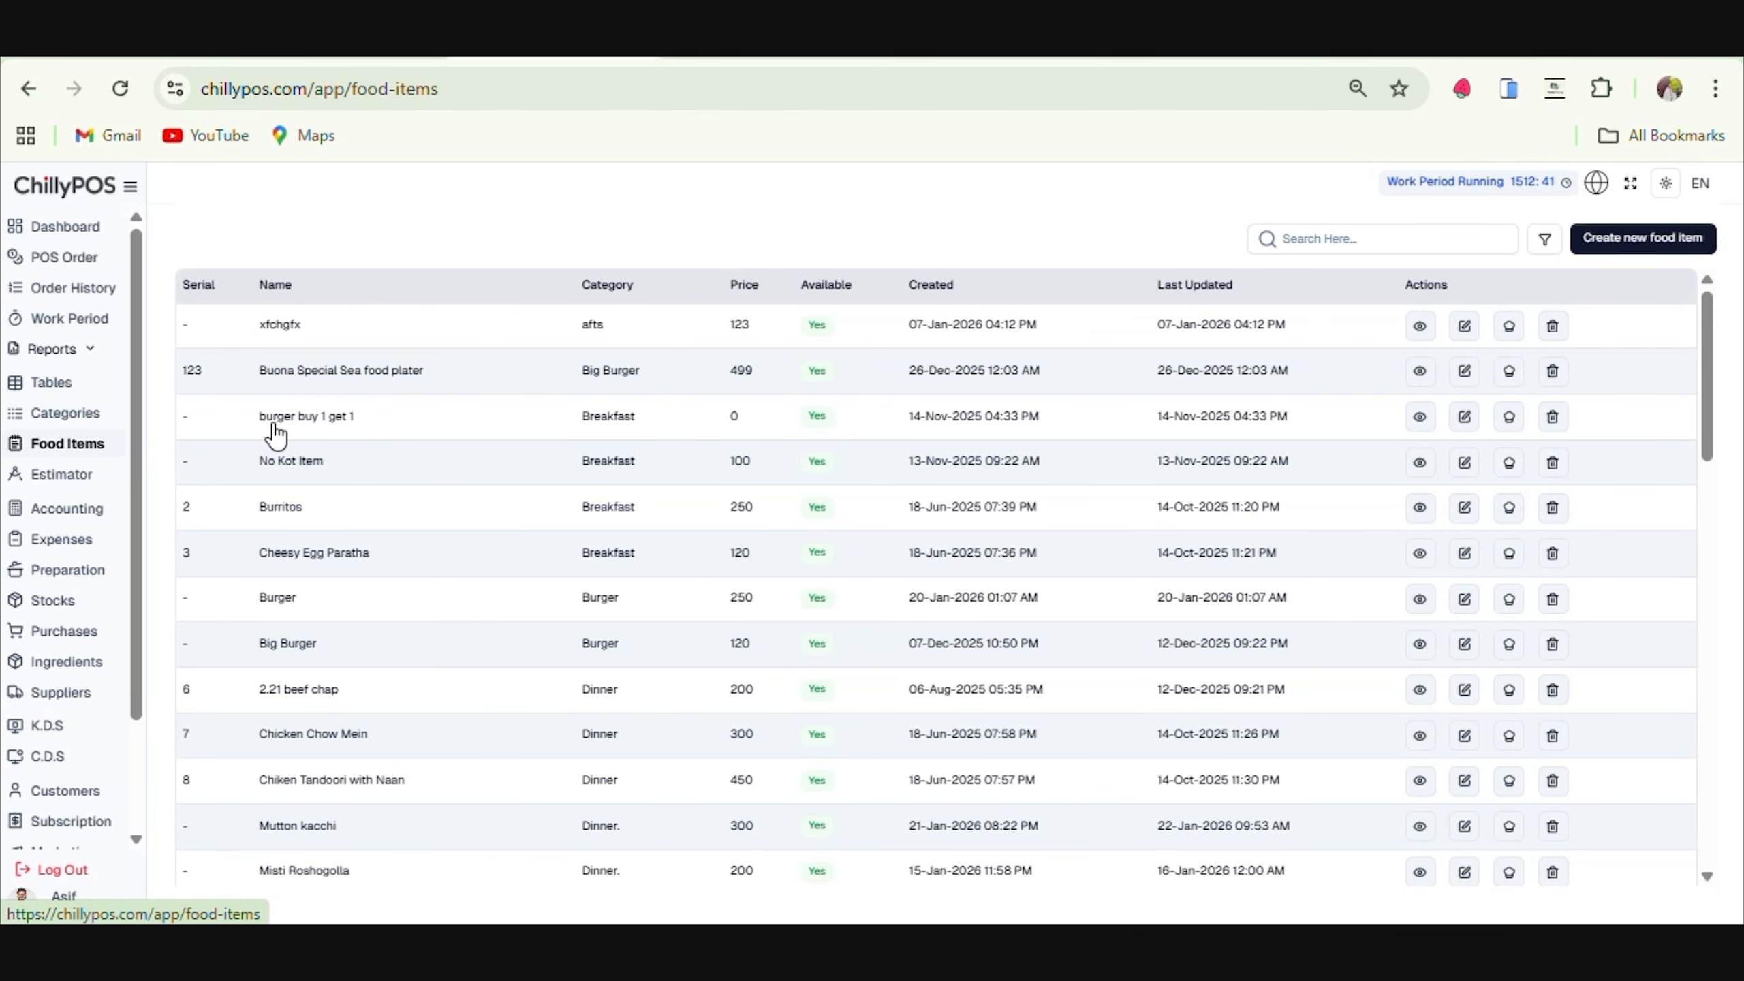
{"action": "left_click", "coordinate": [1509, 327]}
{"action": "left_click", "coordinate": [591, 399]}
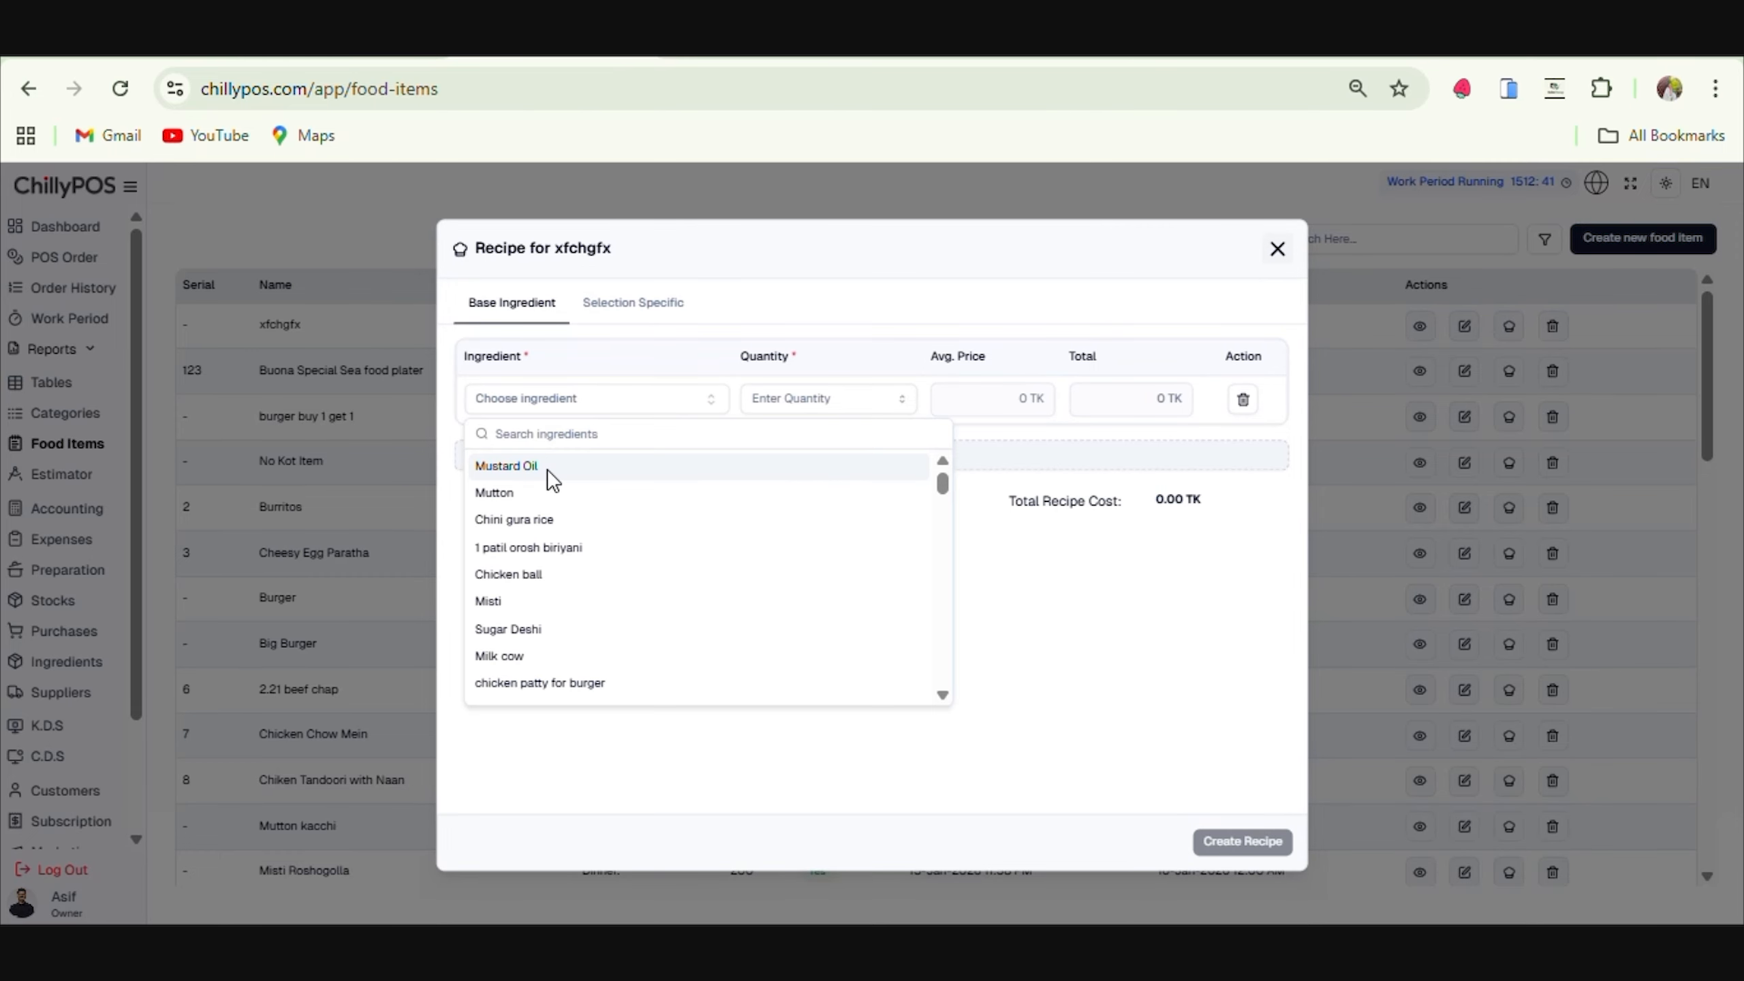
{"action": "left_click", "coordinate": [549, 476]}
{"action": "left_click", "coordinate": [768, 400]}
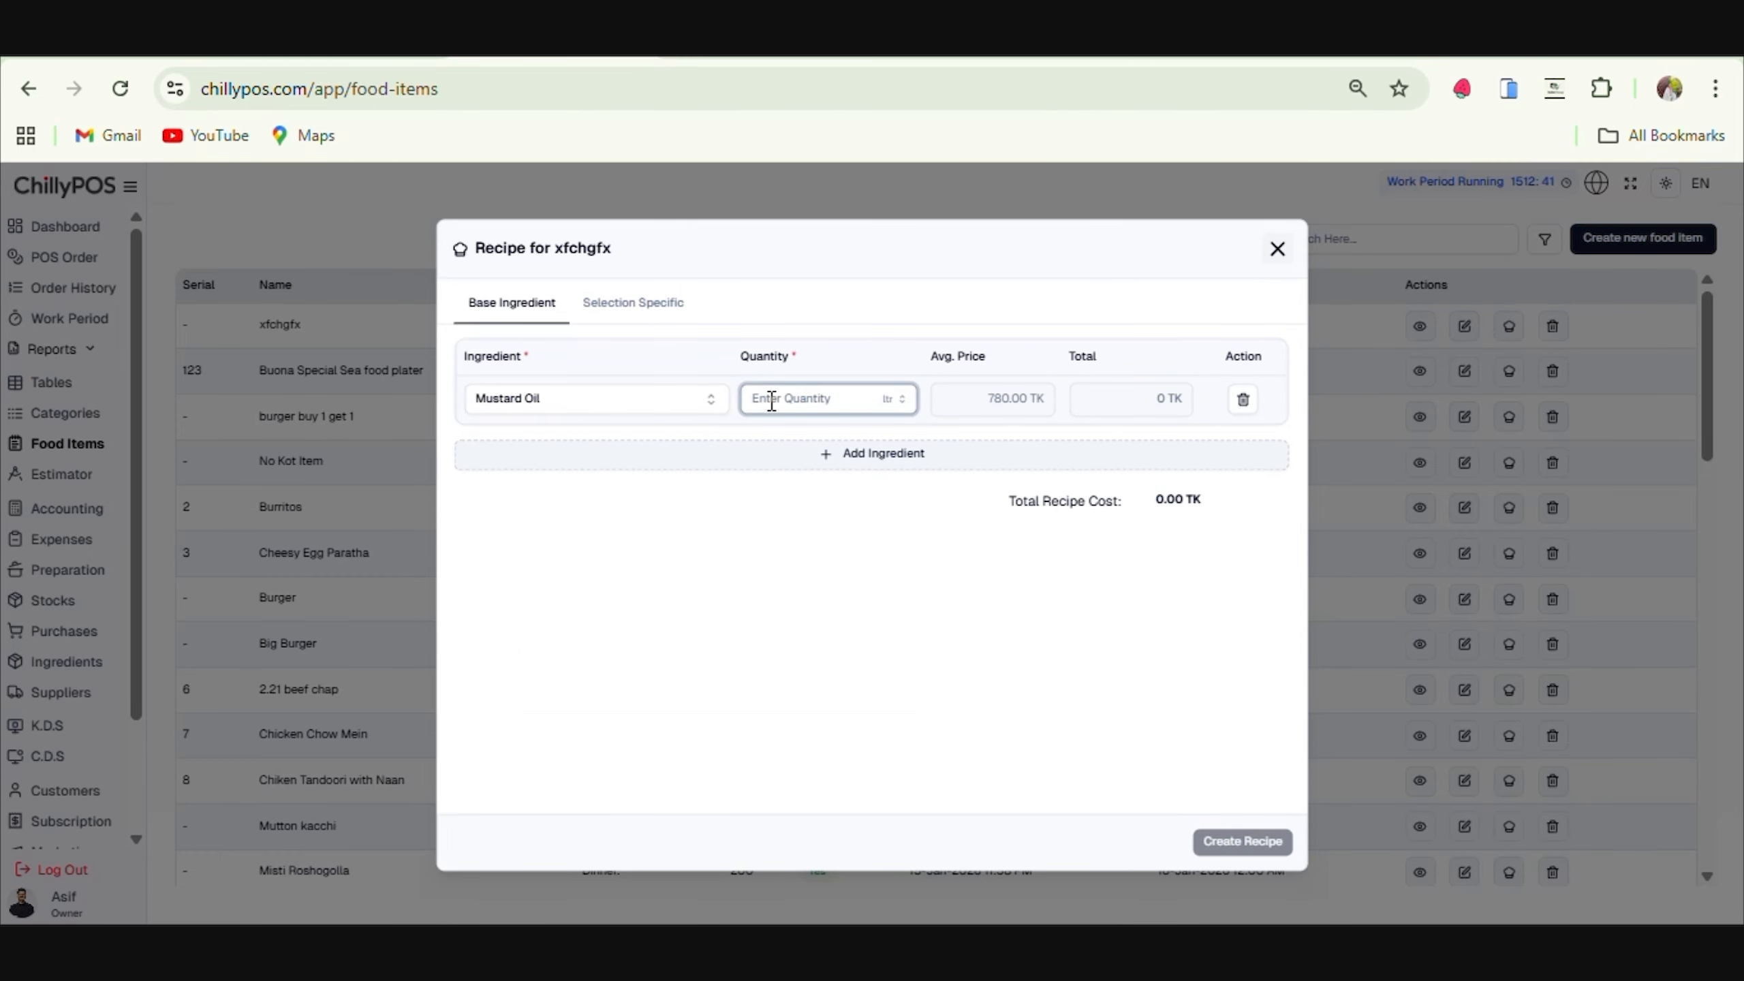
{"action": "type", "text": "1"}
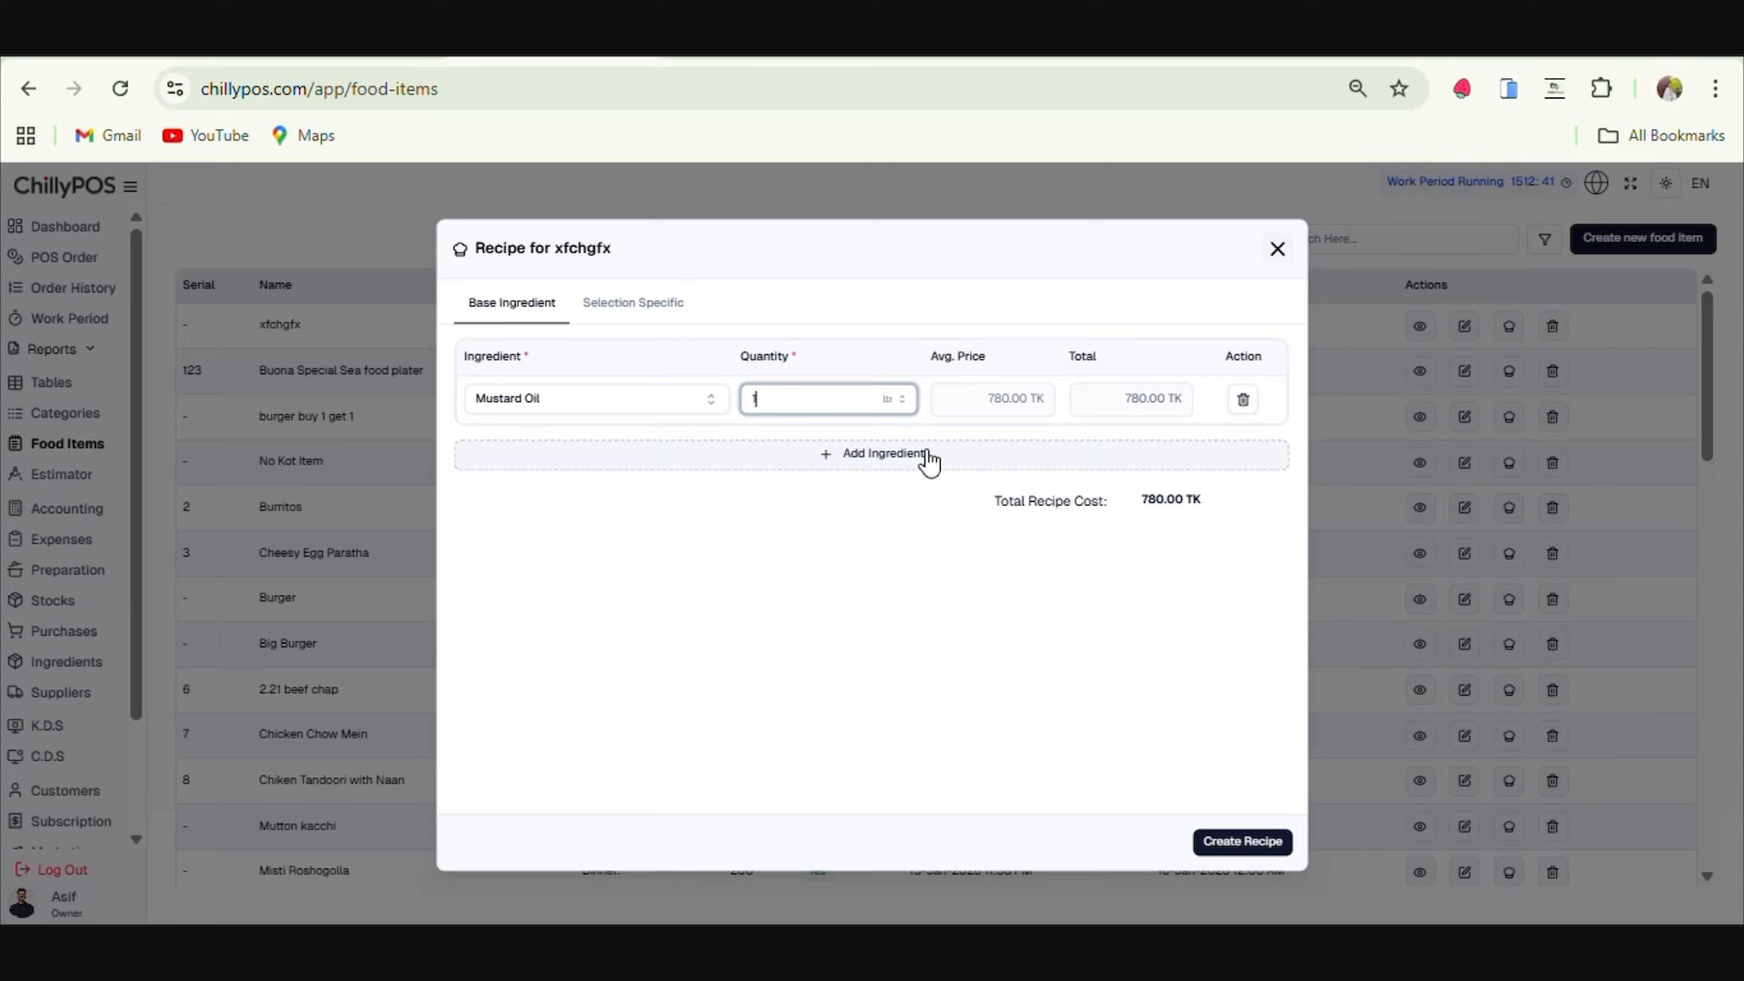
{"action": "left_click", "coordinate": [1219, 852]}
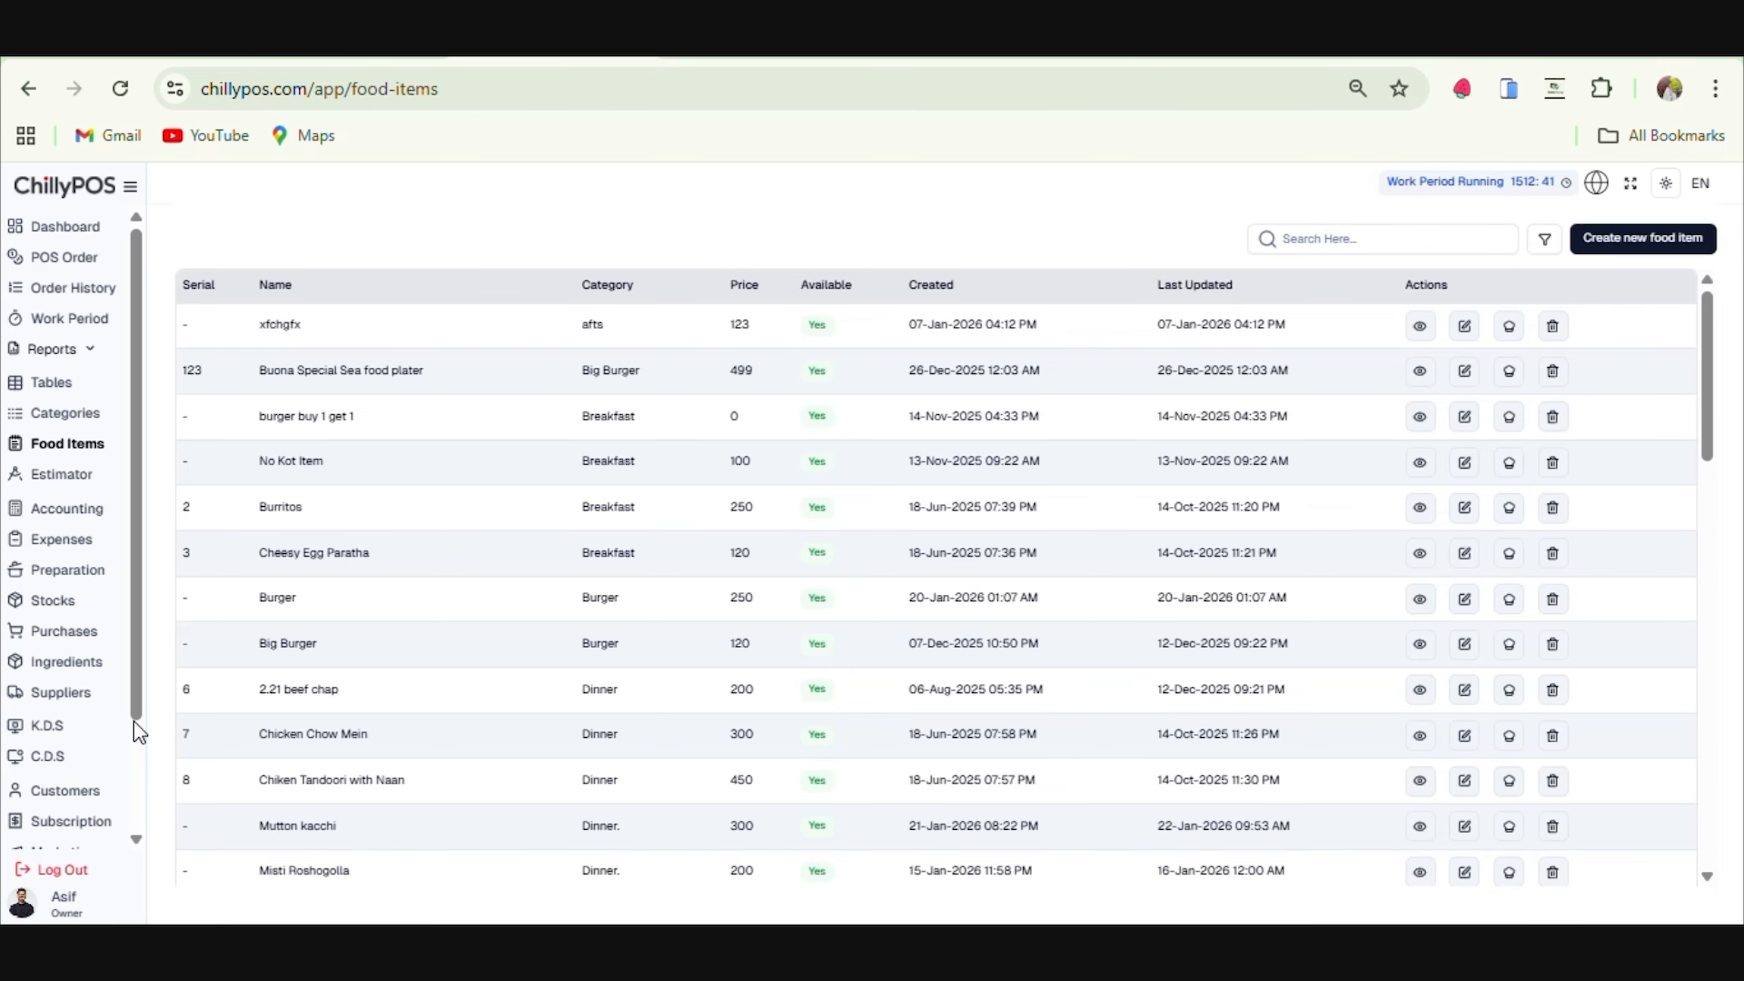
Check the Deduct stock by Recipe option among the Controls settings.
{"action": "left_click_drag", "start_coordinate": [136, 708], "coordinate": [129, 860]}
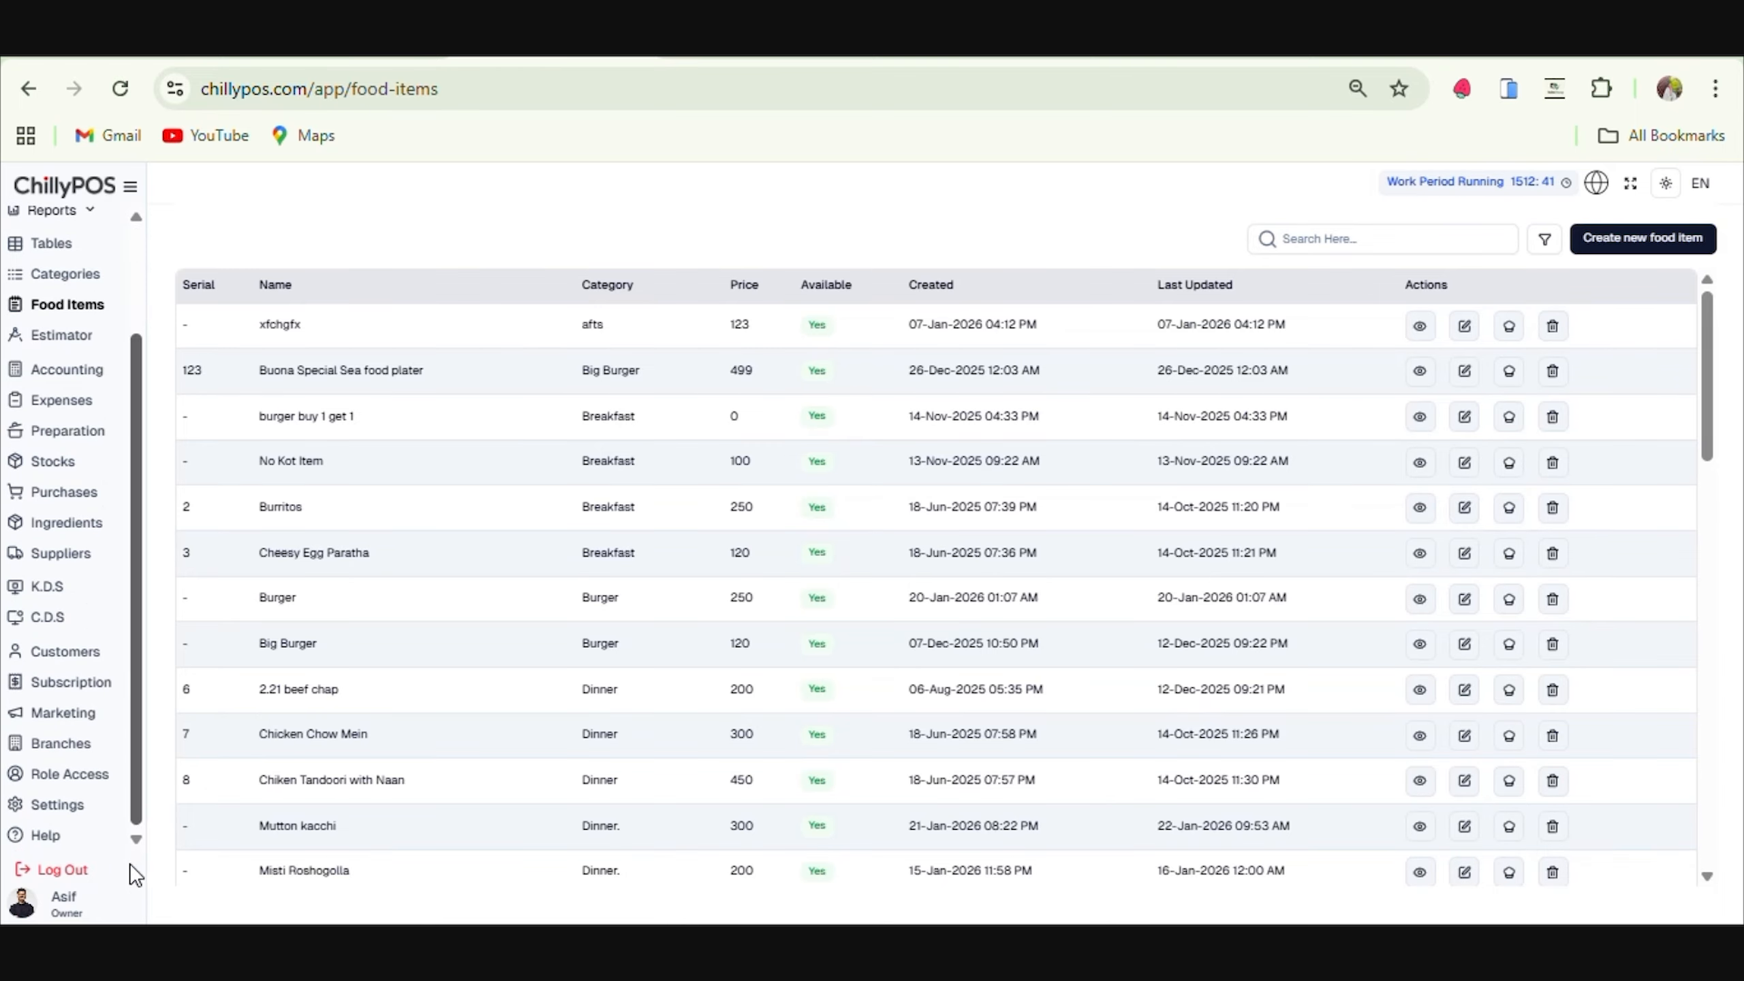
{"action": "left_click", "coordinate": [59, 806]}
{"action": "left_click", "coordinate": [274, 241]}
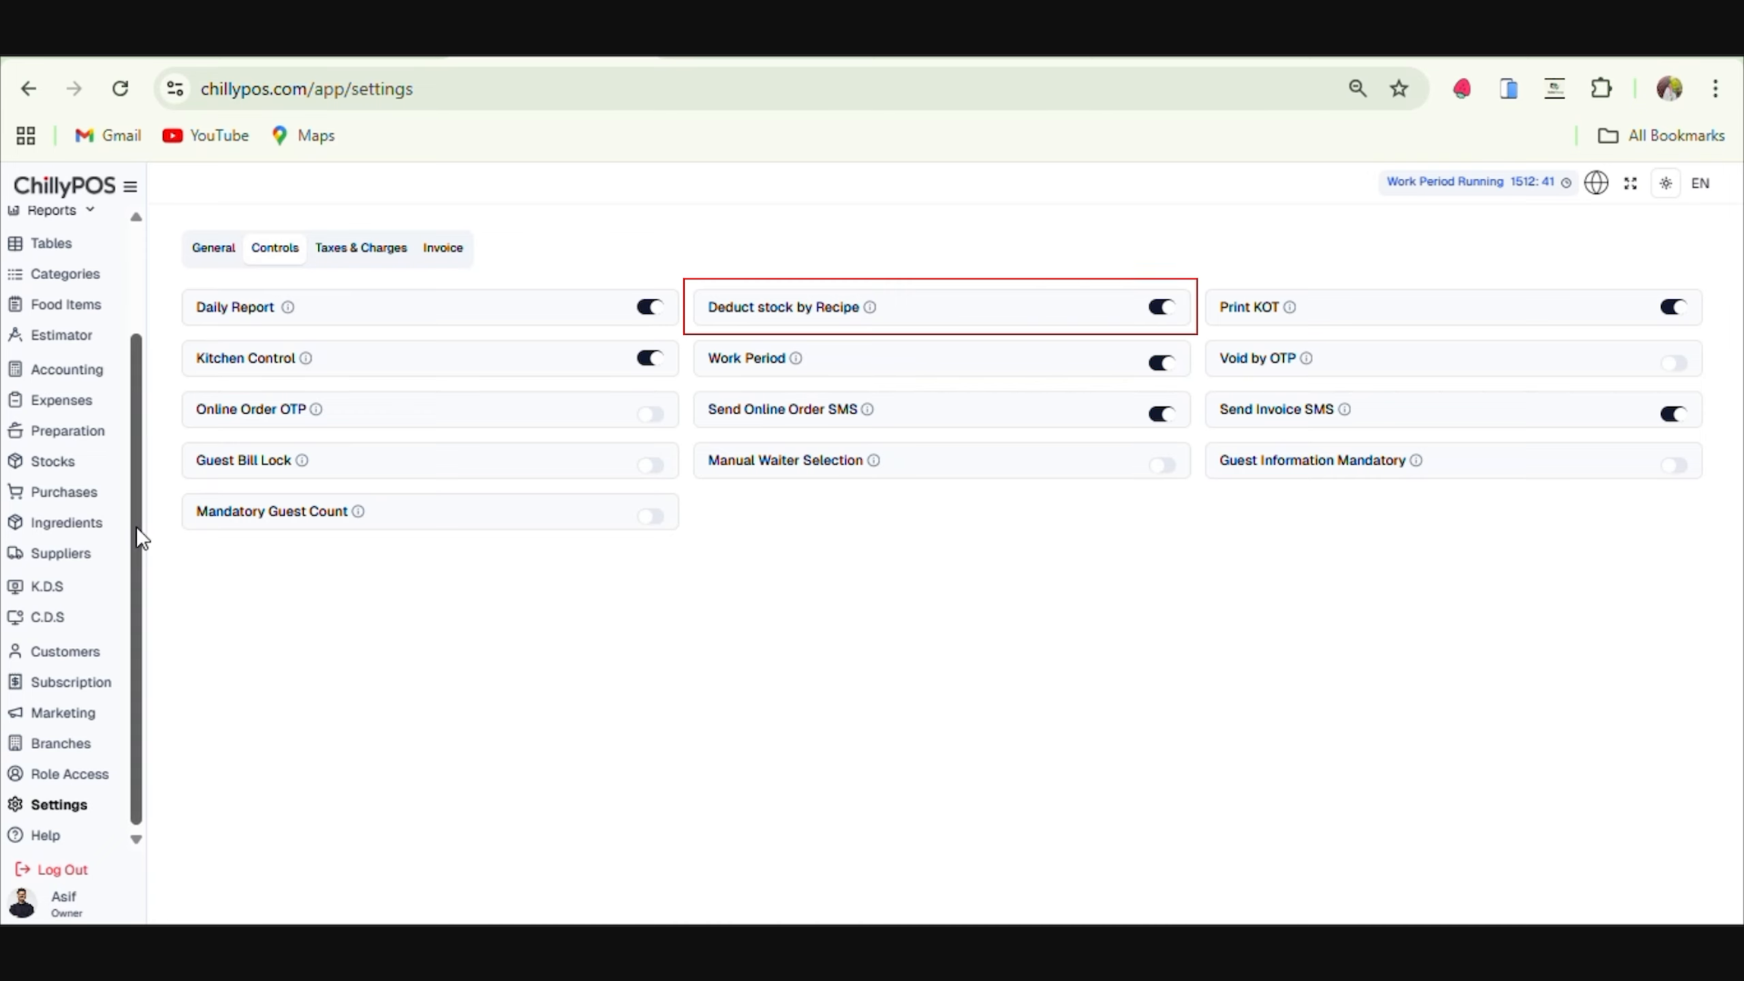
Place a dine-in order for one xfchgfx at table balcony 1, cancelling the ticket print.
{"action": "scroll", "coordinate": [136, 526], "scroll_direction": "up", "scroll_amount": 2}
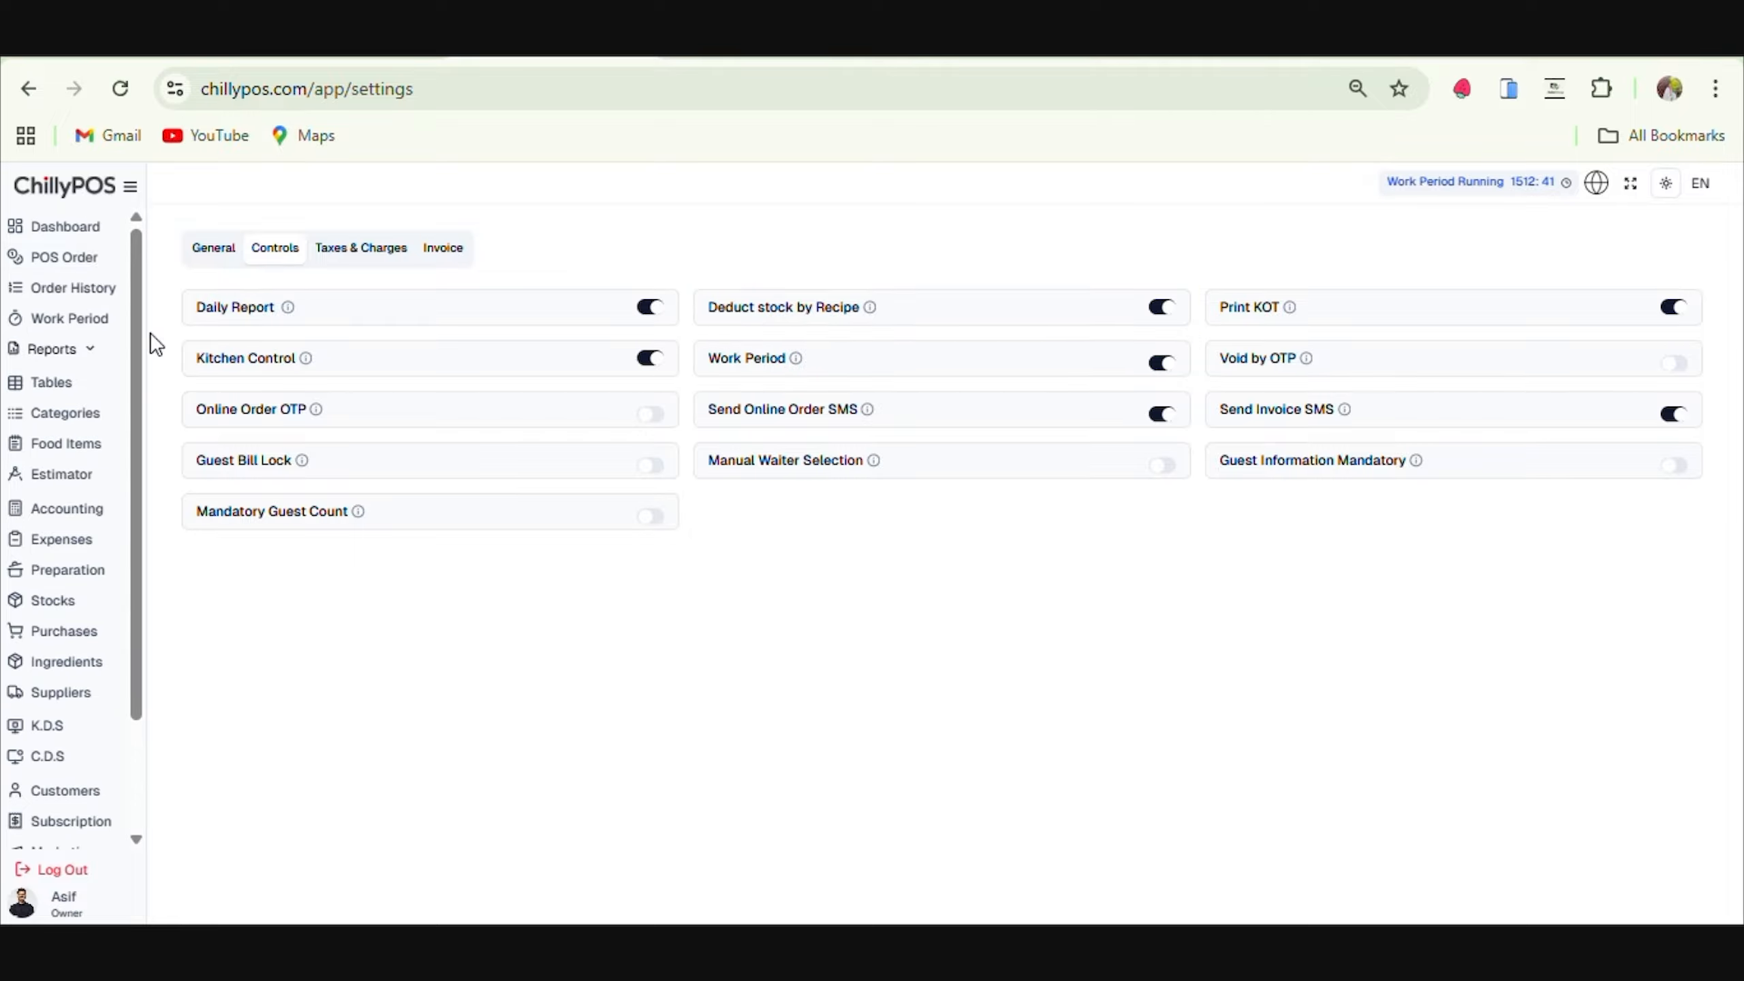
{"action": "left_click", "coordinate": [86, 256]}
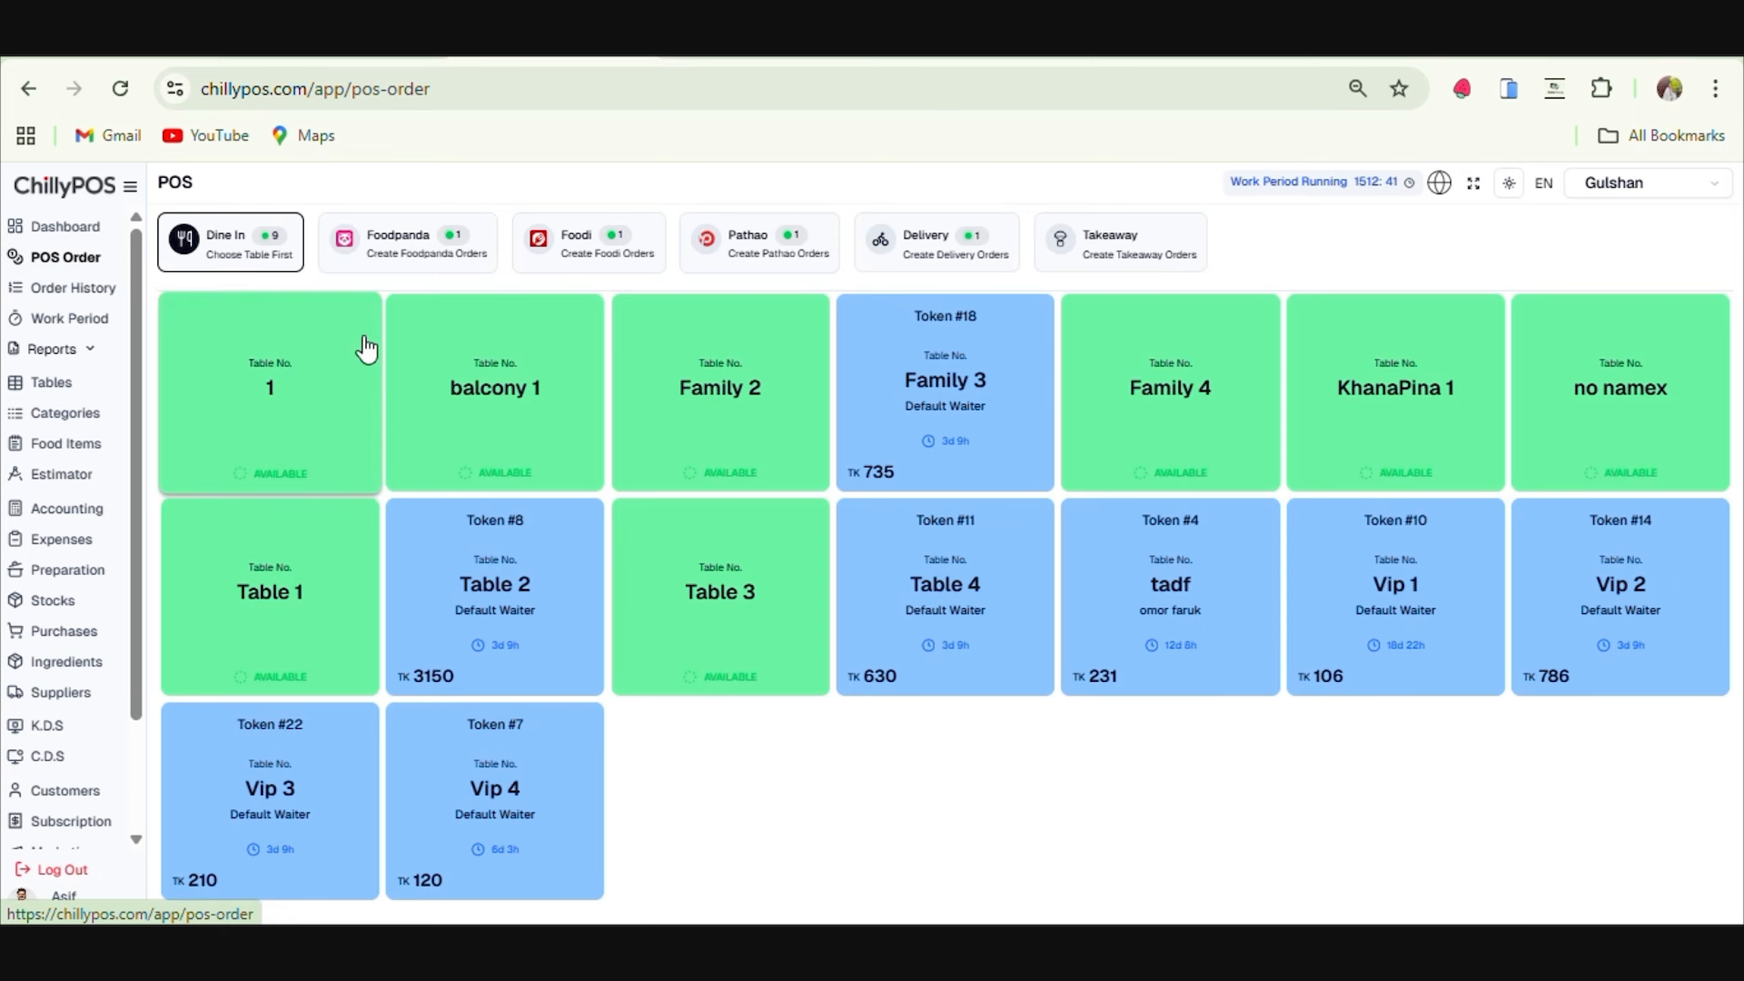
{"action": "left_click", "coordinate": [545, 436]}
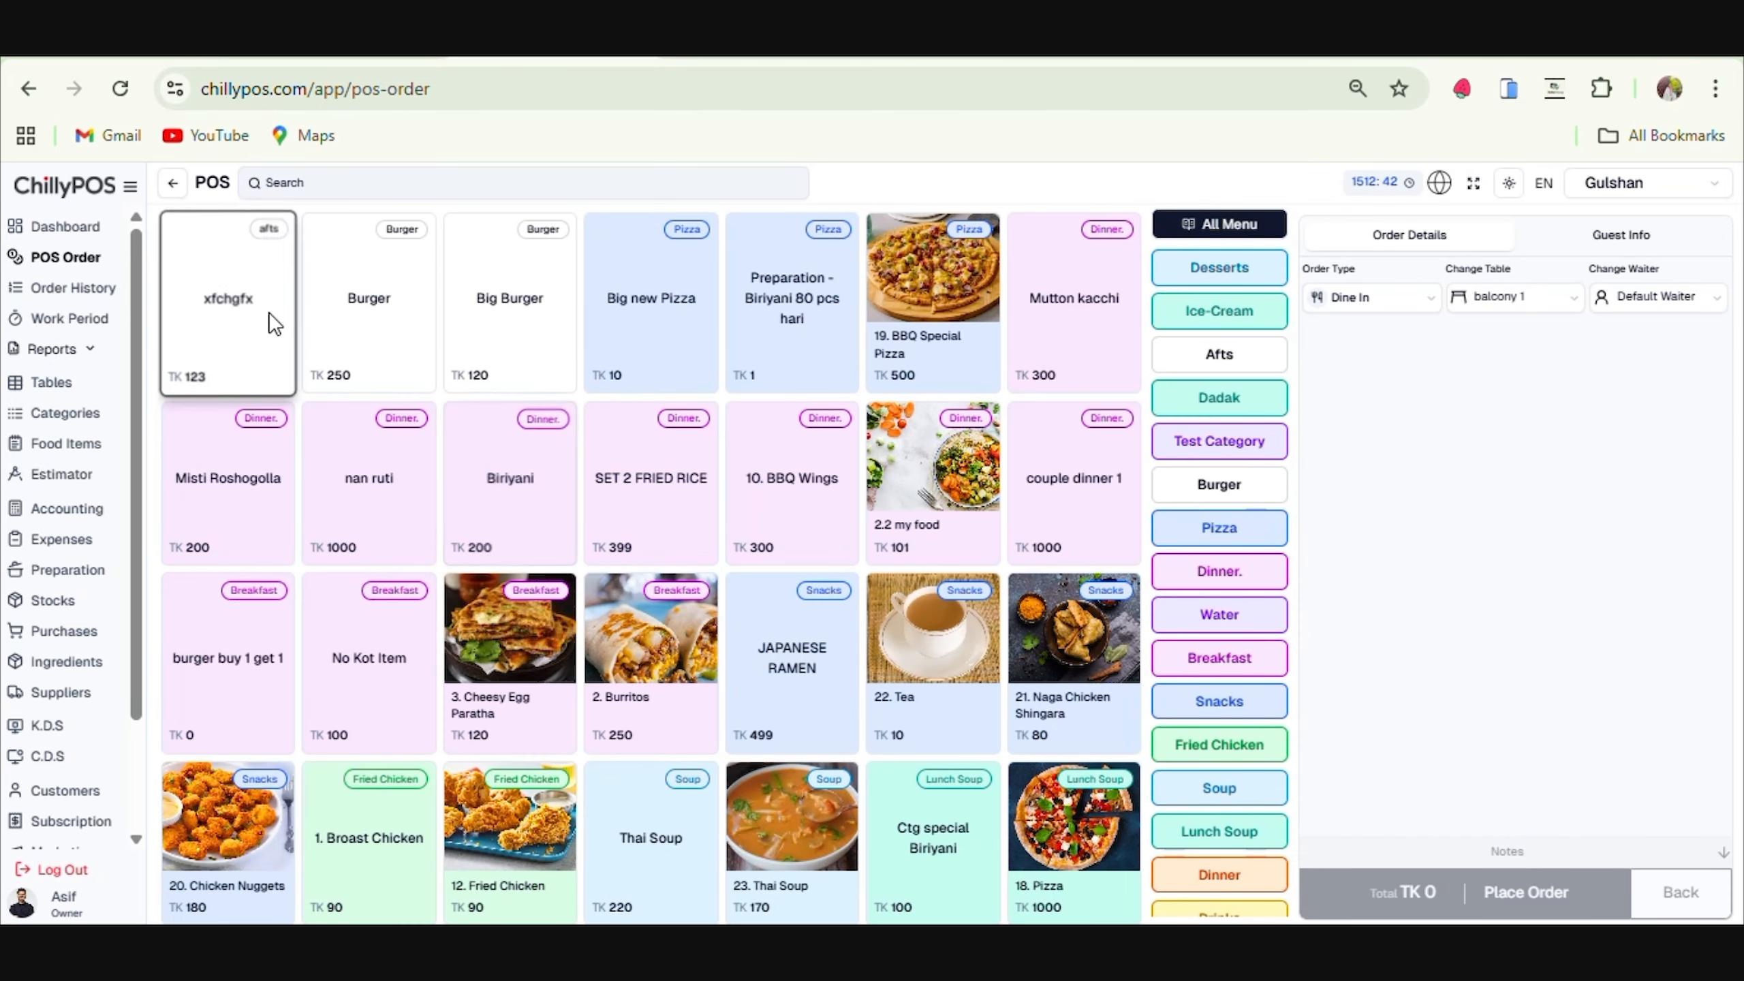
{"action": "left_click", "coordinate": [274, 324]}
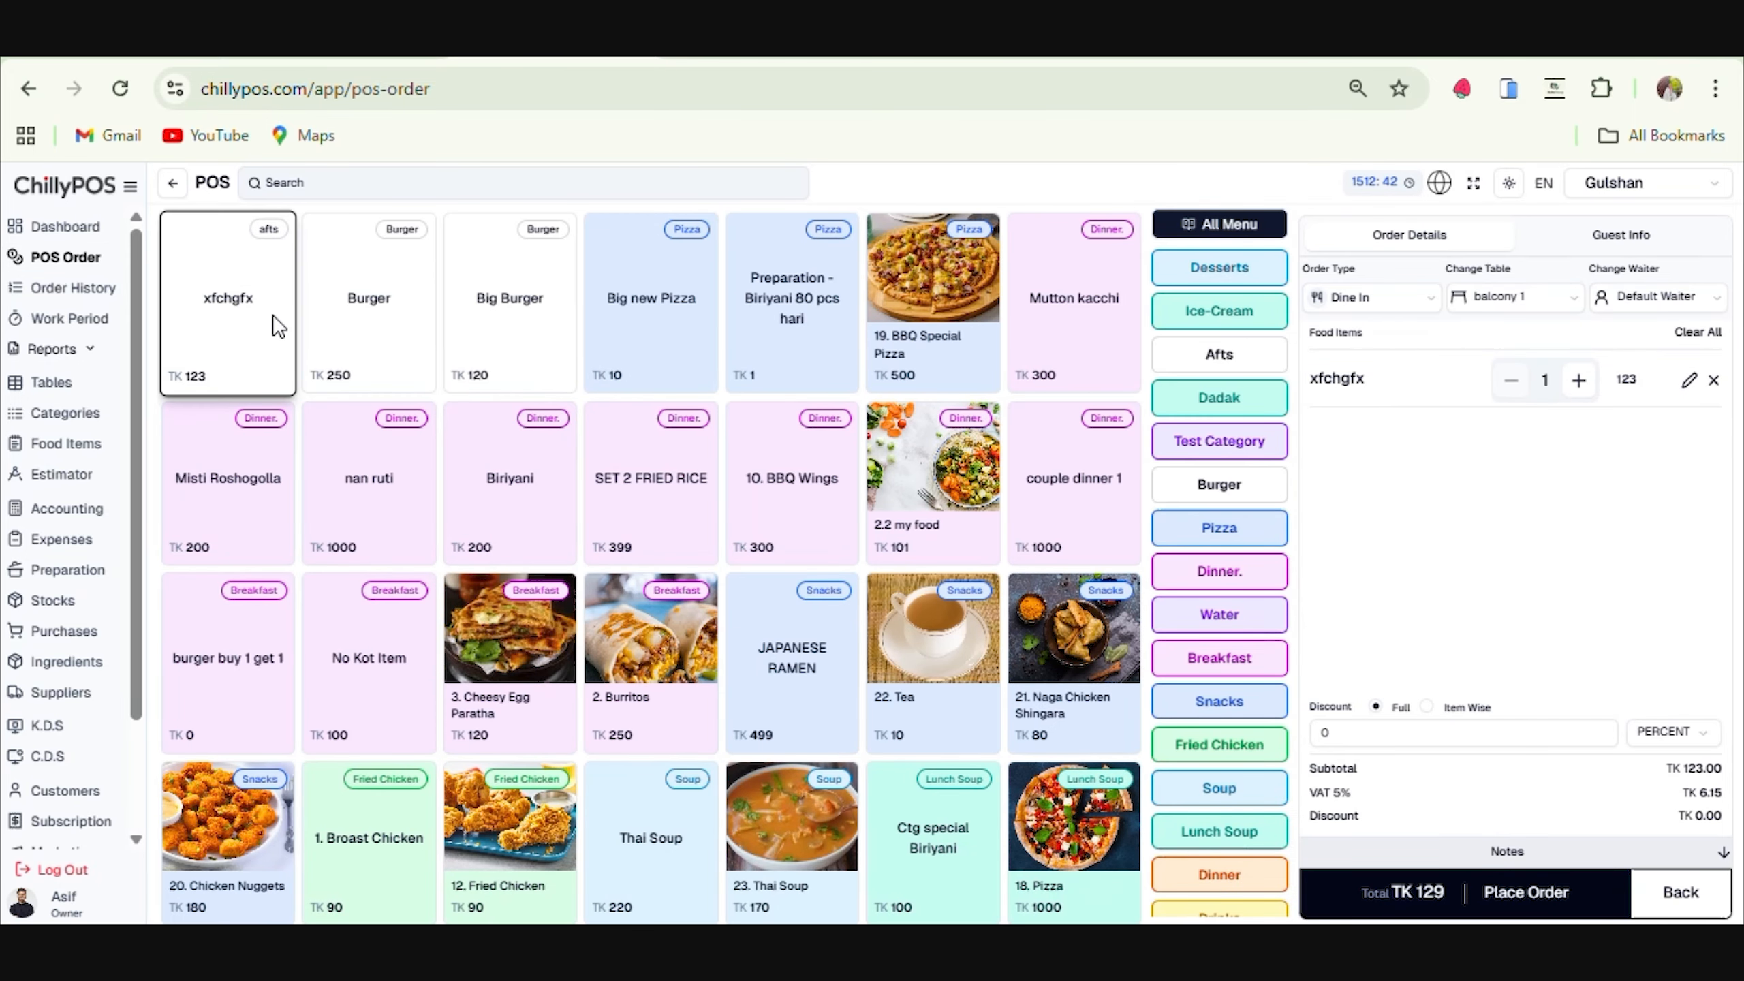
{"action": "left_click", "coordinate": [1523, 894]}
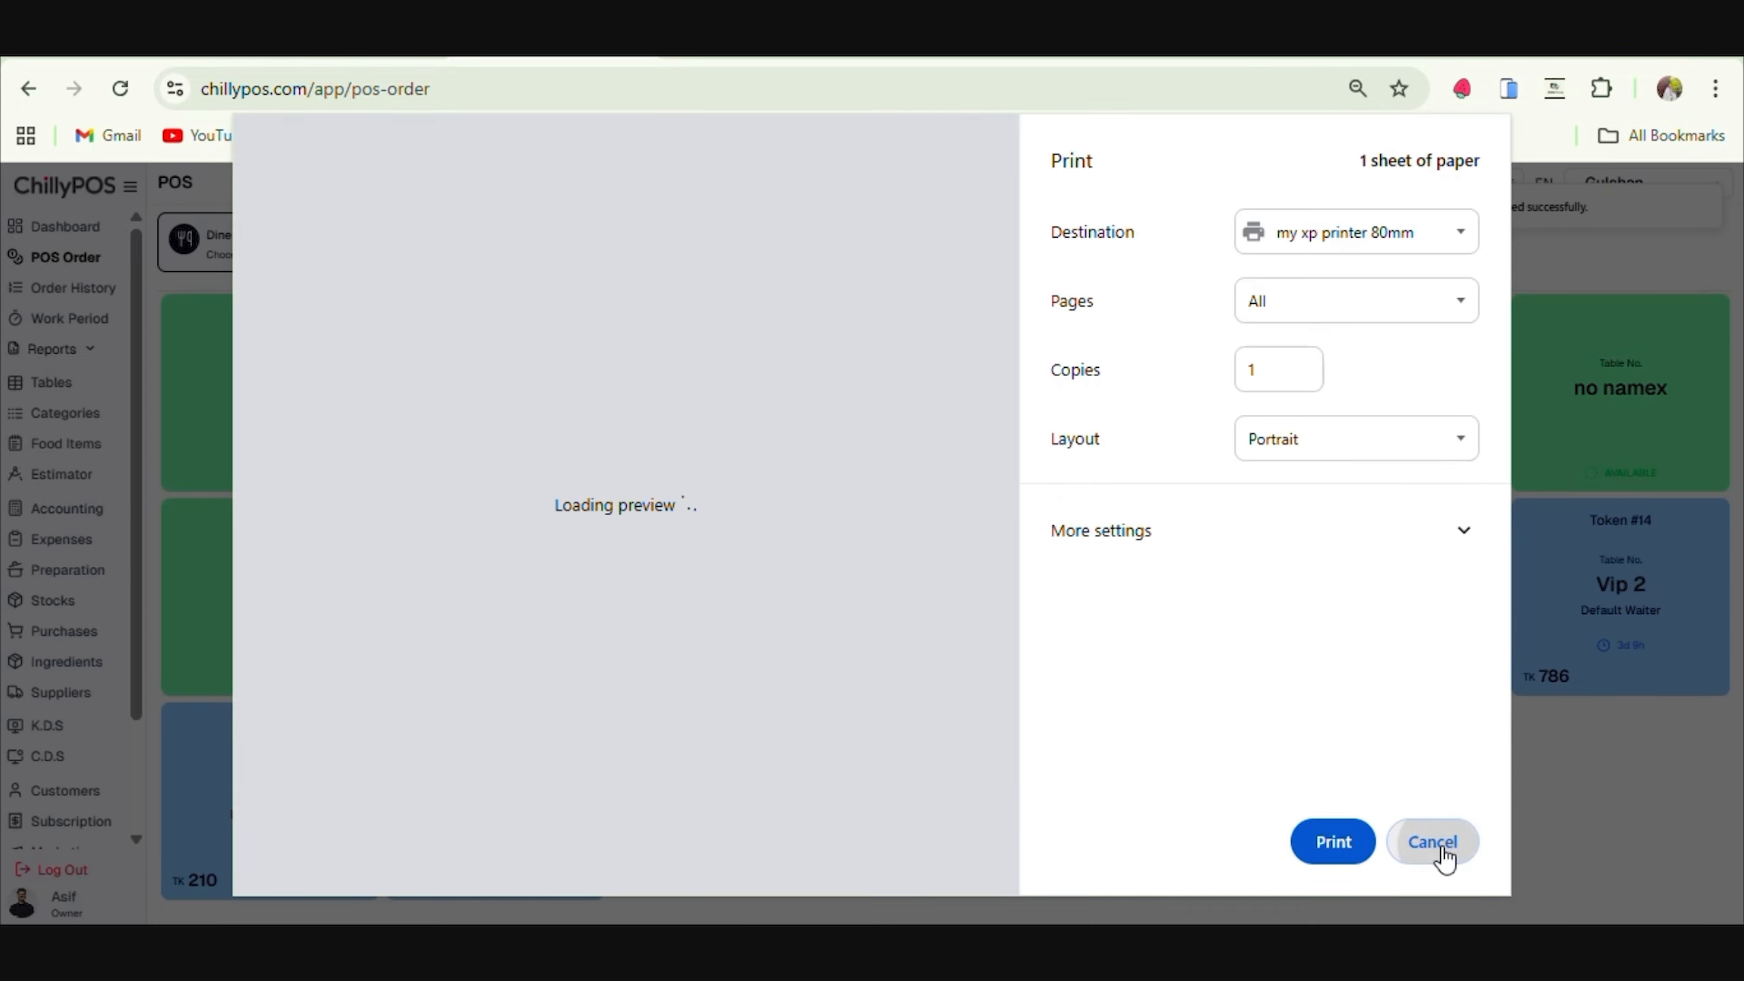
{"action": "left_click", "coordinate": [1439, 853]}
Settle the balcony 1 order in full by cash, cancel the receipt print and finish the payment.
{"action": "left_click", "coordinate": [530, 471]}
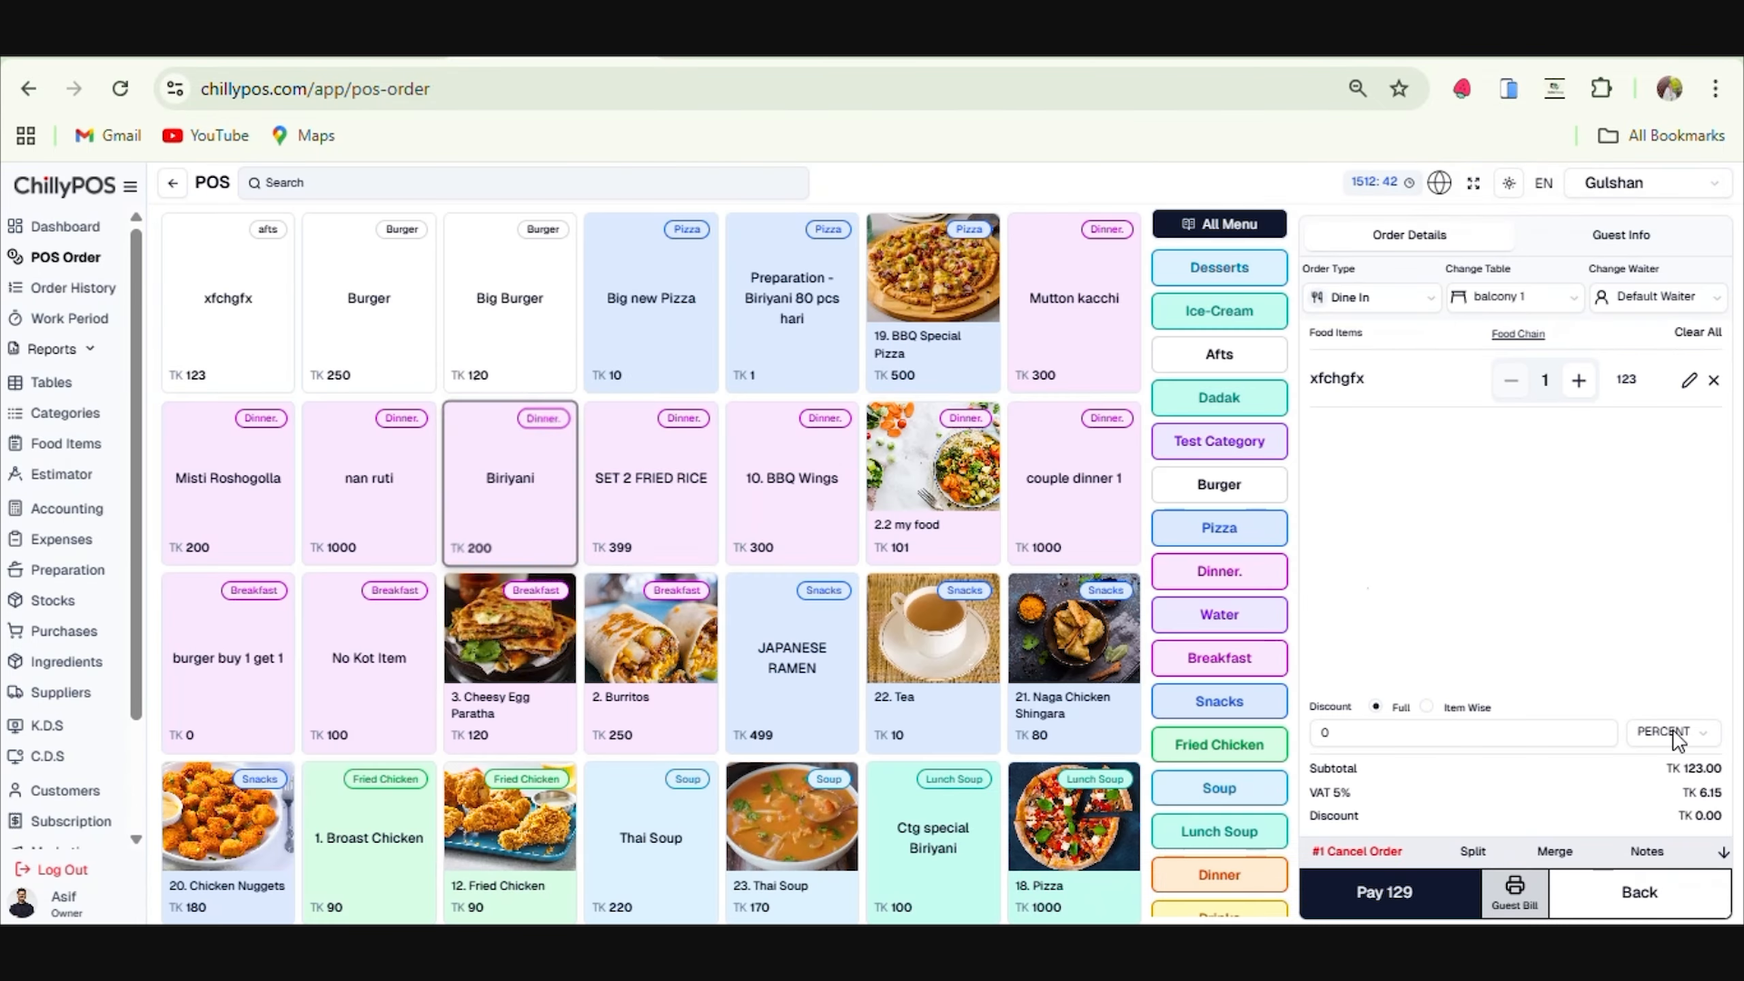
{"action": "left_click", "coordinate": [1384, 892]}
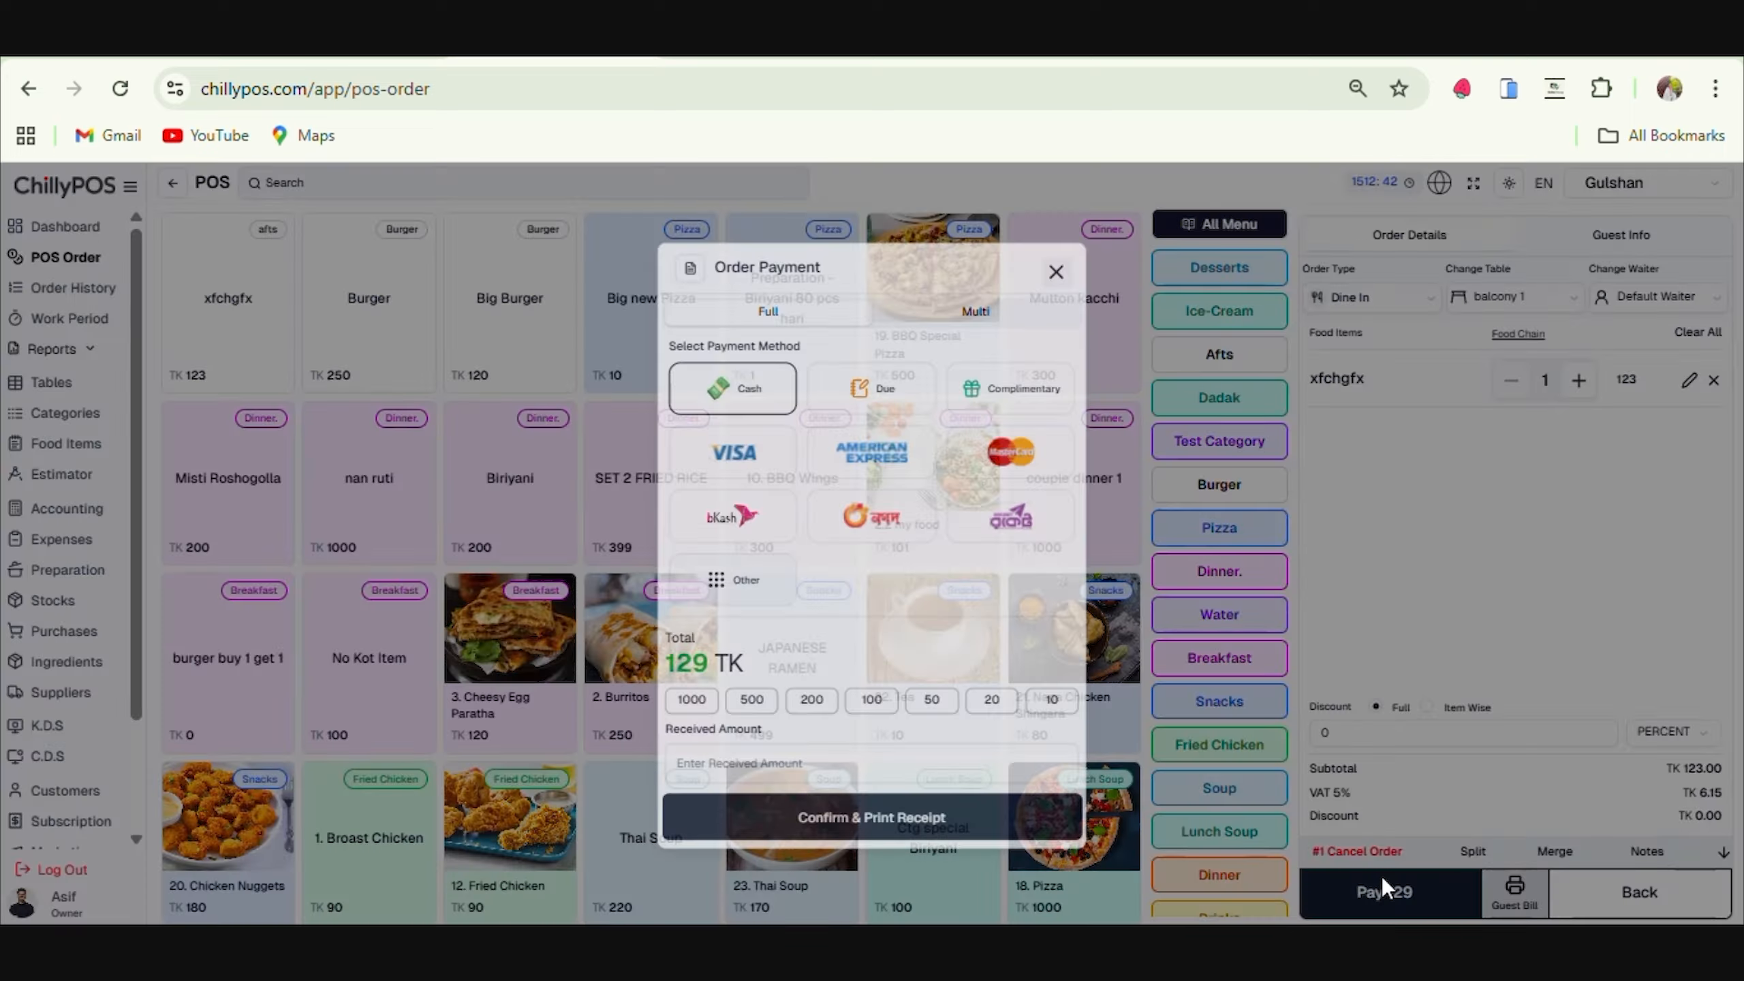
{"action": "left_click", "coordinate": [960, 814]}
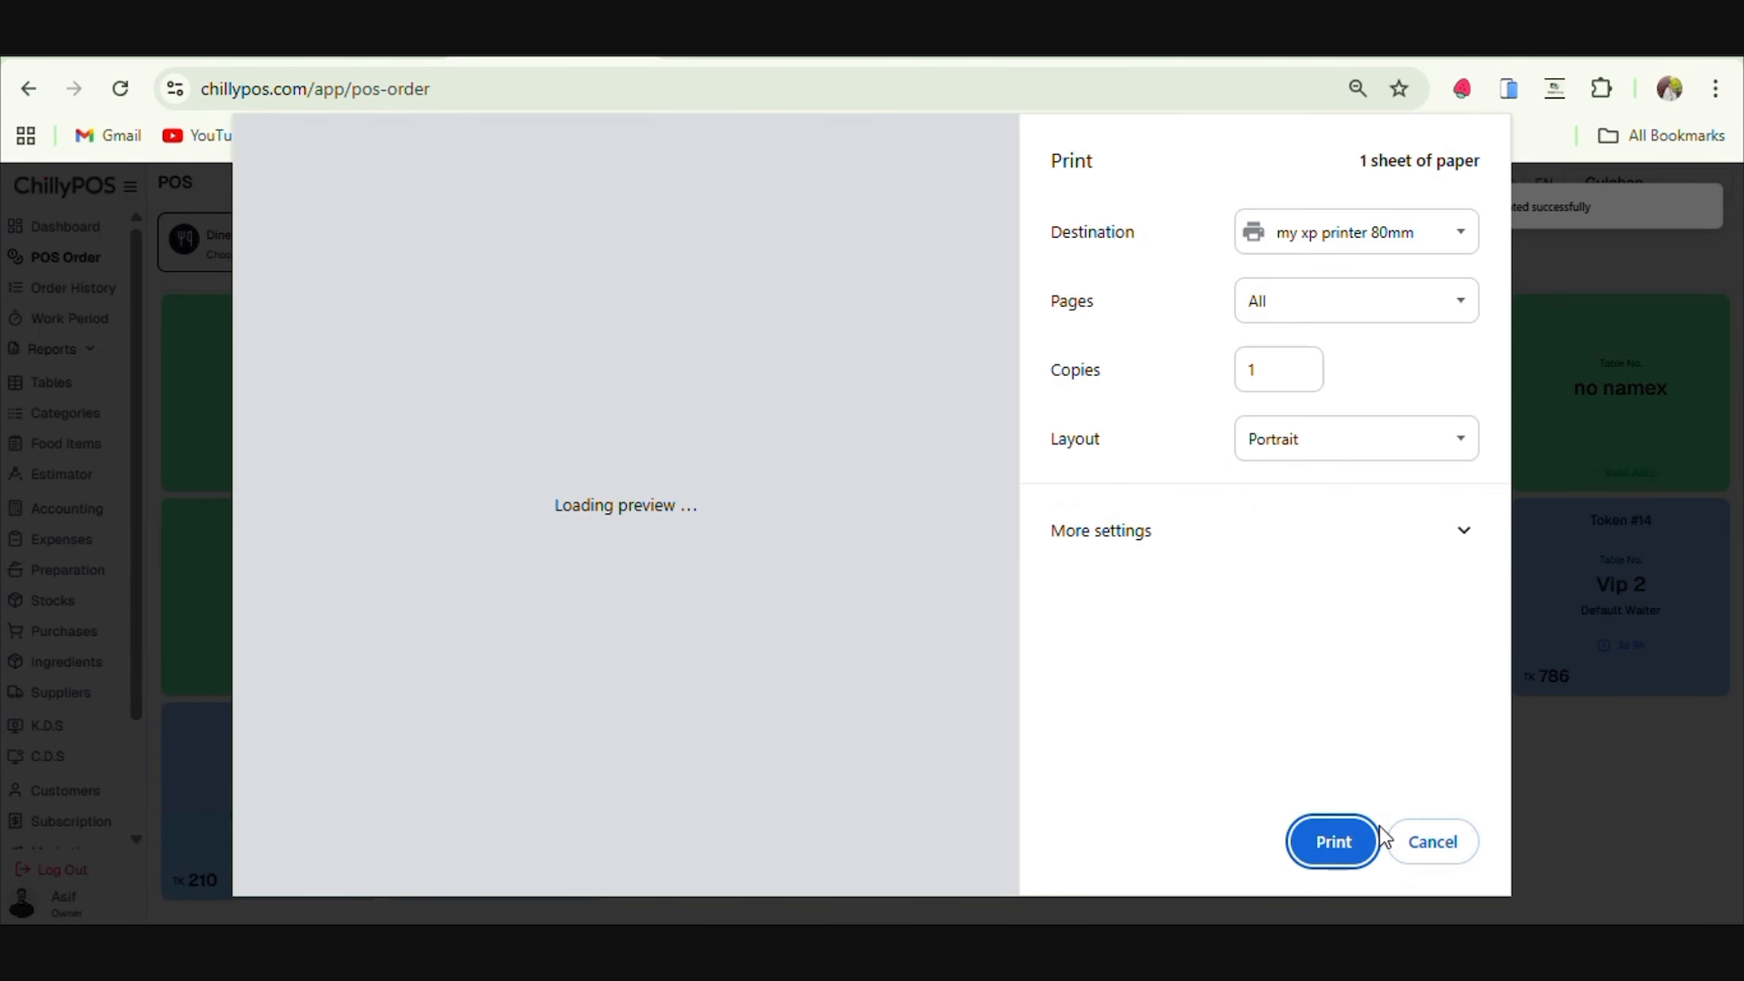
{"action": "left_click", "coordinate": [1421, 839]}
{"action": "left_click", "coordinate": [839, 720]}
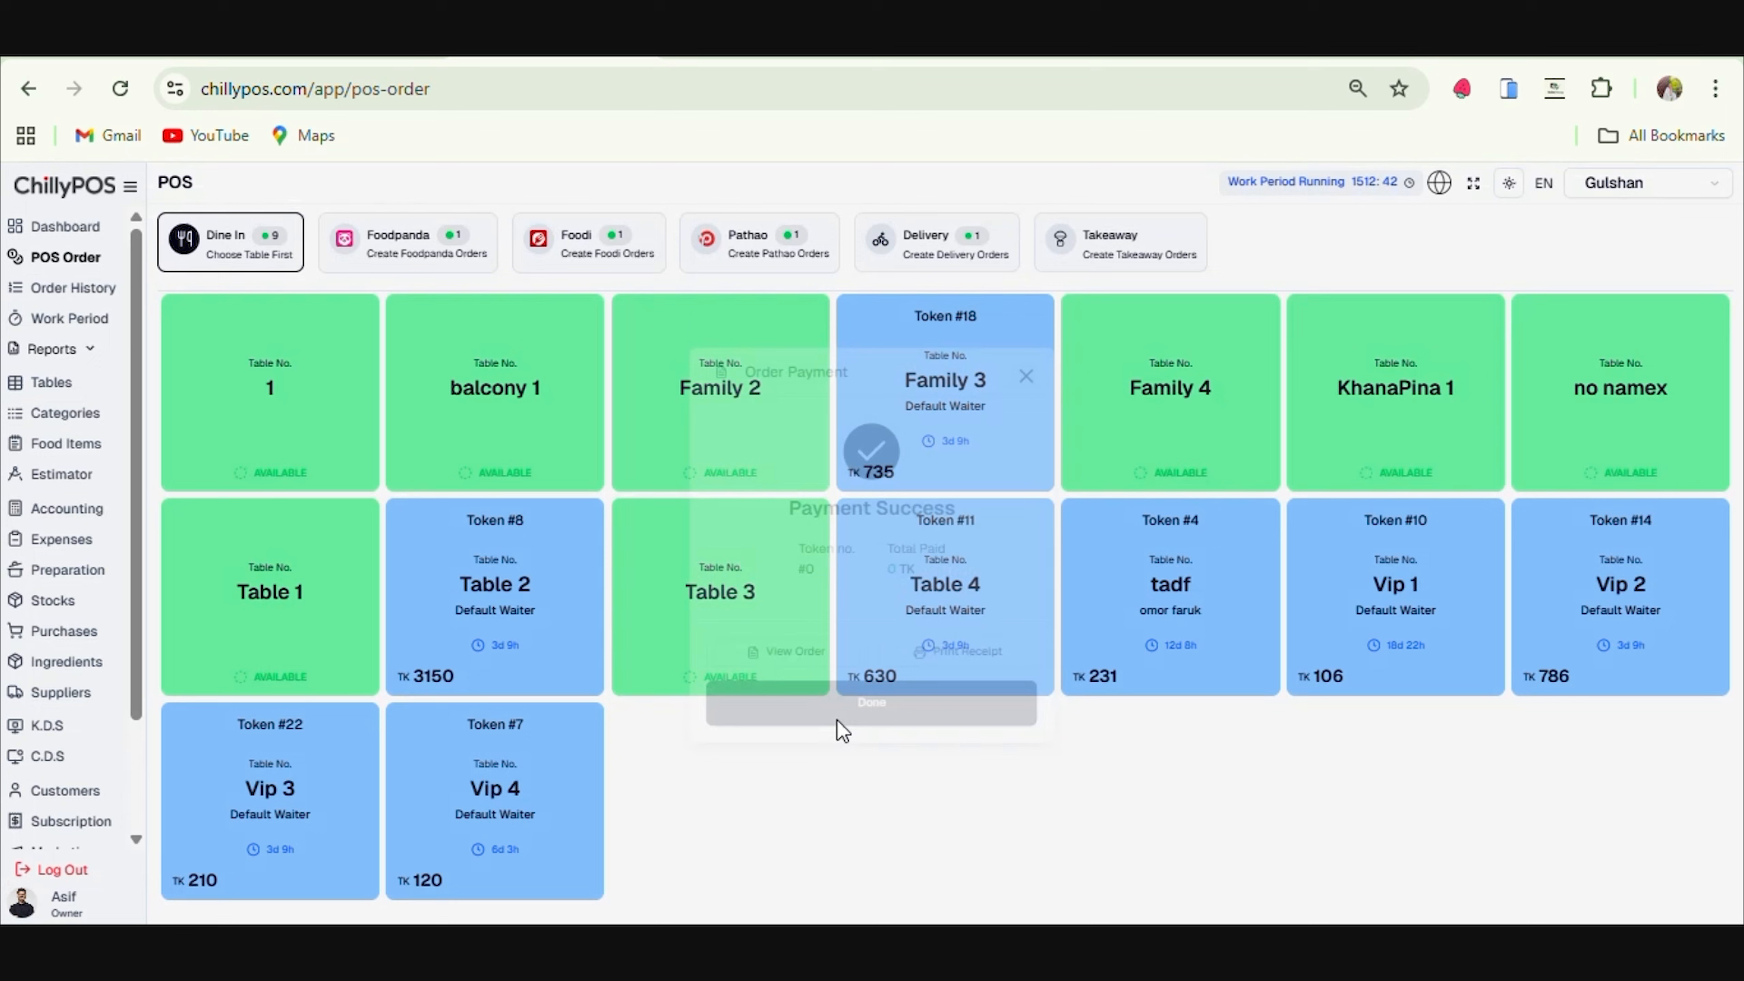
Check Mustard Oil's quantity in the Stocks list.
{"action": "left_click", "coordinate": [69, 599]}
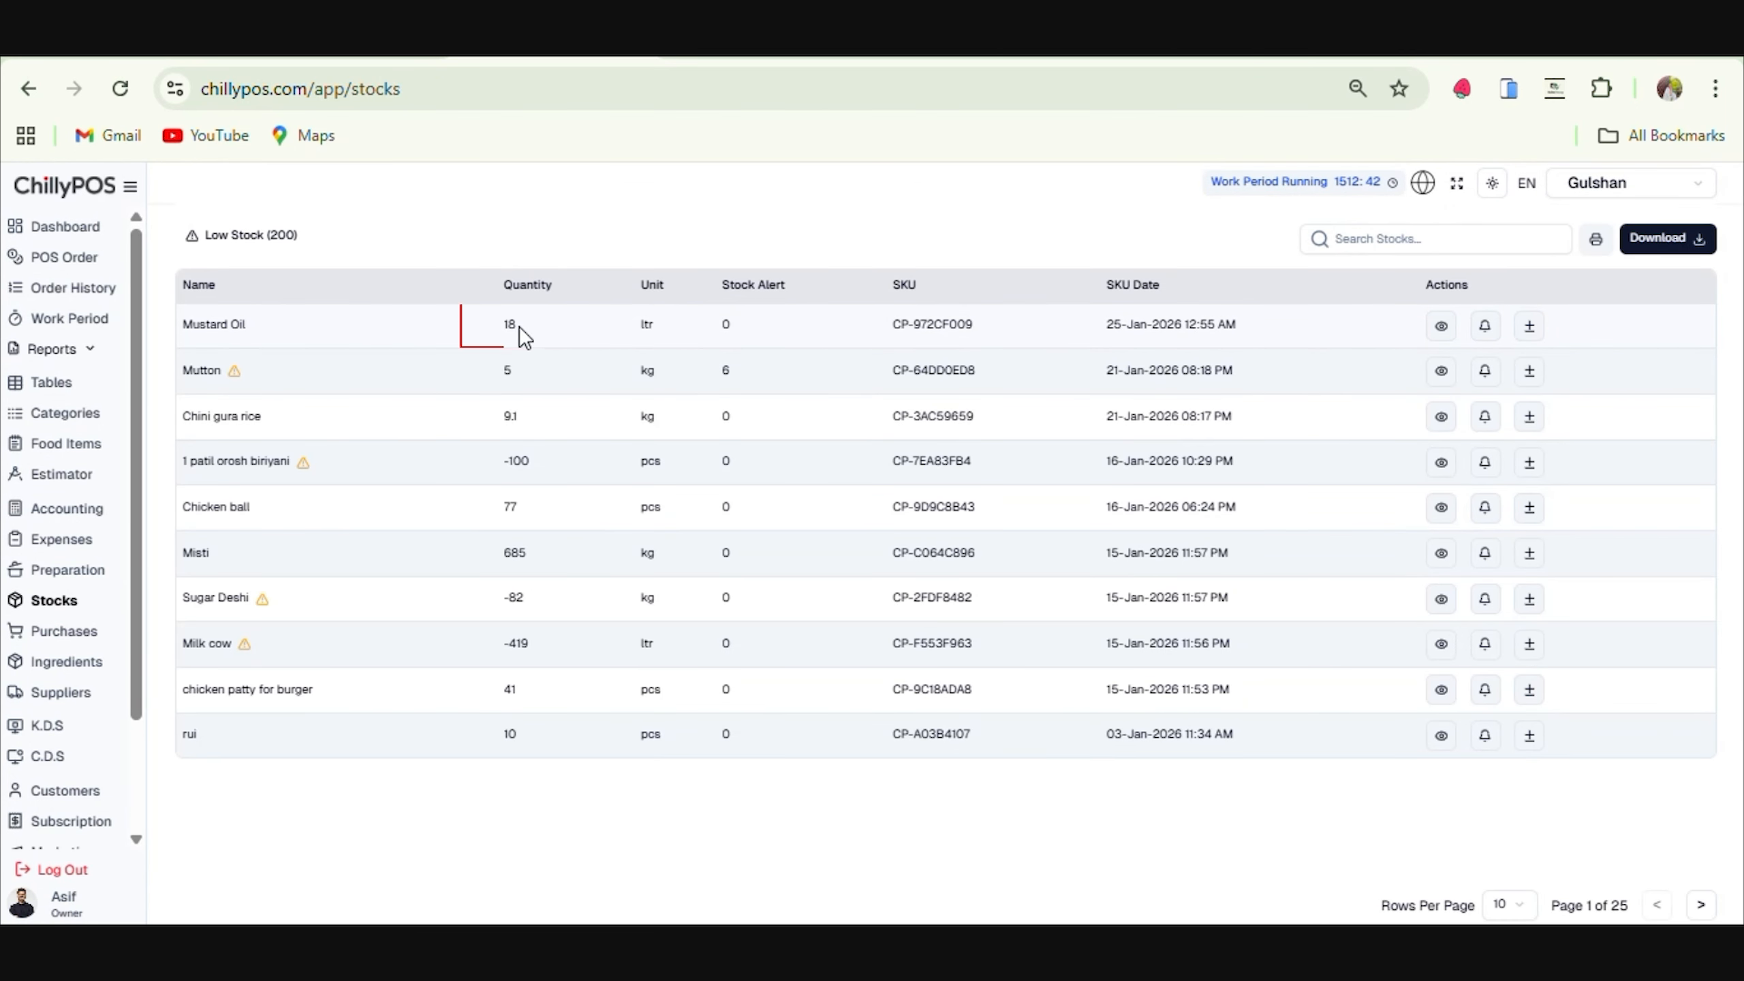
{"action": "double_click", "coordinate": [503, 332]}
{"action": "left_click", "coordinate": [515, 325]}
Examine Mustard Oil's stock movement, especially the consumption entry's quantities, and open the order linked to it.
{"action": "left_click", "coordinate": [1443, 327]}
{"action": "left_click", "coordinate": [597, 362]}
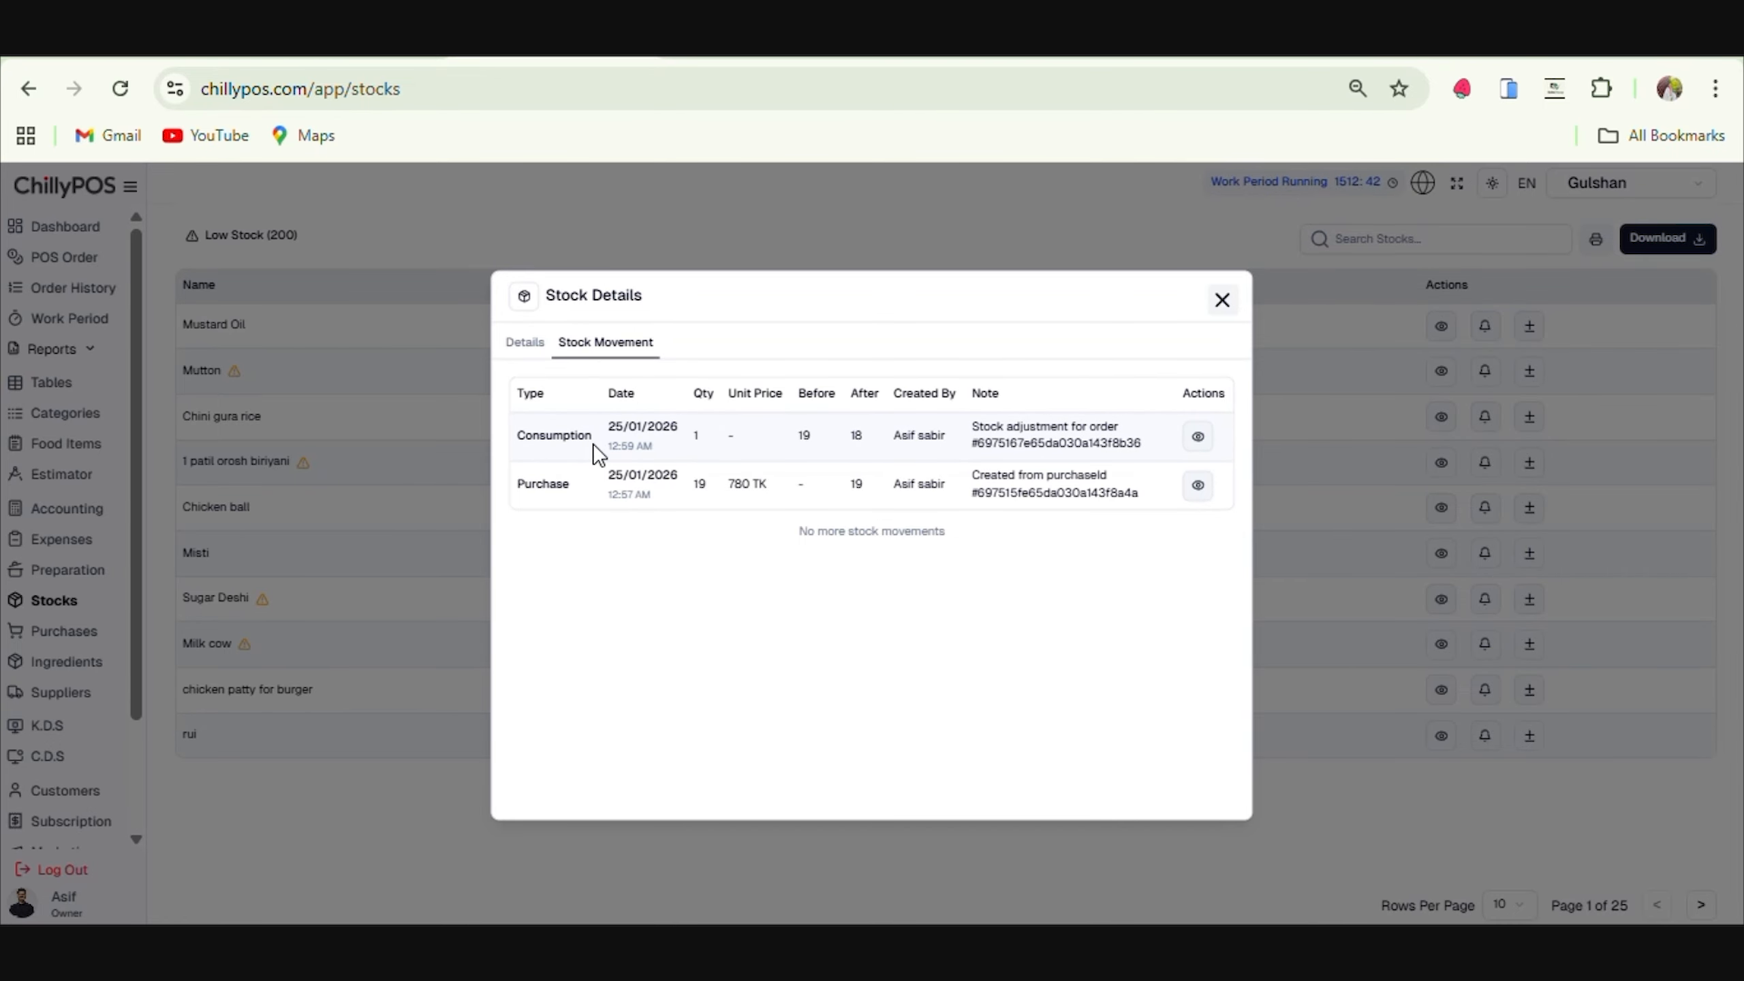
{"action": "left_click_drag", "start_coordinate": [595, 443], "coordinate": [520, 444]}
{"action": "left_click", "coordinate": [704, 442]}
{"action": "double_click", "coordinate": [697, 437]}
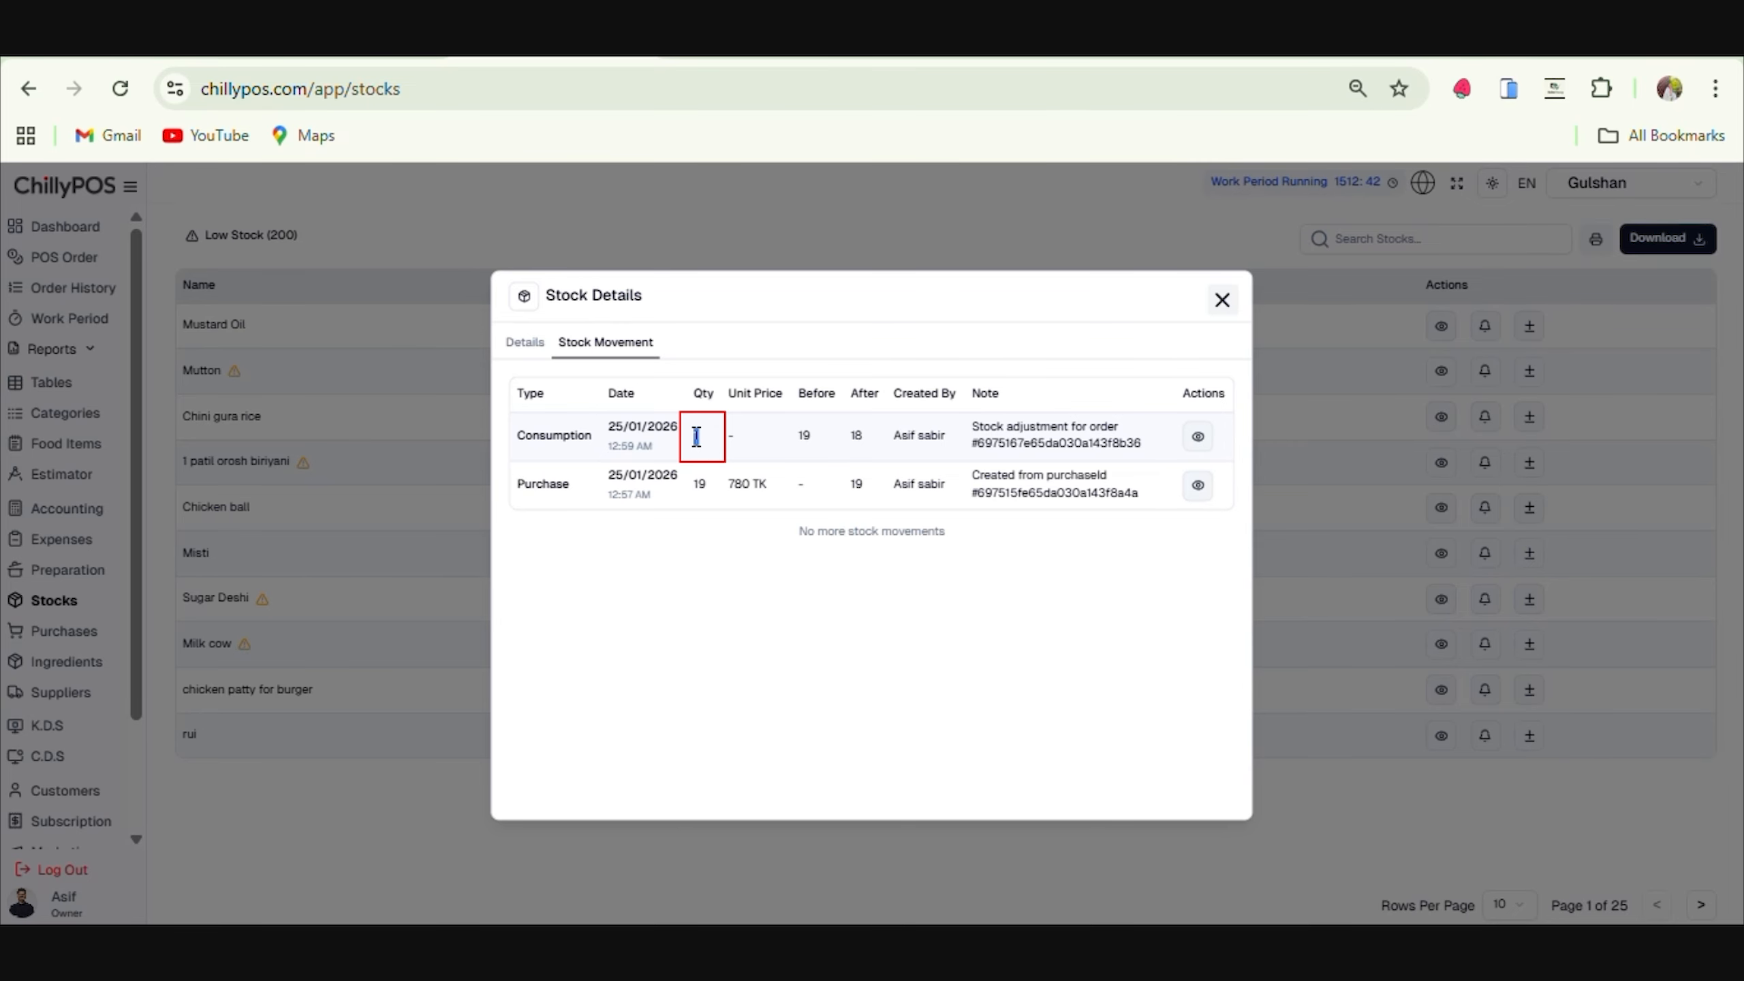
{"action": "left_click", "coordinate": [817, 438]}
{"action": "left_click", "coordinate": [1201, 437]}
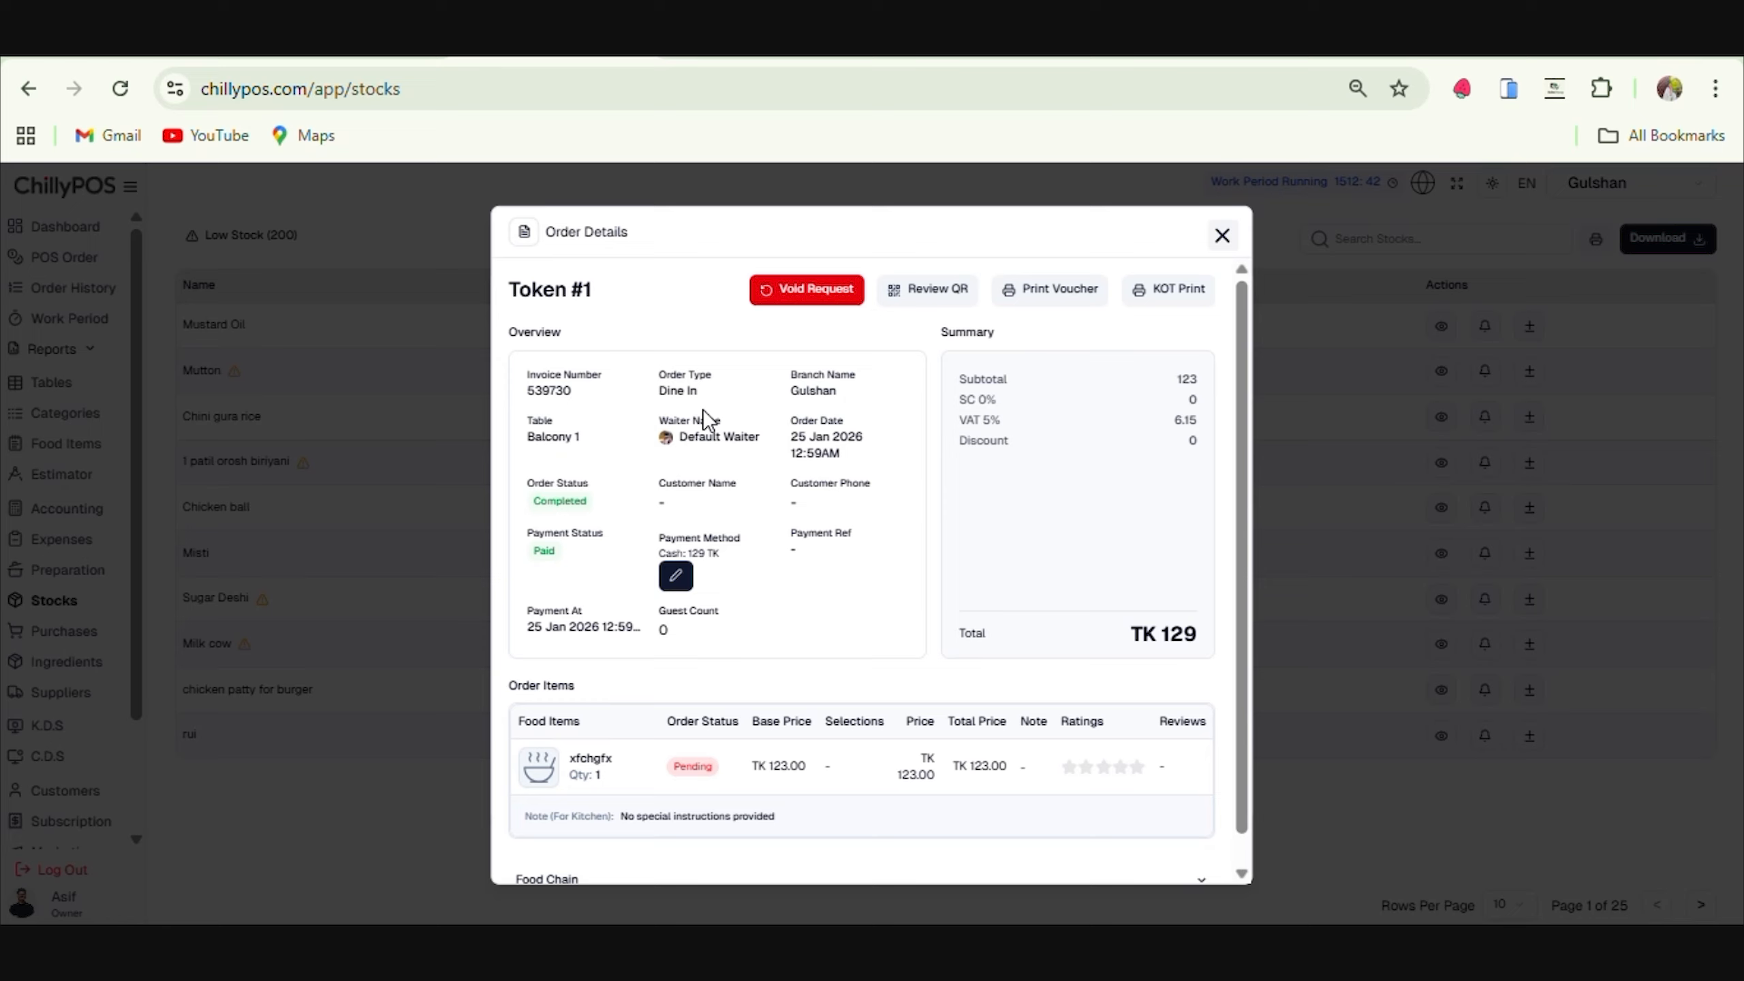